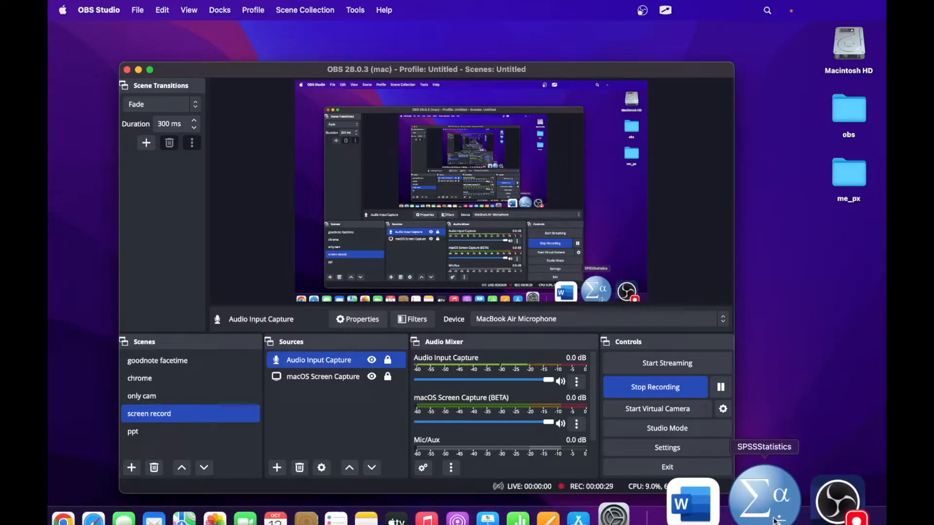
# - Bring the empty Untitled1 SPSS Statistics Data Editor to the front from the Dock
pyautogui.click(775, 512)
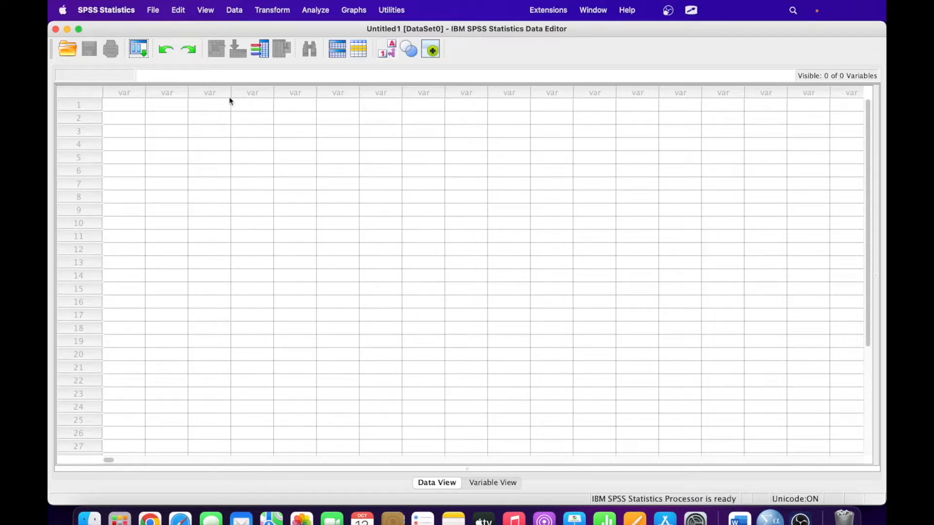
# - Create a new empty dataset (Untitled2) with File > New > Data
pyautogui.click(152, 12)
pyautogui.moveTo(156, 34)
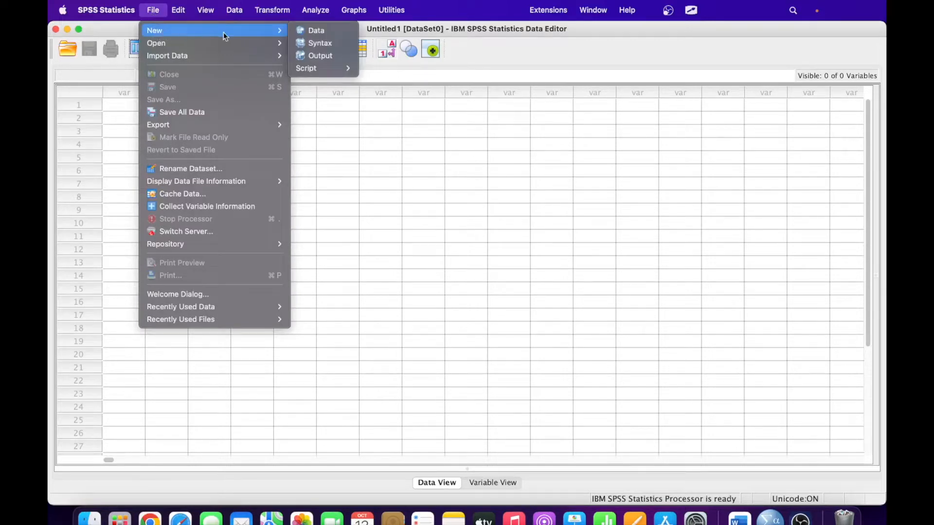
pyautogui.click(320, 30)
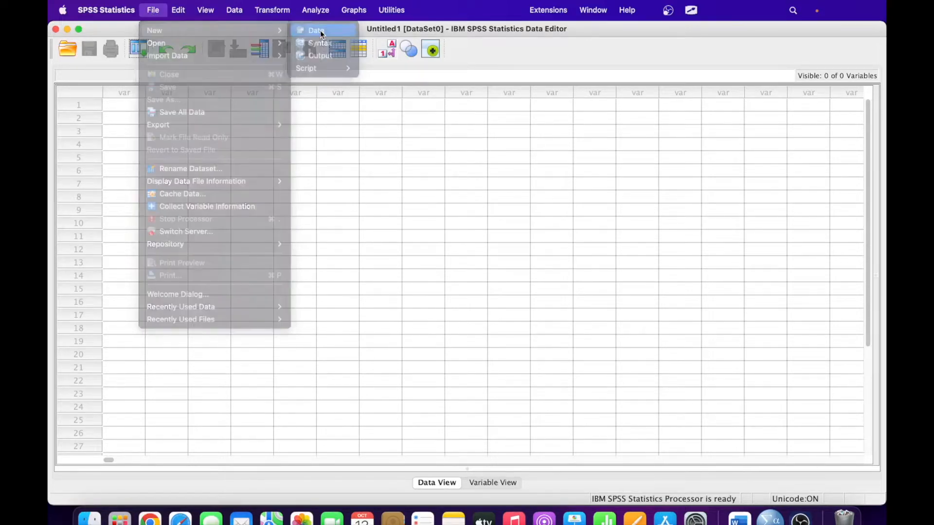
# - Minimize the Output viewer, select the first grid cell, and switch to the whiteboard
pyautogui.press('super+m')
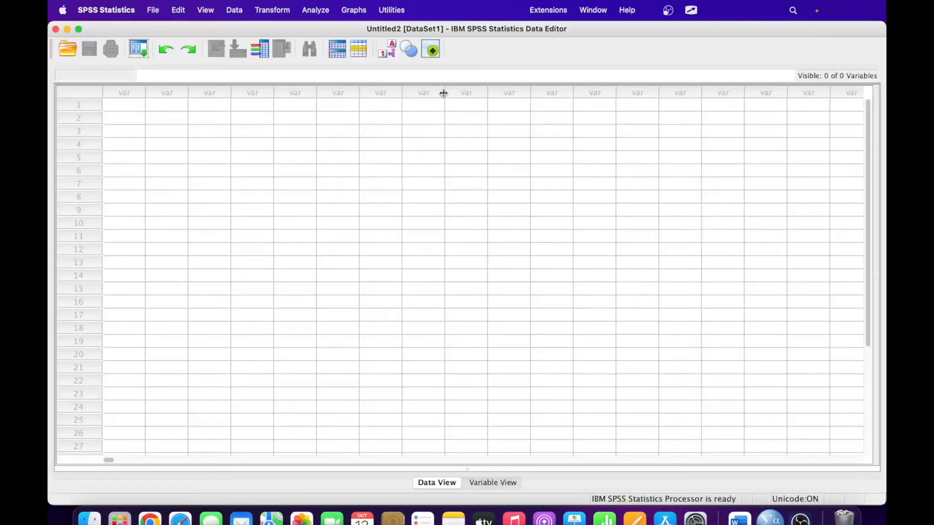
pyautogui.click(134, 106)
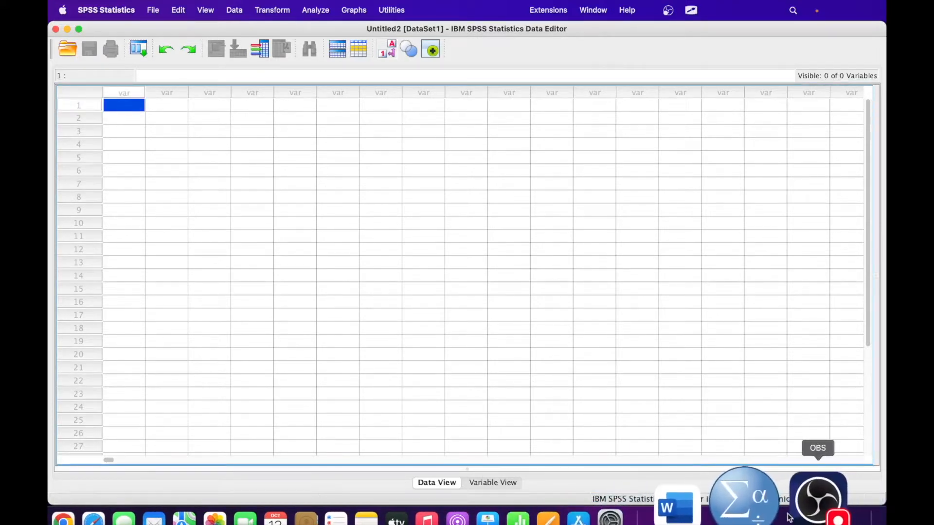
pyautogui.click(804, 503)
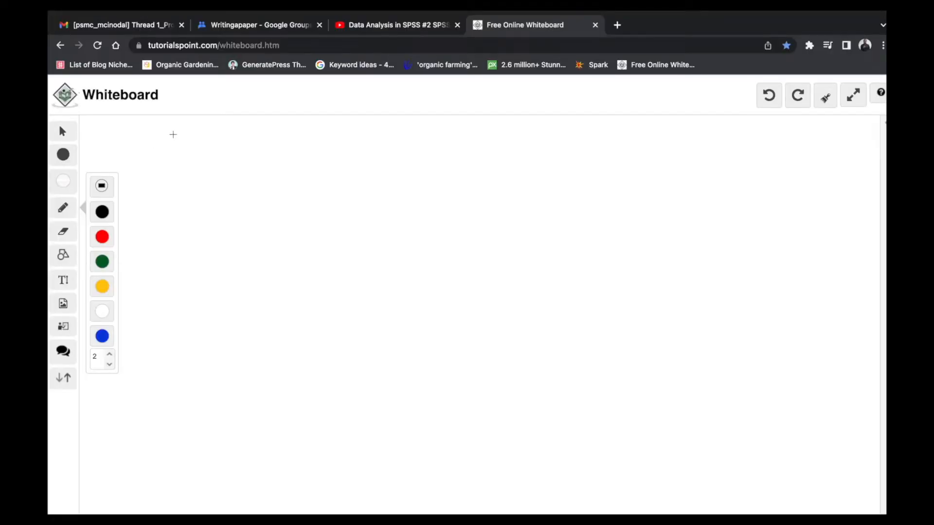
# - Sketch a form box with a heading and field lines for Name, Age and more
pyautogui.moveTo(175, 131)
pyautogui.mouseDown()
pyautogui.moveTo(182, 183)
pyautogui.moveTo(176, 130)
pyautogui.moveTo(244, 120)
pyautogui.moveTo(243, 211)
pyautogui.moveTo(186, 221)
pyautogui.moveTo(182, 178)
pyautogui.mouseUp()
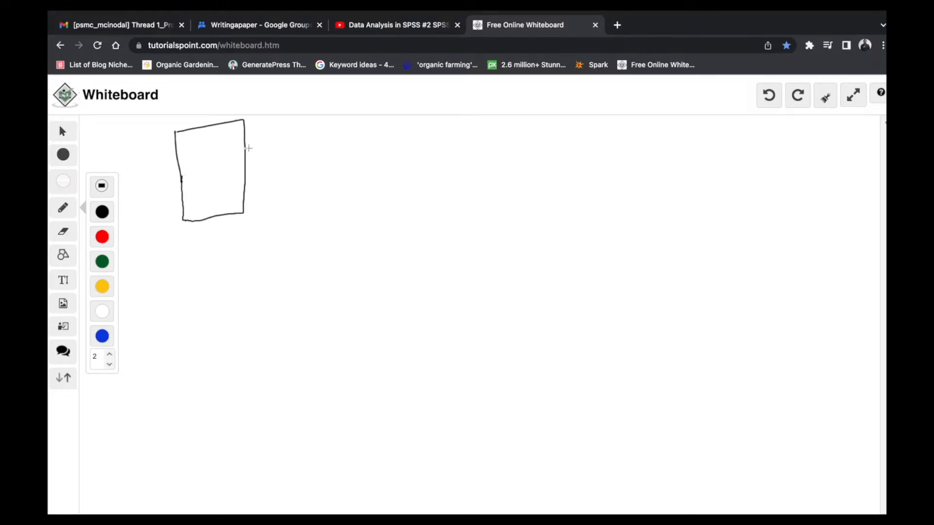
pyautogui.moveTo(281, 125)
pyautogui.mouseDown()
pyautogui.moveTo(305, 138)
pyautogui.moveTo(335, 127)
pyautogui.moveTo(337, 138)
pyautogui.mouseUp()
pyautogui.moveTo(265, 159)
pyautogui.mouseDown()
pyautogui.moveTo(297, 172)
pyautogui.moveTo(334, 170)
pyautogui.mouseUp()
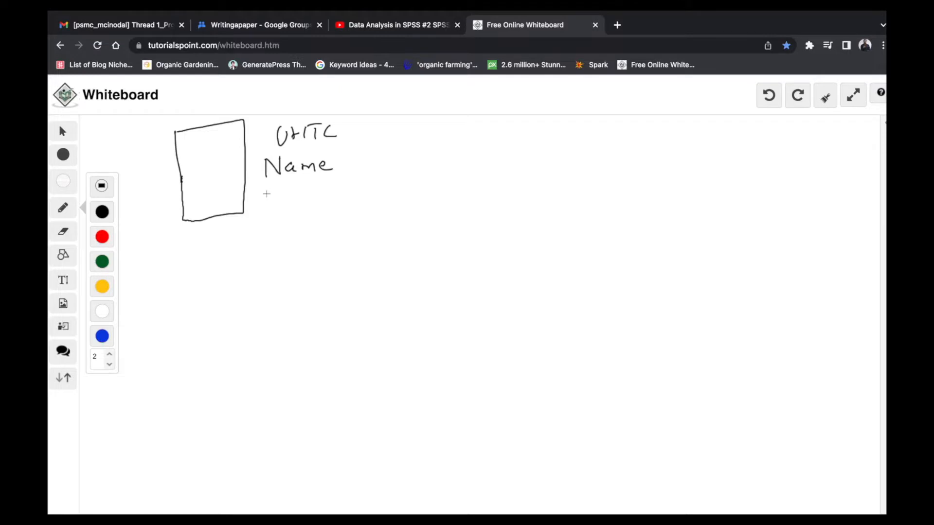
pyautogui.moveTo(249, 170)
pyautogui.mouseDown()
pyautogui.moveTo(257, 168)
pyautogui.moveTo(257, 194)
pyautogui.moveTo(284, 200)
pyautogui.mouseUp()
pyautogui.moveTo(273, 196); pyautogui.dragTo(302, 196)
pyautogui.moveTo(253, 219)
pyautogui.mouseDown()
pyautogui.moveTo(285, 229)
pyautogui.moveTo(330, 223)
pyautogui.mouseUp()
pyautogui.moveTo(246, 256)
pyautogui.mouseDown()
pyautogui.moveTo(284, 244)
pyautogui.moveTo(315, 253)
pyautogui.mouseUp()
# - Add trailing dots after the fields and draw list dashes inside the box
pyautogui.click(335, 253)
pyautogui.click(349, 252)
pyautogui.click(361, 252)
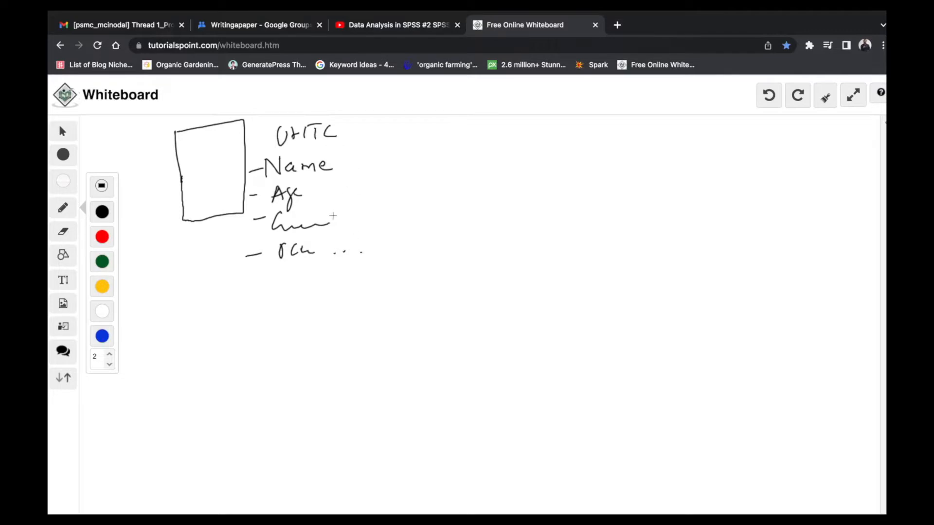
pyautogui.click(190, 145)
pyautogui.moveTo(185, 159); pyautogui.dragTo(196, 154)
pyautogui.moveTo(190, 171); pyautogui.dragTo(200, 168)
pyautogui.moveTo(190, 186); pyautogui.dragTo(197, 184)
pyautogui.moveTo(194, 200)
pyautogui.mouseDown()
pyautogui.moveTo(203, 198)
pyautogui.moveTo(202, 209)
pyautogui.mouseUp()
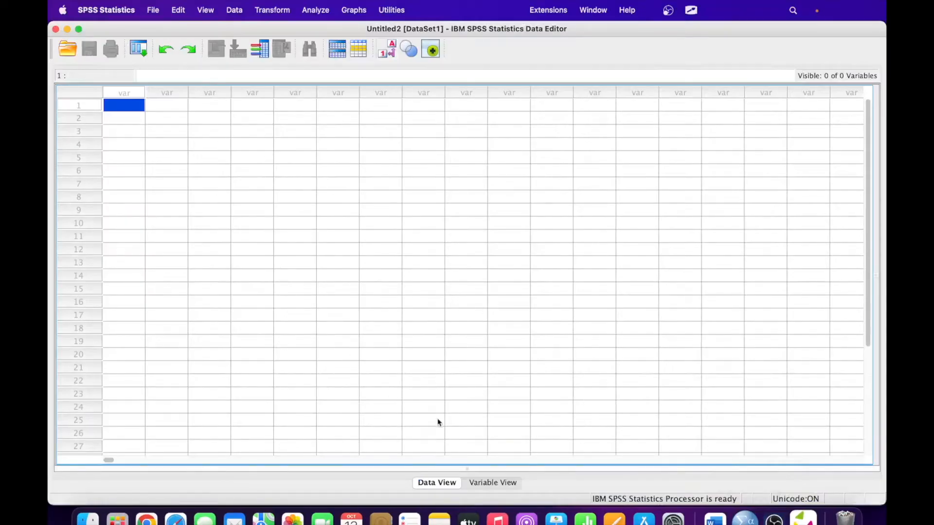
# - In Variable View, create the first variable 'name' as a String type
pyautogui.click(493, 482)
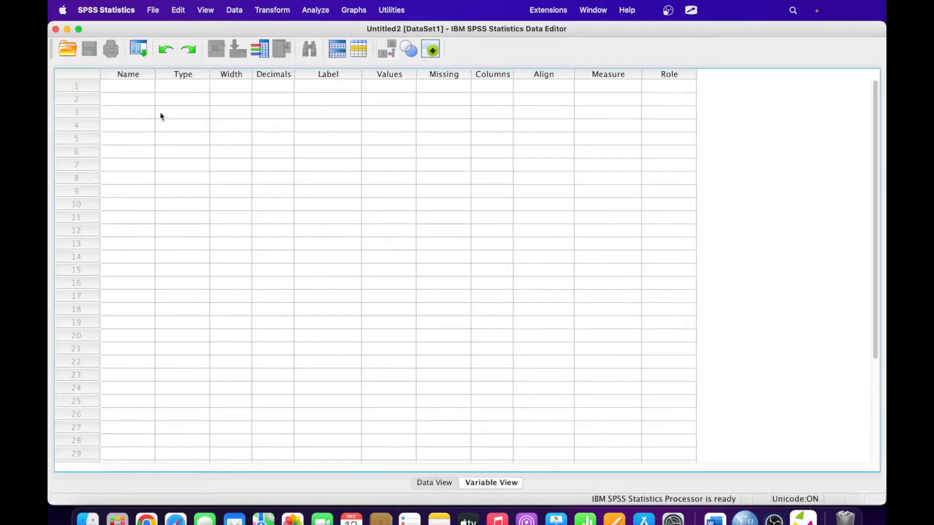
pyautogui.click(131, 87)
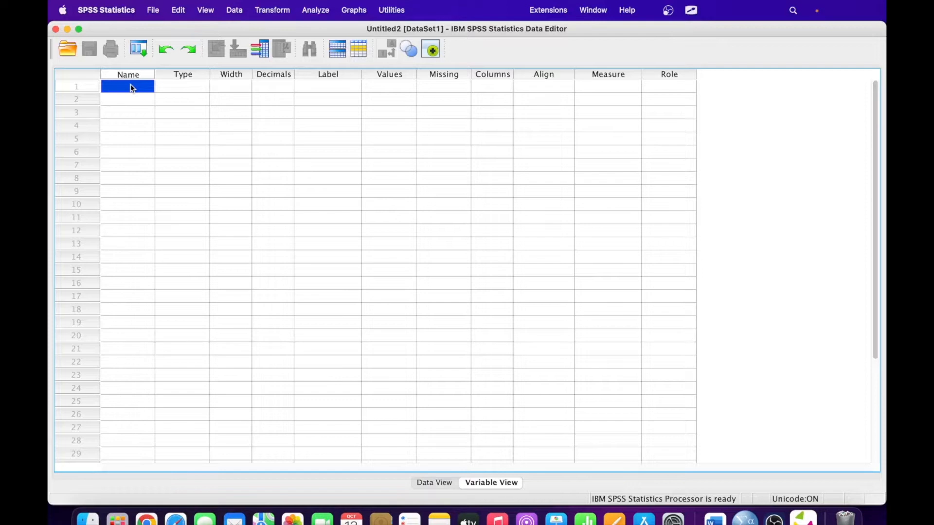
pyautogui.write('name')
pyautogui.press('Tab')
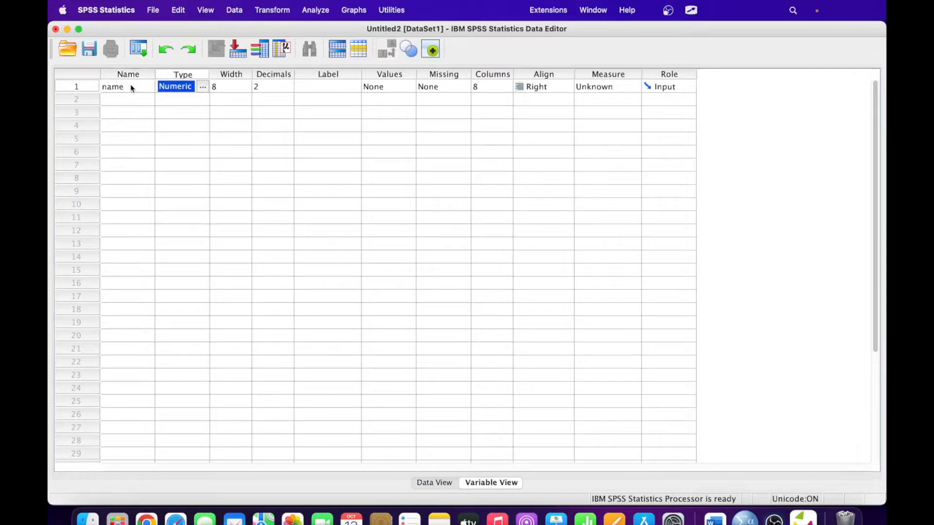
pyautogui.click(203, 88)
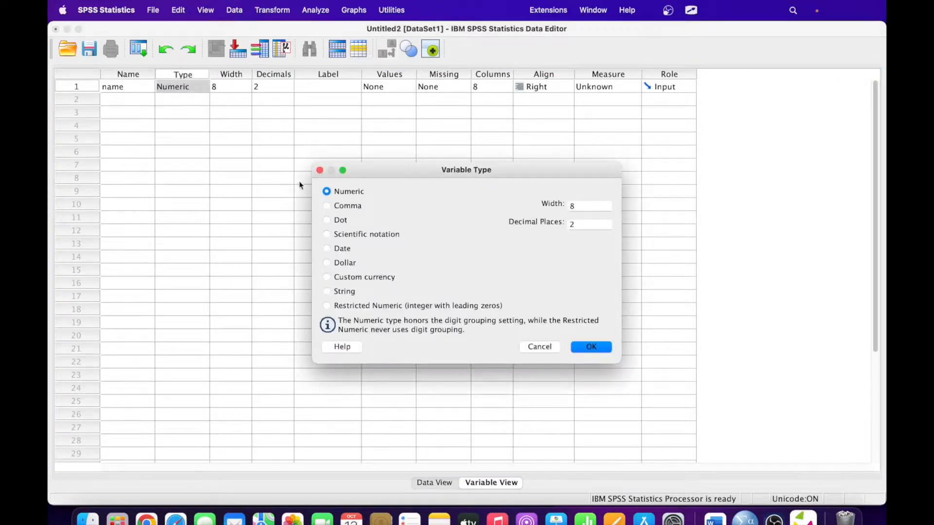
pyautogui.click(345, 292)
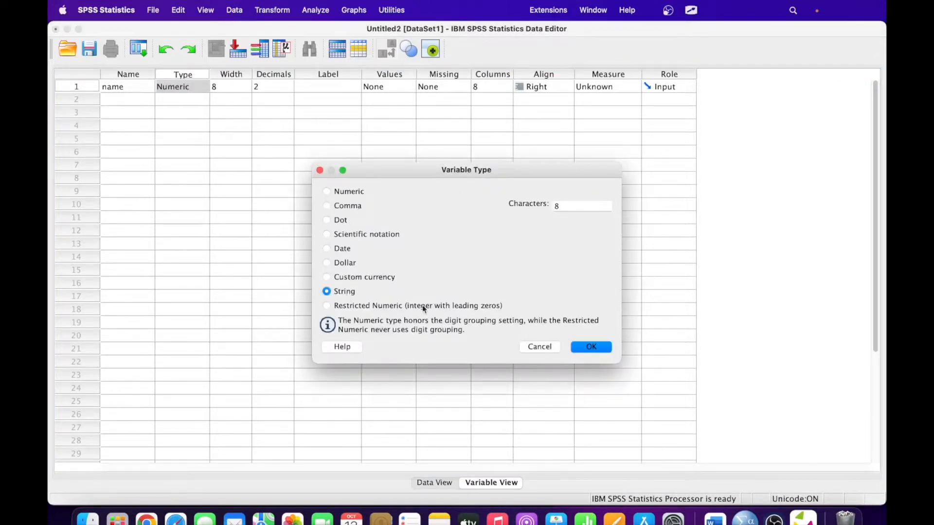
pyautogui.click(588, 347)
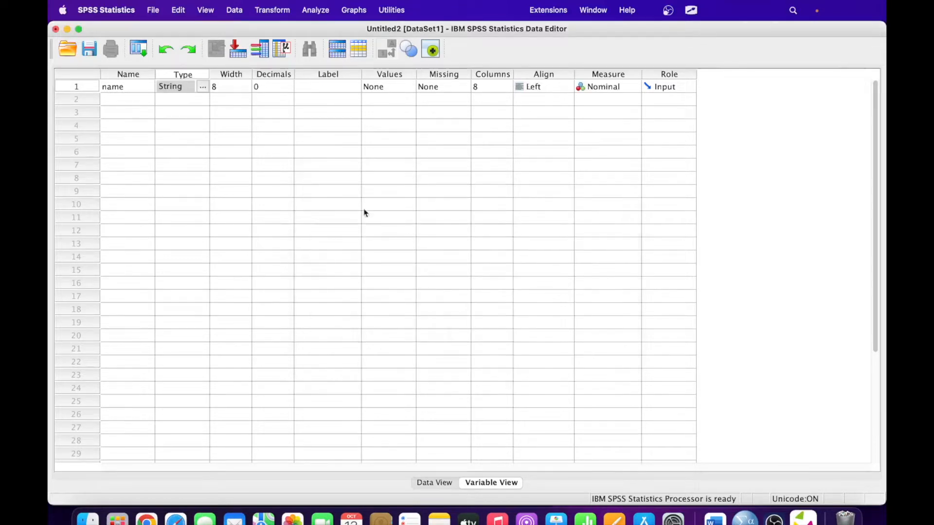
# - Set name's width to 13 and label it 'name of the participant'
pyautogui.click(219, 90)
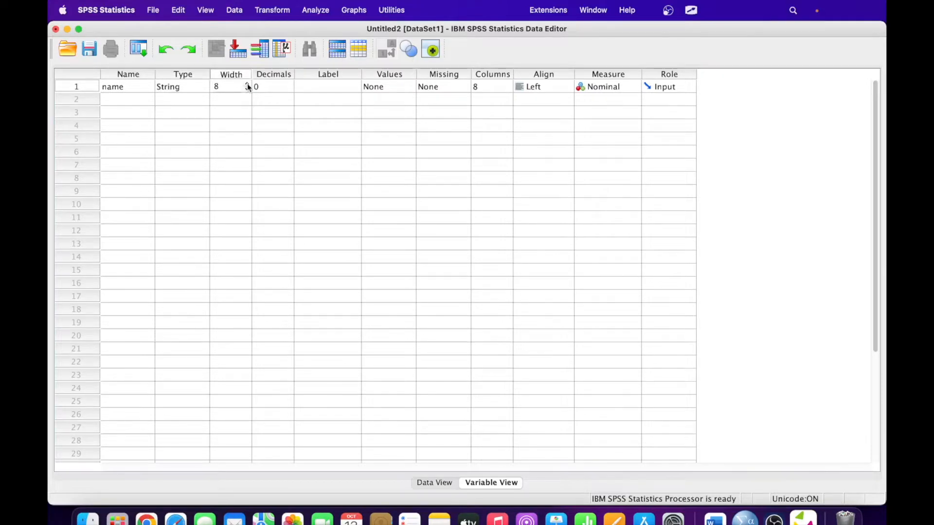
pyautogui.click(247, 84)
pyautogui.click(248, 84)
pyautogui.click(247, 84)
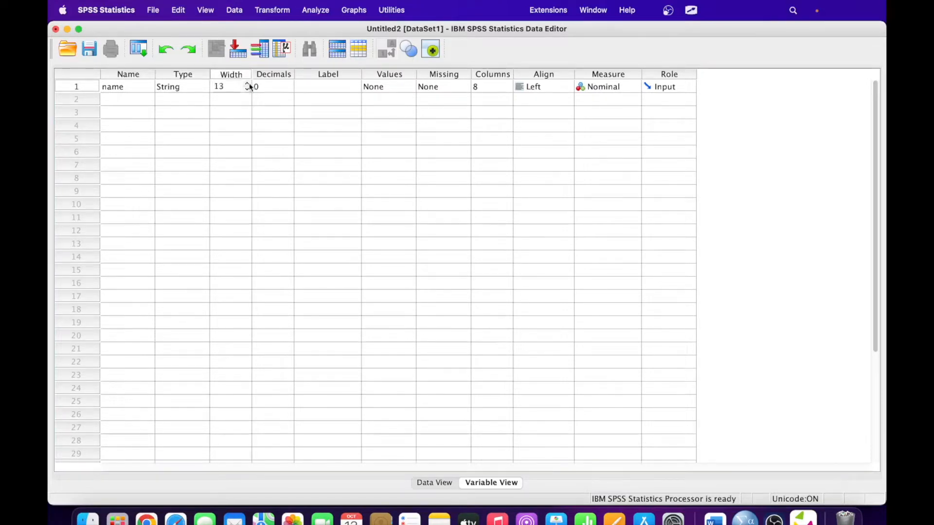
pyautogui.click(316, 86)
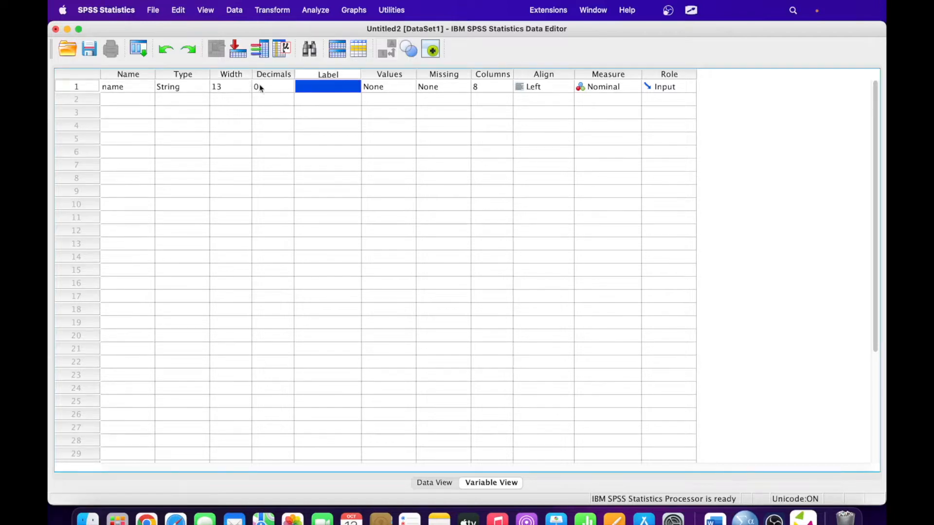
pyautogui.click(333, 87)
pyautogui.write('name of the')
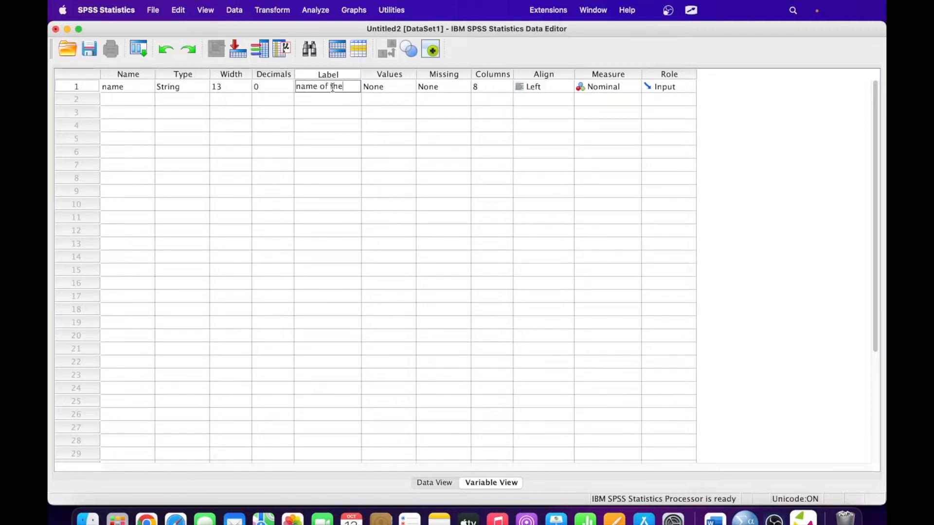
pyautogui.write(' part')
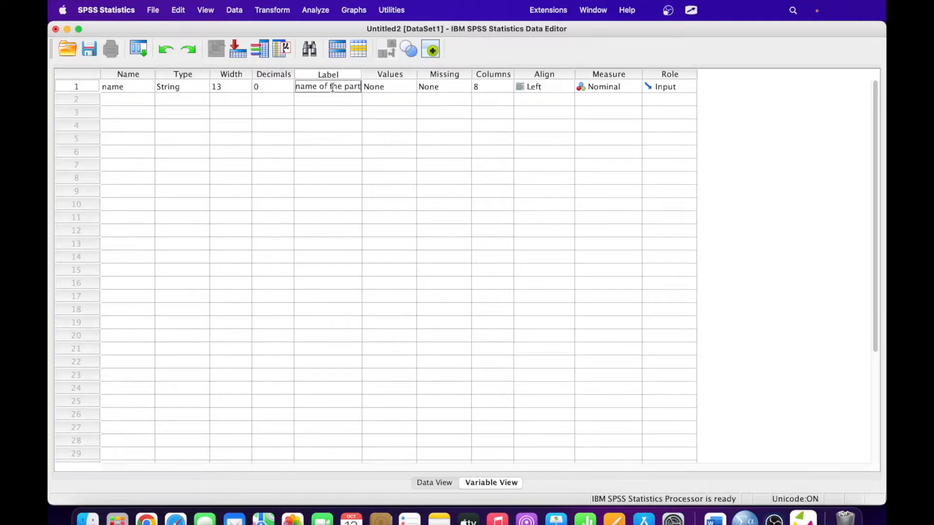
pyautogui.write('icipant')
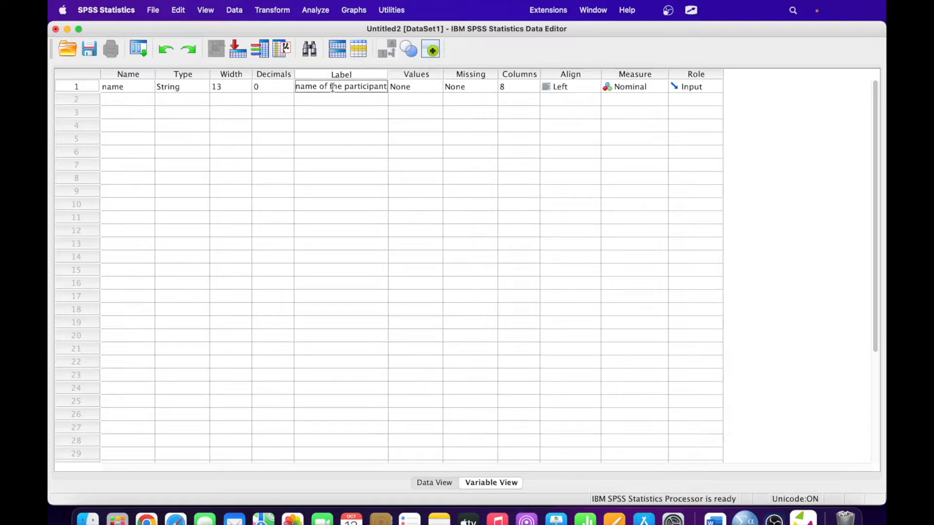
pyautogui.press('Tab')
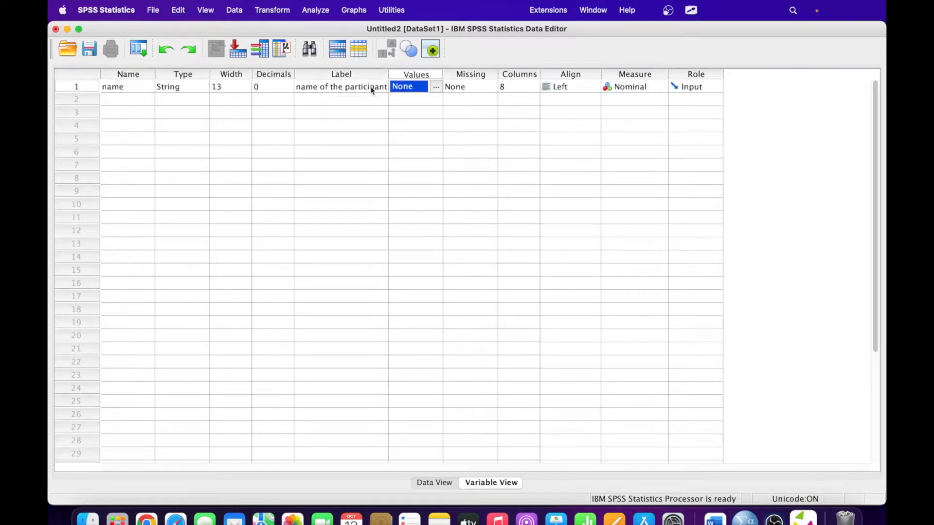
# - Keep name's measurement level as Nominal
pyautogui.click(475, 86)
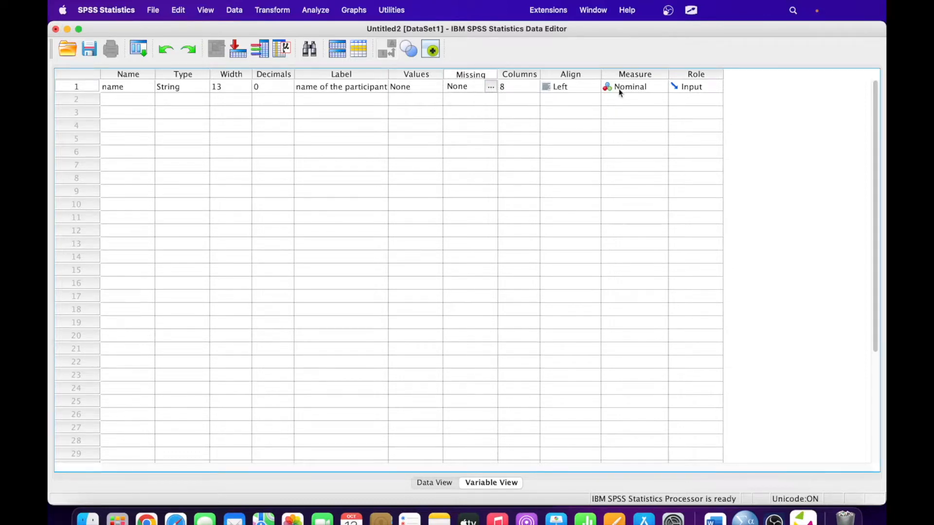
pyautogui.click(639, 90)
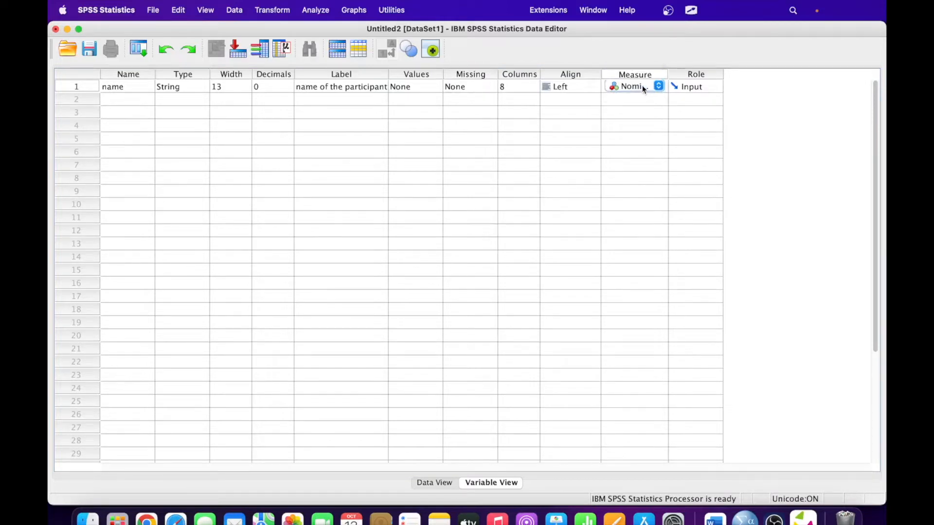
pyautogui.click(660, 88)
pyautogui.click(123, 102)
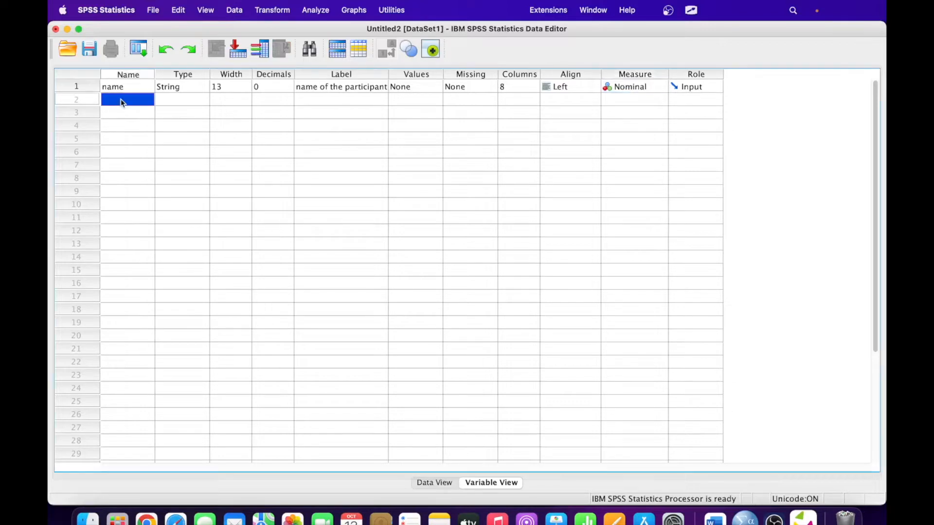
# - Try naming the second variable 'age of the person' and dismiss the illegal-character warning
pyautogui.write('age')
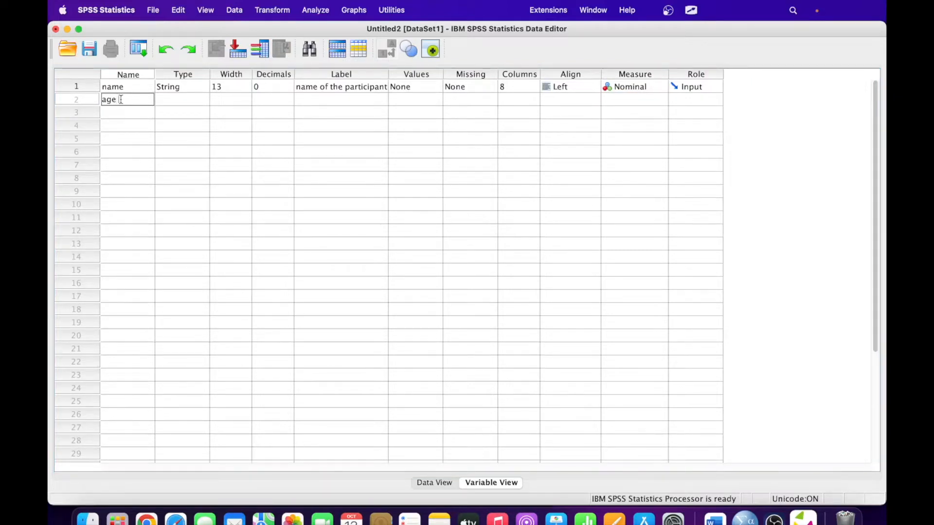
pyautogui.write('of the person')
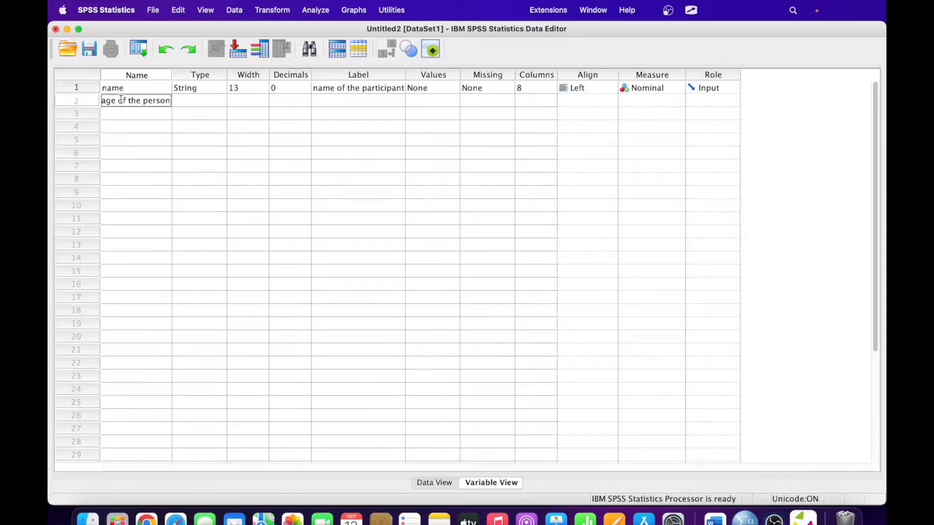
pyautogui.press('Return')
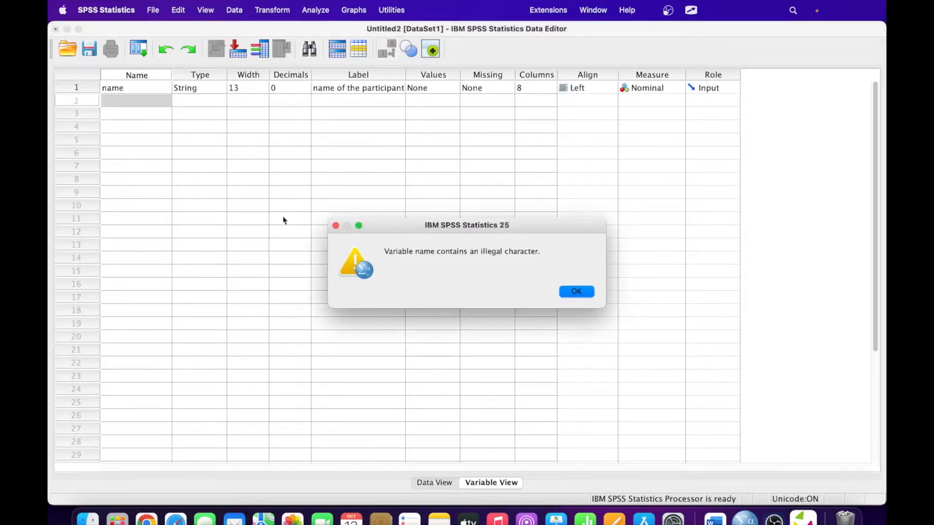
pyautogui.click(578, 292)
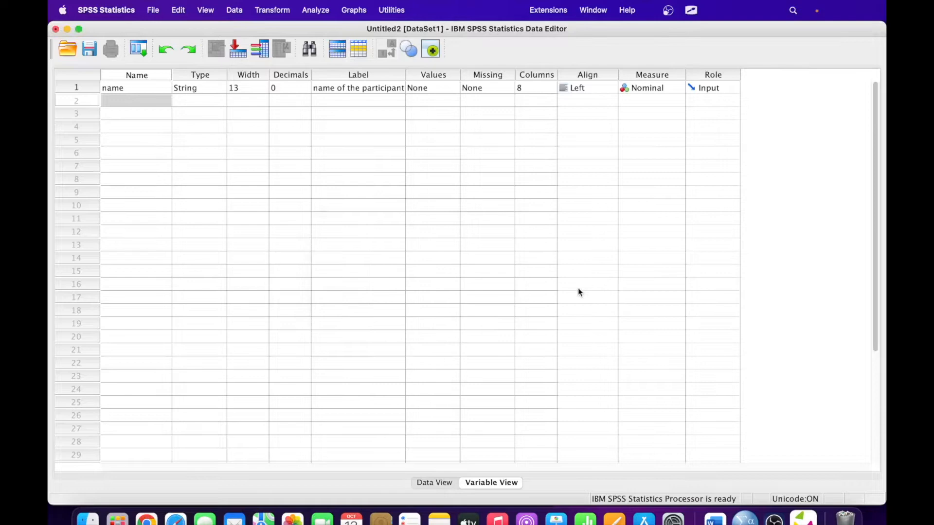
# - Re-enter the second variable's name and shorten it to 'age'
pyautogui.click(121, 105)
pyautogui.write('name')
pyautogui.press('BackSpace')
pyautogui.press('BackSpace')
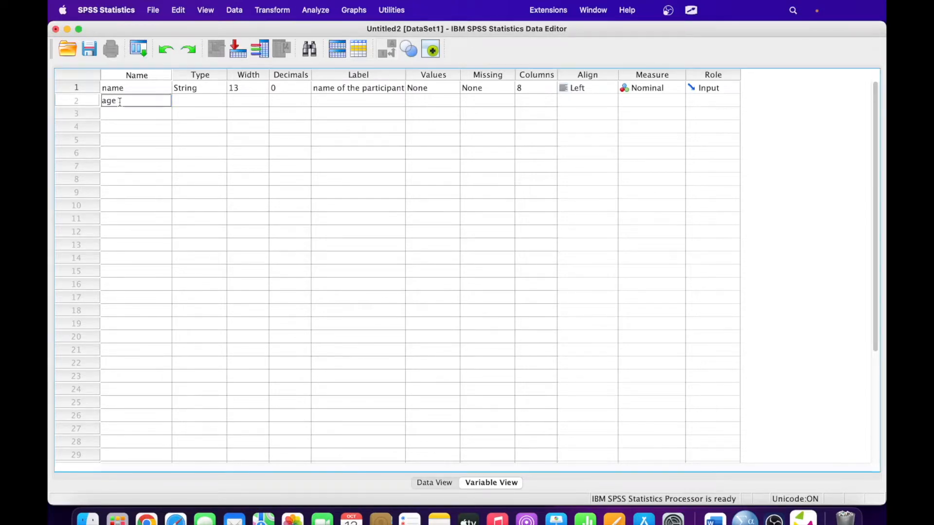
pyautogui.write('son')
pyautogui.press('Return')
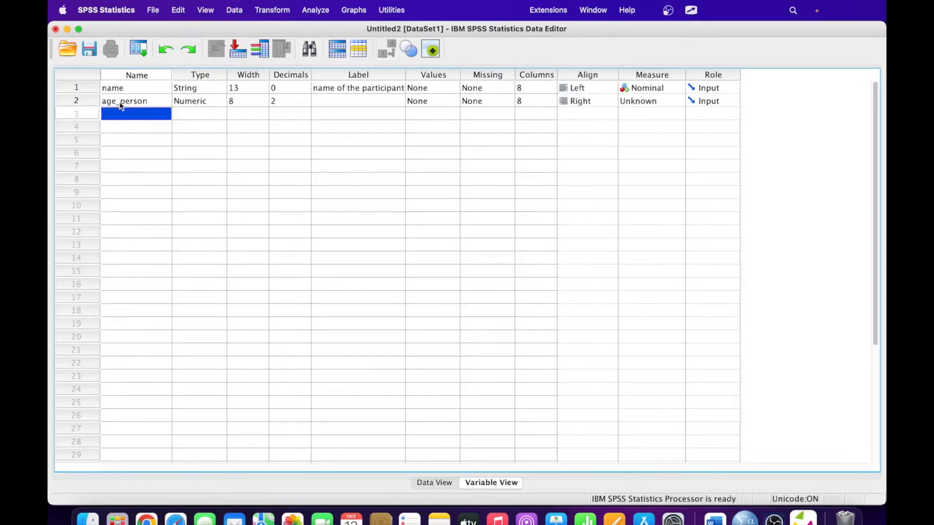
pyautogui.doubleClick(122, 101)
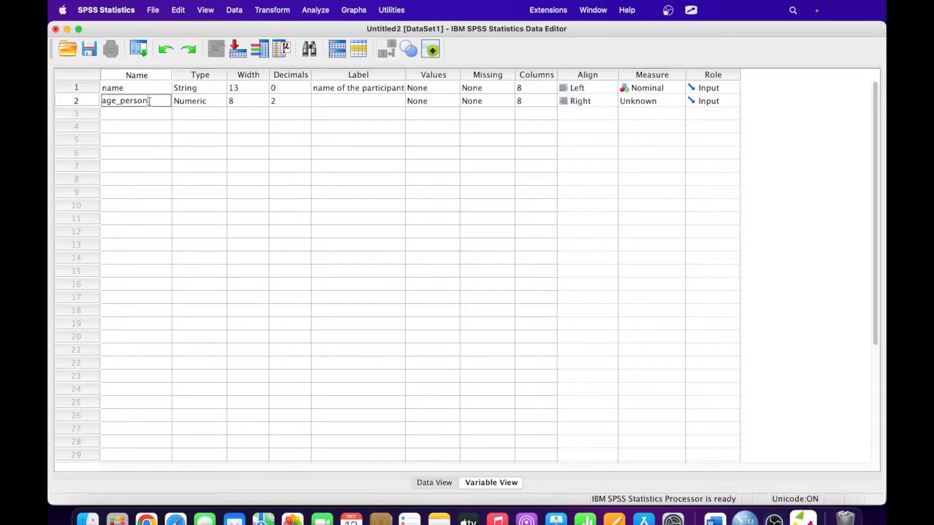
pyautogui.press('BackSpace')
pyautogui.press('BackSpace')
pyautogui.press('BackSpace')
pyautogui.press('BackSpace')
pyautogui.press('BackSpace')
pyautogui.press('BackSpace')
pyautogui.press('Tab')
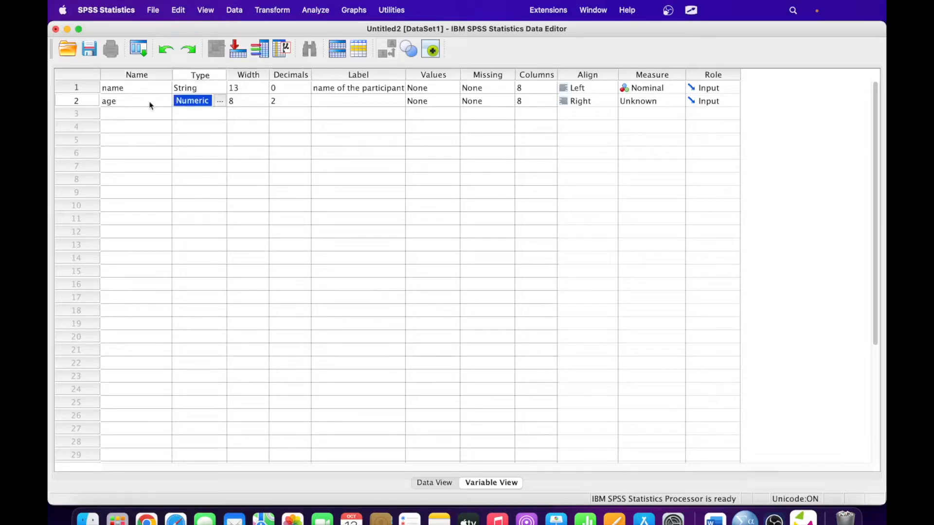
# - Set age to 0 decimals and label it 'complete age of the particiapnt'
pyautogui.click(287, 103)
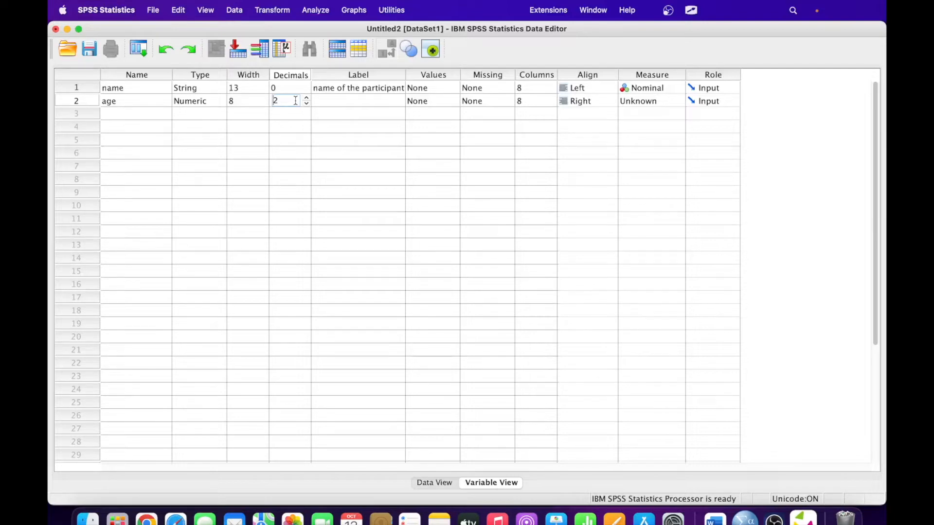
pyautogui.click(307, 104)
pyautogui.click(307, 104)
pyautogui.click(334, 104)
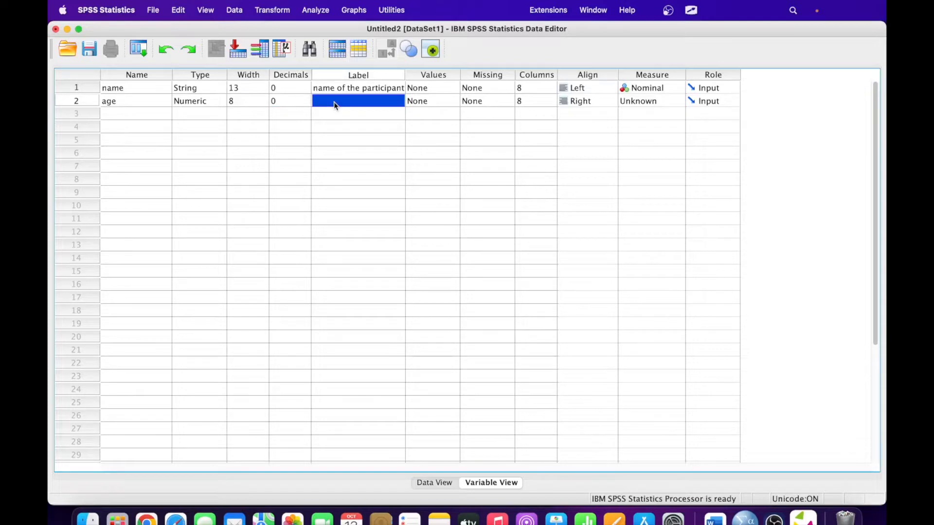
pyautogui.write('com')
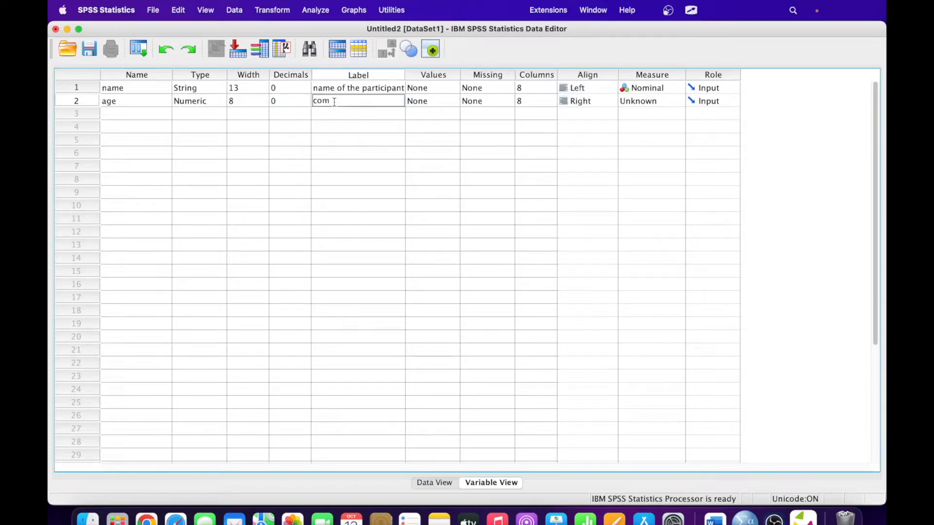
pyautogui.write('plete age o')
pyautogui.write('f the')
pyautogui.write(' particiap')
pyautogui.write('nt')
pyautogui.press('Tab')
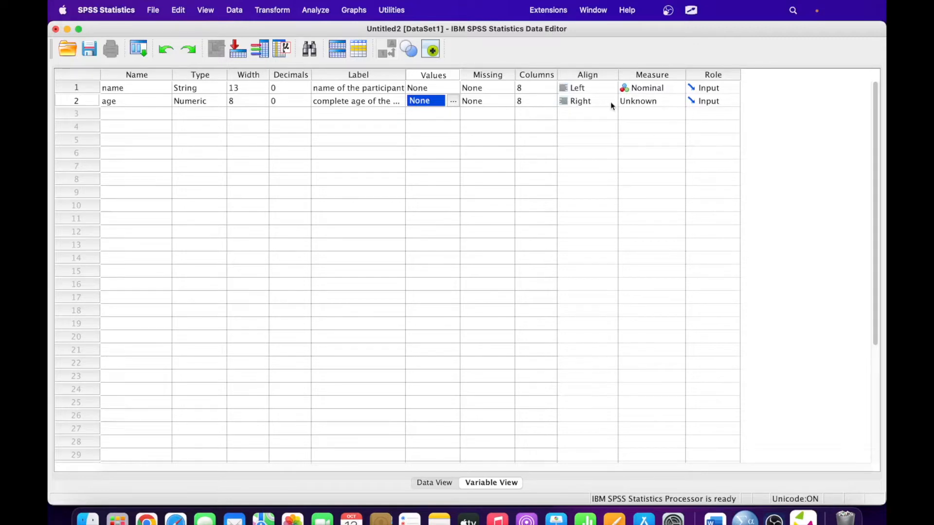
# - Change age's Measure column in row 2 to Scale
pyautogui.press('Tab')
pyautogui.press('Tab')
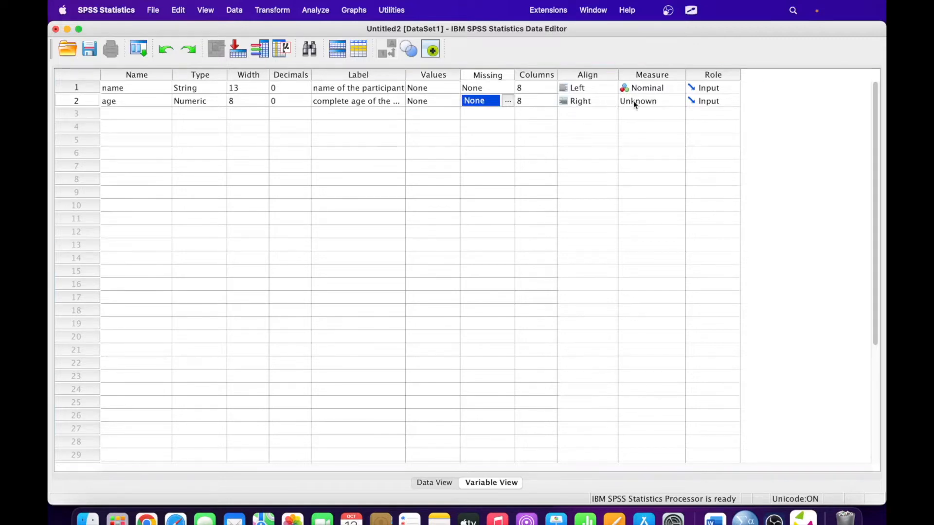
pyautogui.press('Tab')
pyautogui.press('Tab')
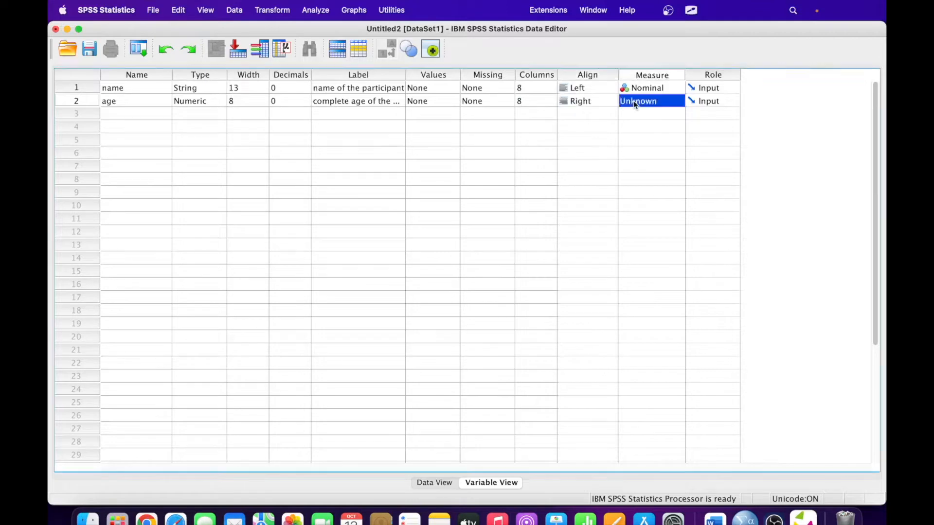
pyautogui.click(663, 99)
pyautogui.click(657, 101)
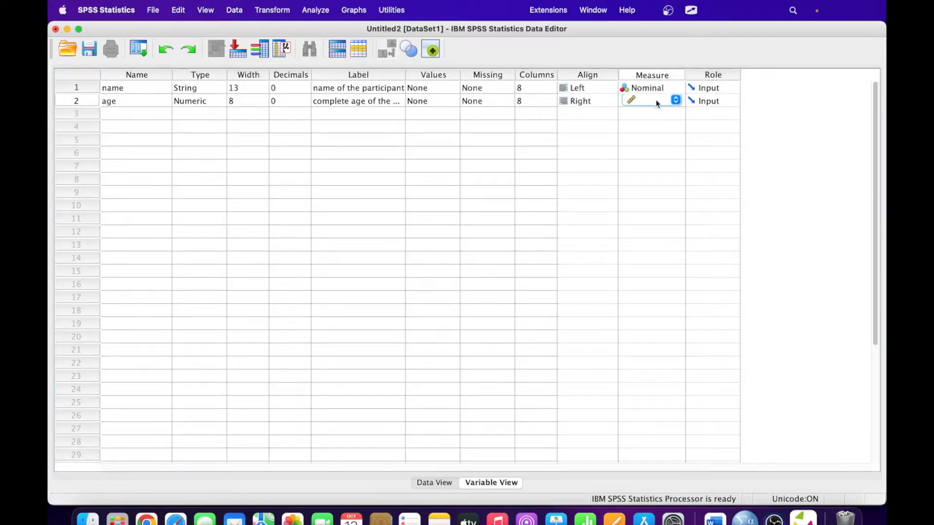
pyautogui.click(656, 101)
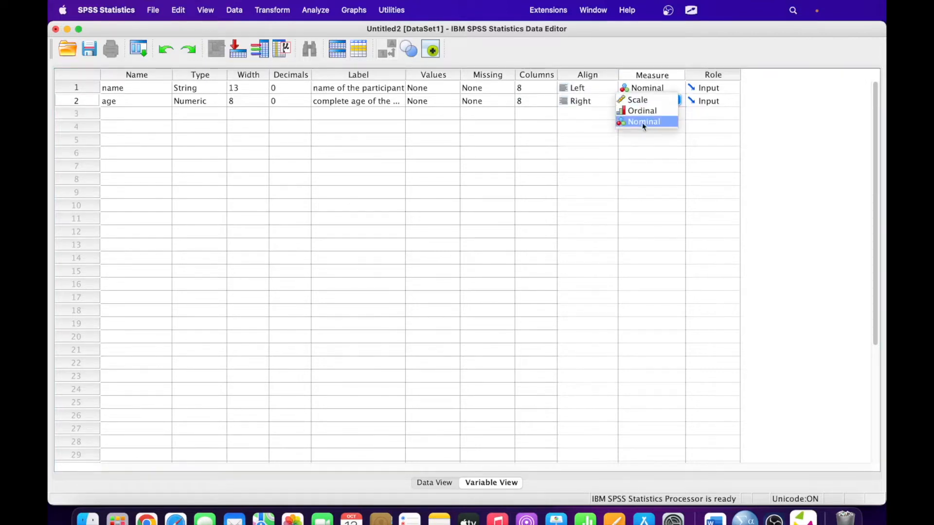
pyautogui.click(567, 129)
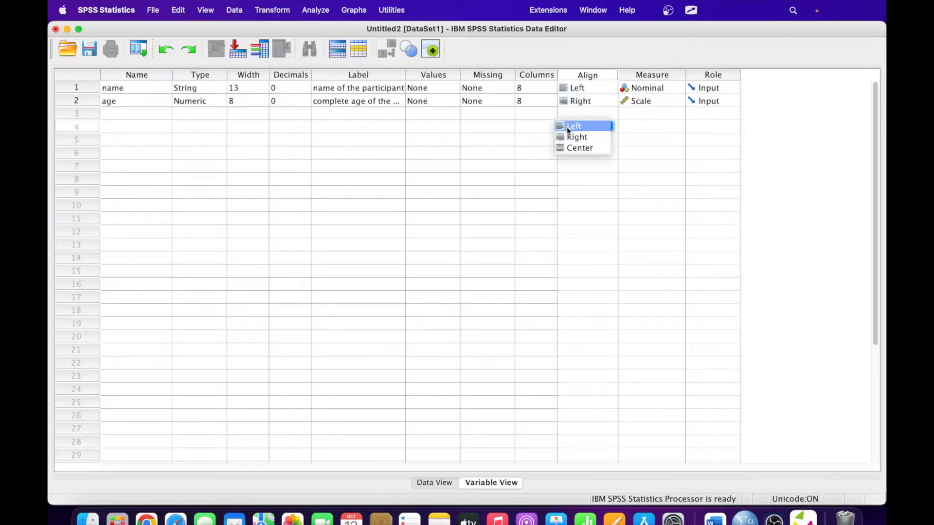
pyautogui.click(110, 114)
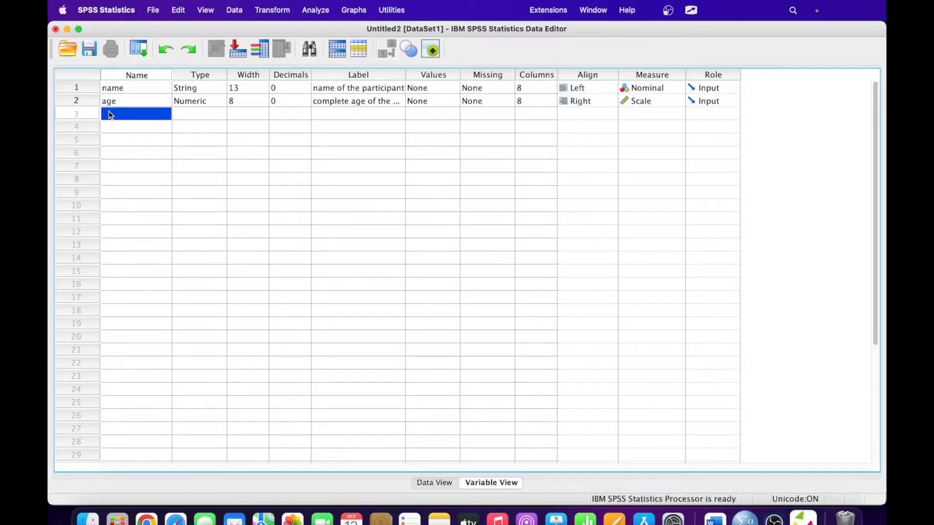
# - Add a third variable, gender, and make it a String type
pyautogui.write('gender')
pyautogui.press('Tab')
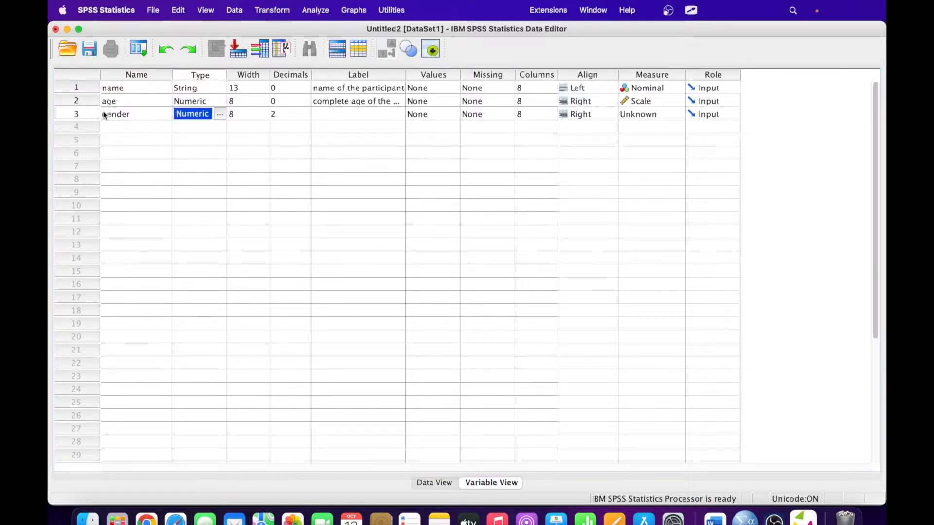
pyautogui.click(221, 113)
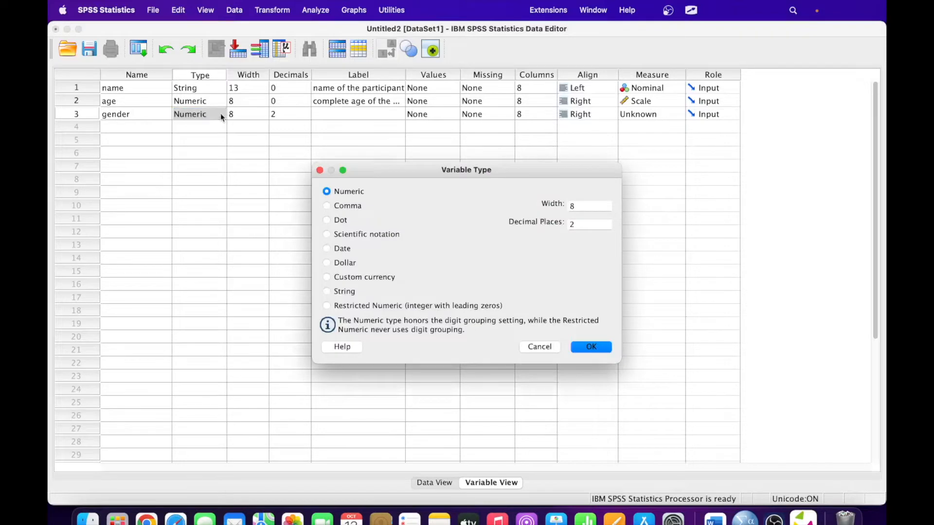
pyautogui.click(329, 291)
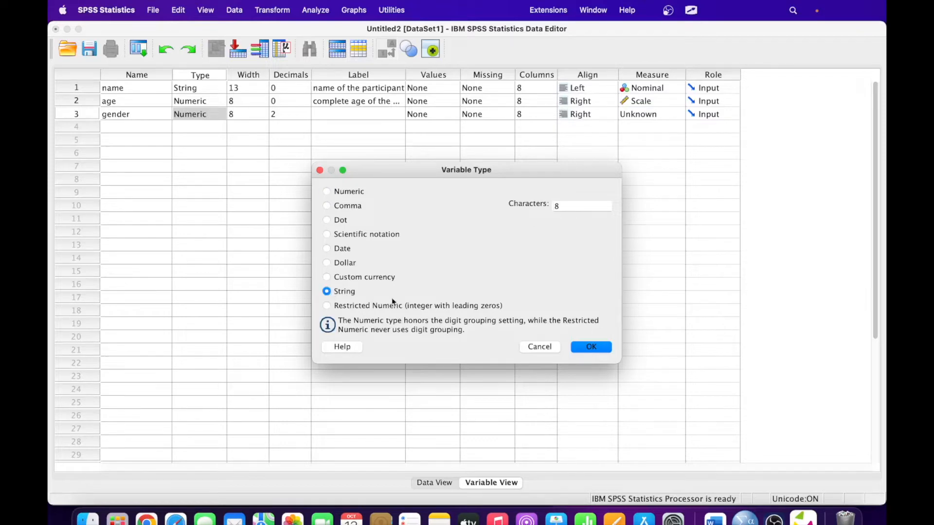
pyautogui.click(587, 347)
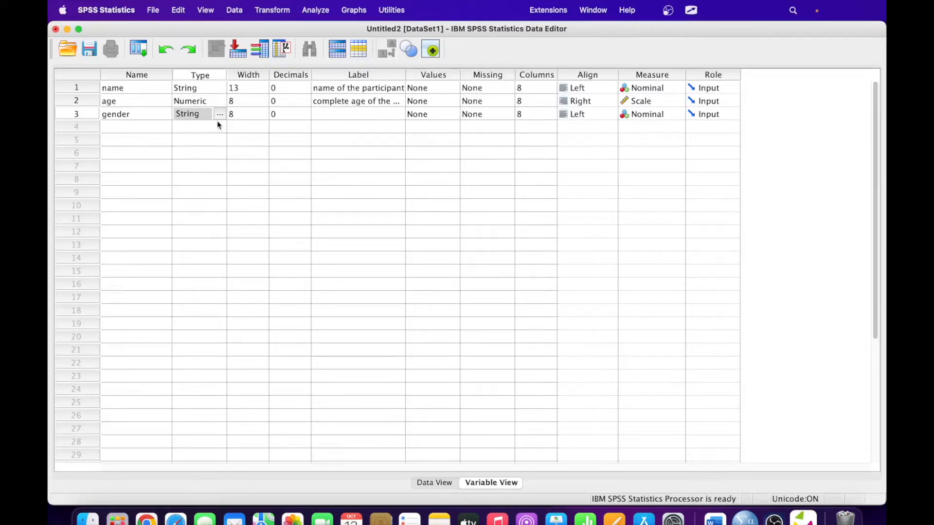
# - Label gender 'gender of the participant'
pyautogui.click(340, 116)
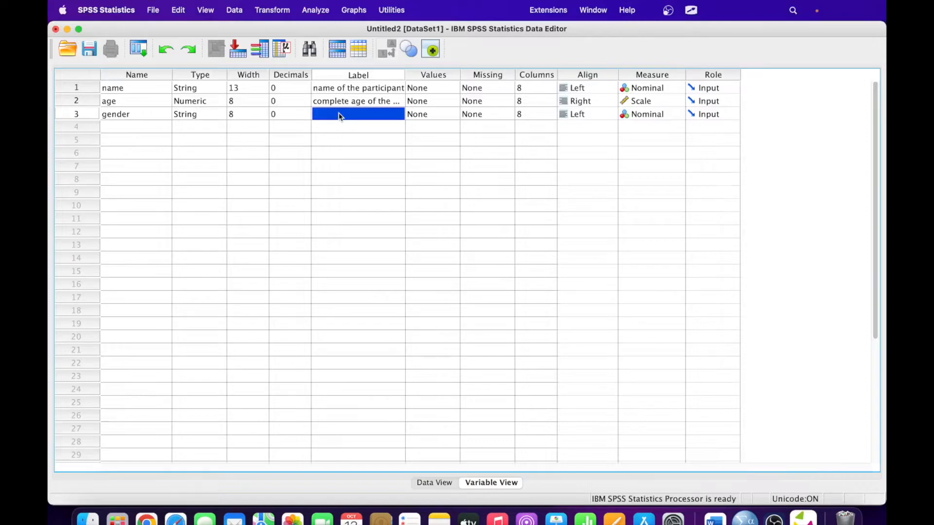
pyautogui.write('ge')
pyautogui.write('nder o')
pyautogui.write('f the')
pyautogui.write(' participant')
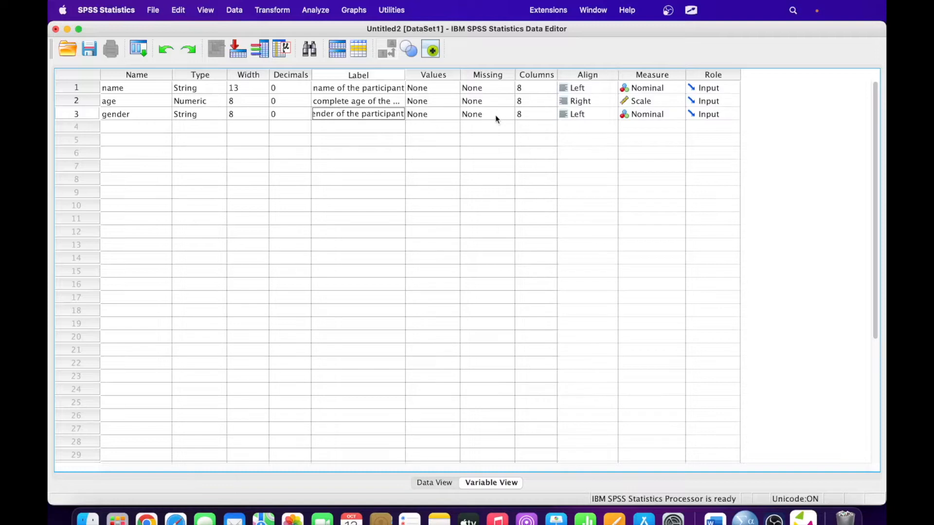
pyautogui.click(435, 112)
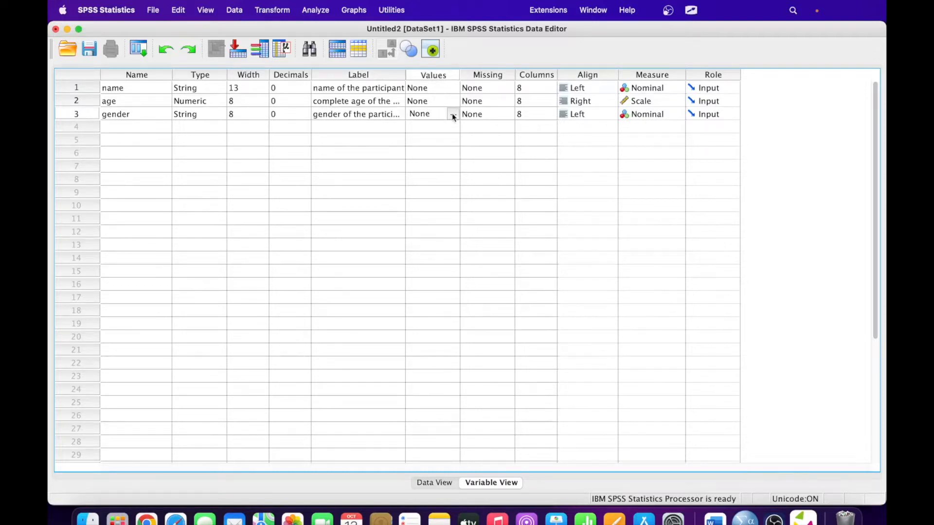
pyautogui.click(452, 115)
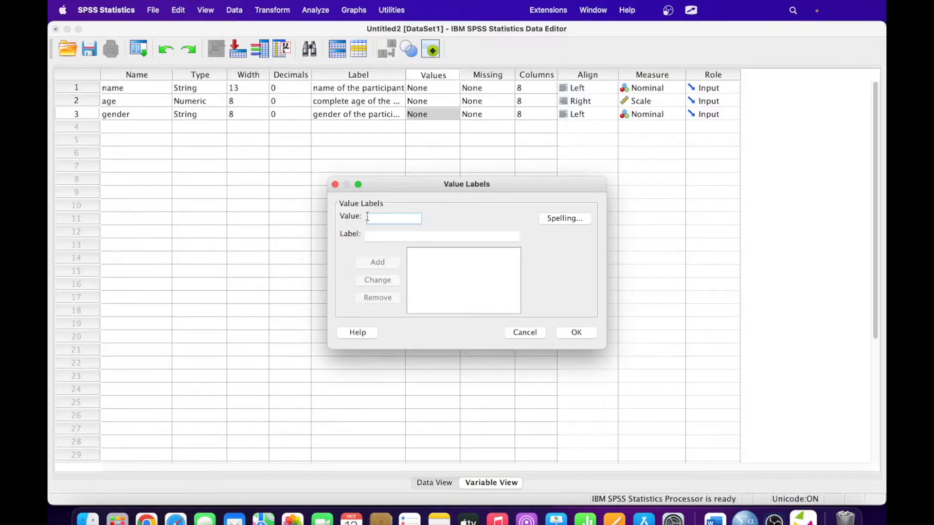
# - Start entering value 1 in gender's Value Labels, then cancel, leaving Values as None
pyautogui.write('1')
pyautogui.press('Tab')
pyautogui.click(377, 217)
pyautogui.click(524, 334)
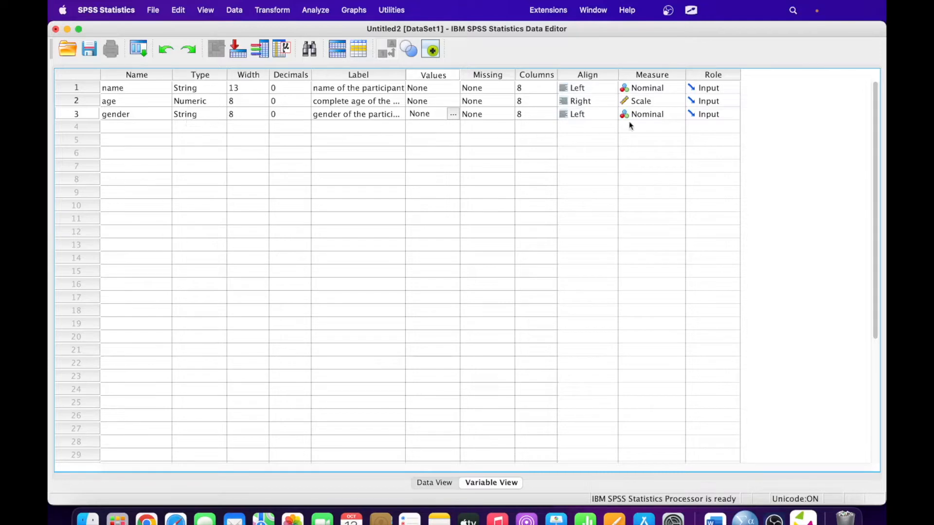
# - Add a fourth variable, adress, as a String type
pyautogui.click(120, 126)
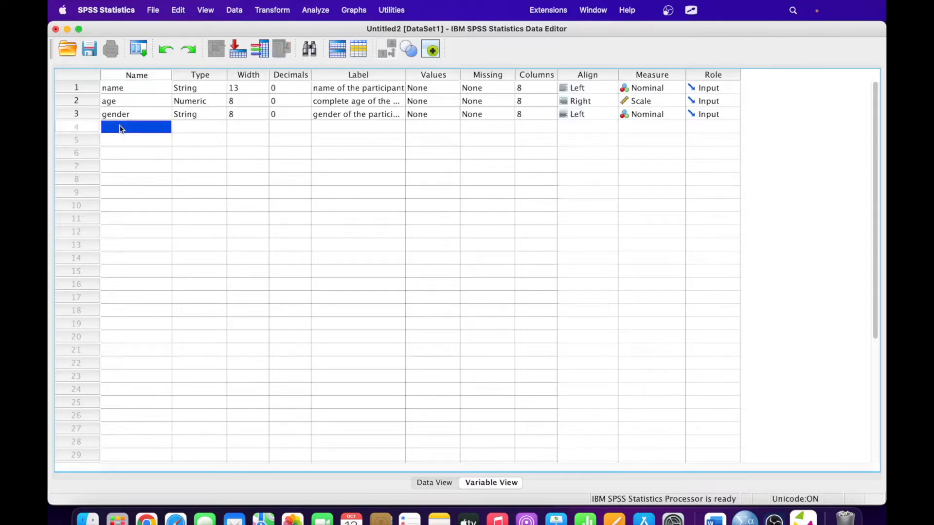
pyautogui.write('adress')
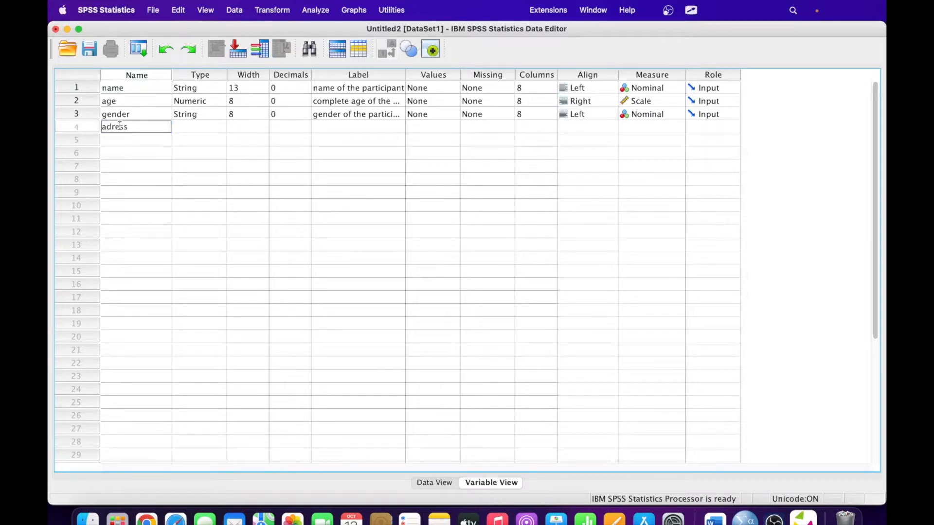
pyautogui.press('Tab')
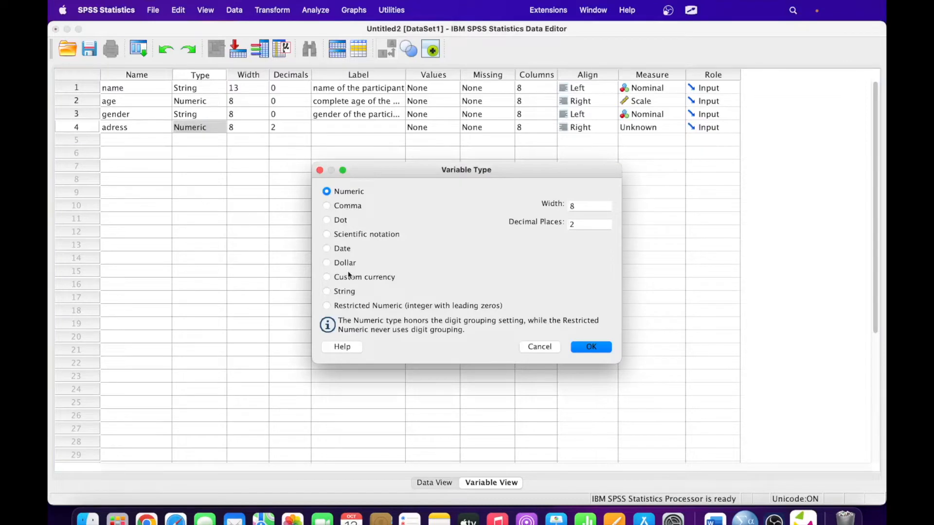
pyautogui.click(343, 292)
pyautogui.click(590, 348)
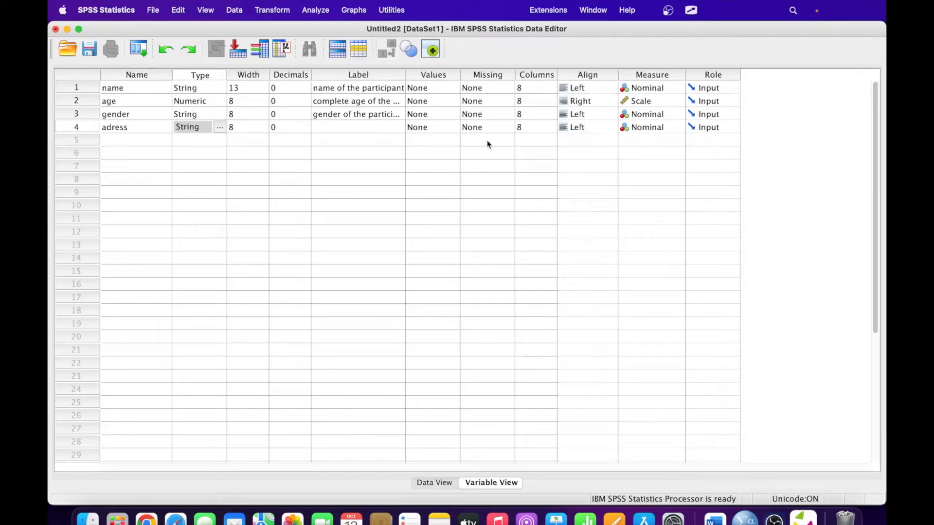
# - Label adress 'complete adress'
pyautogui.click(331, 130)
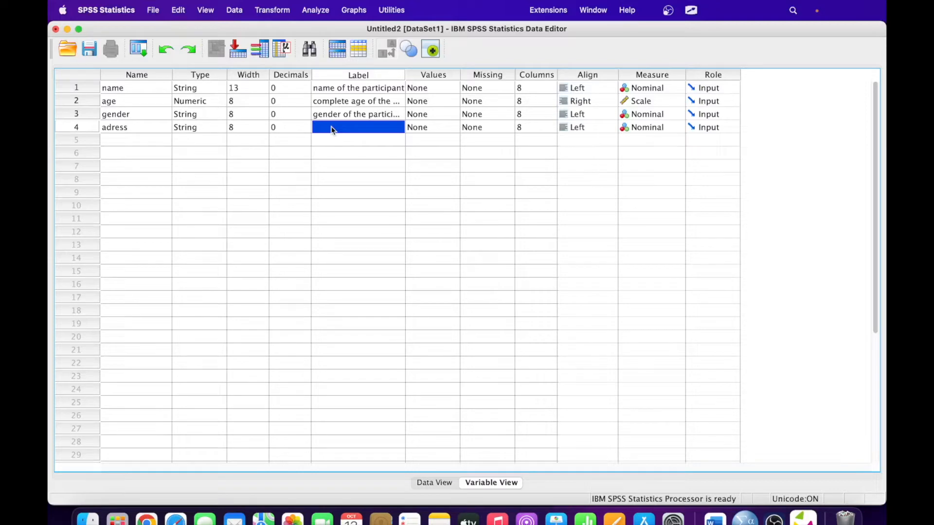
pyautogui.write('comp')
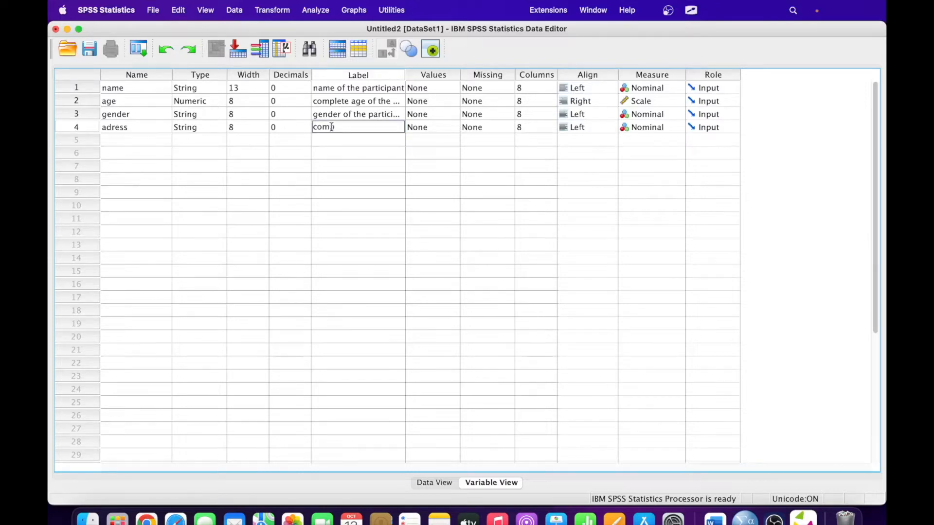
pyautogui.write('lete adress')
pyautogui.press('Tab')
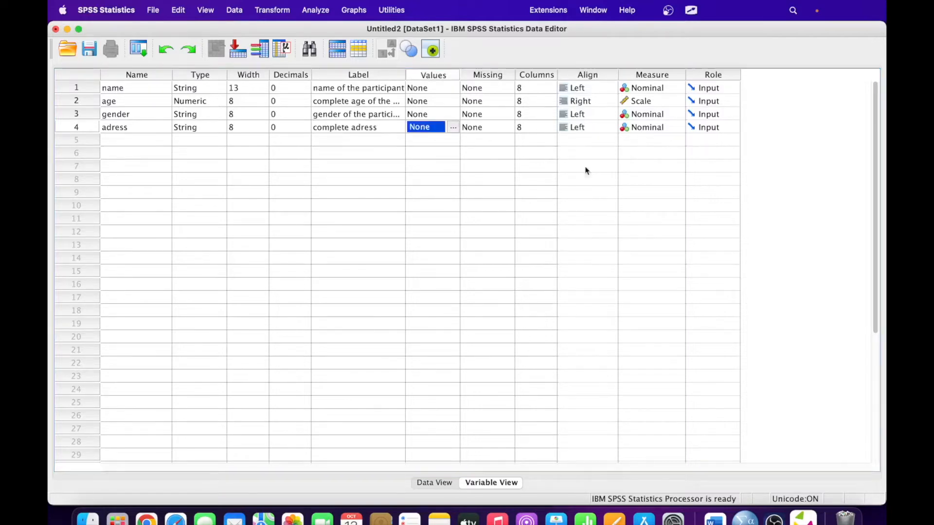
# - Create the variable education in row 5, keeping its type Numeric
pyautogui.click(135, 141)
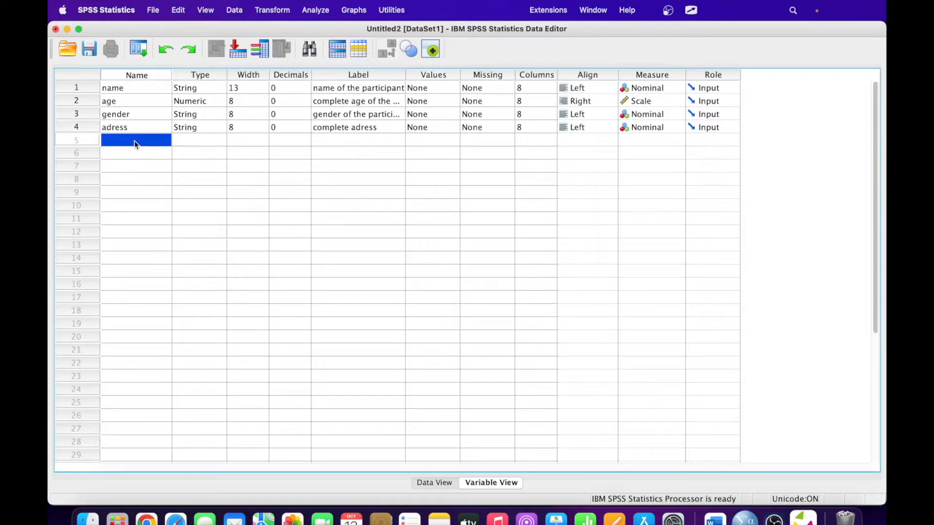
pyautogui.write('educati')
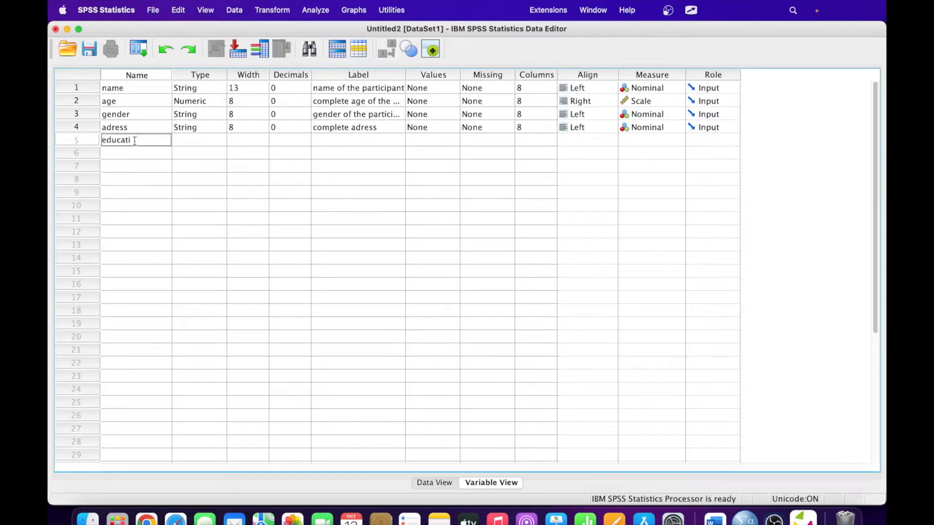
pyautogui.write('on')
pyautogui.press('Tab')
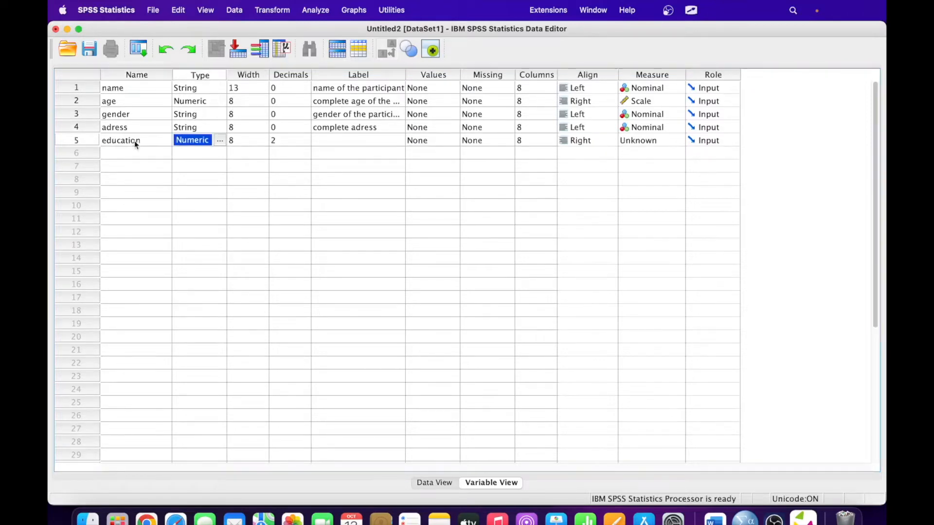
pyautogui.click(219, 141)
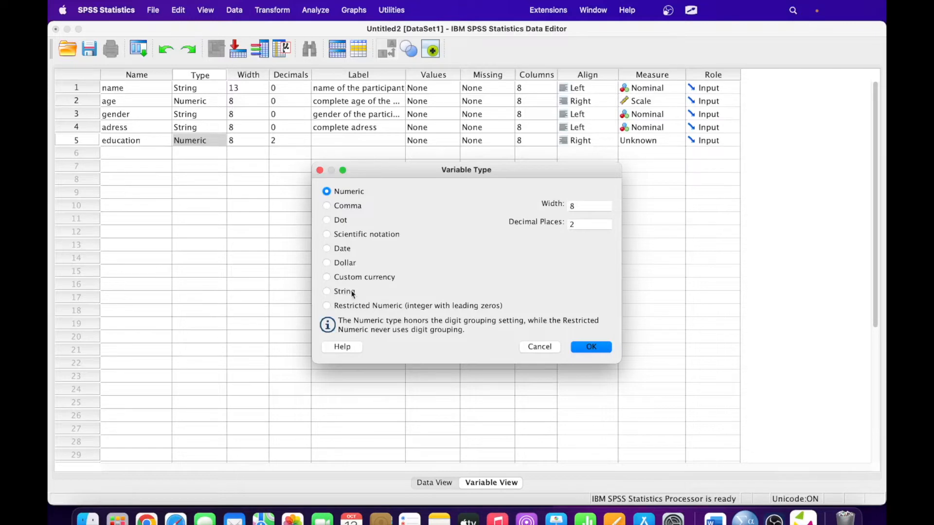
pyautogui.click(540, 347)
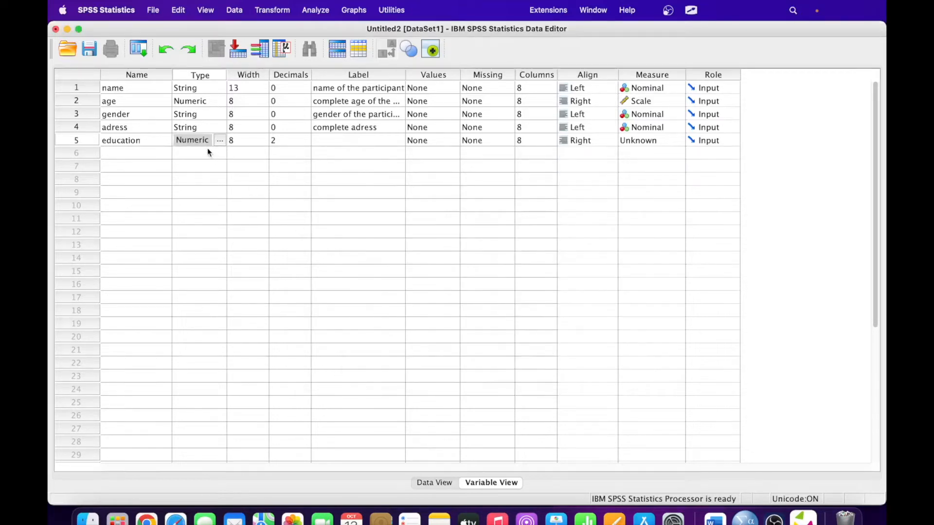
# - Label education 'completed years of schooling' and set its measure to Nominal
pyautogui.click(344, 141)
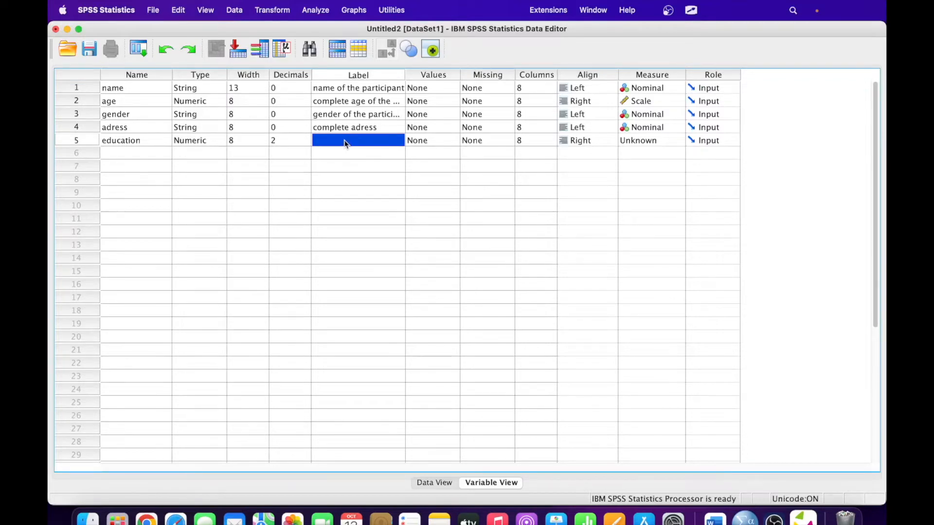
pyautogui.write('completed')
pyautogui.write(' y')
pyautogui.write('ears')
pyautogui.write(' of schooling')
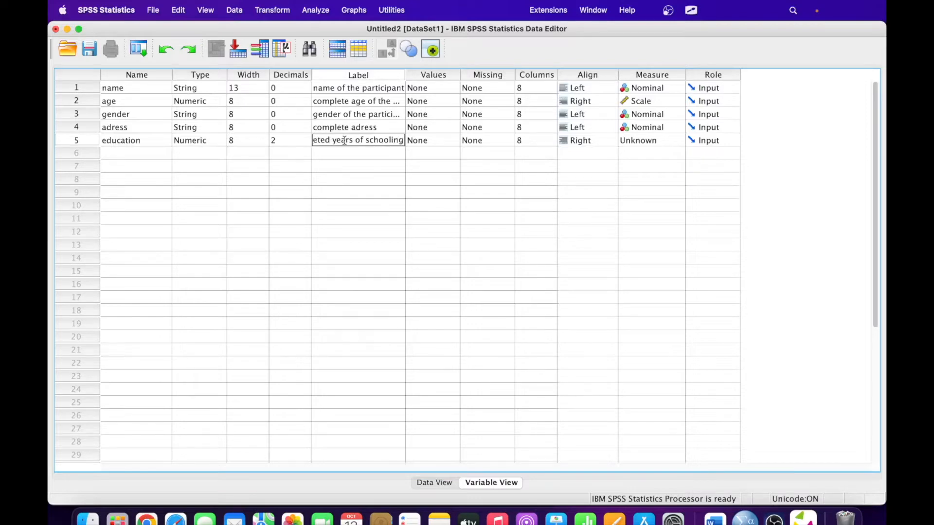
pyautogui.press('Tab')
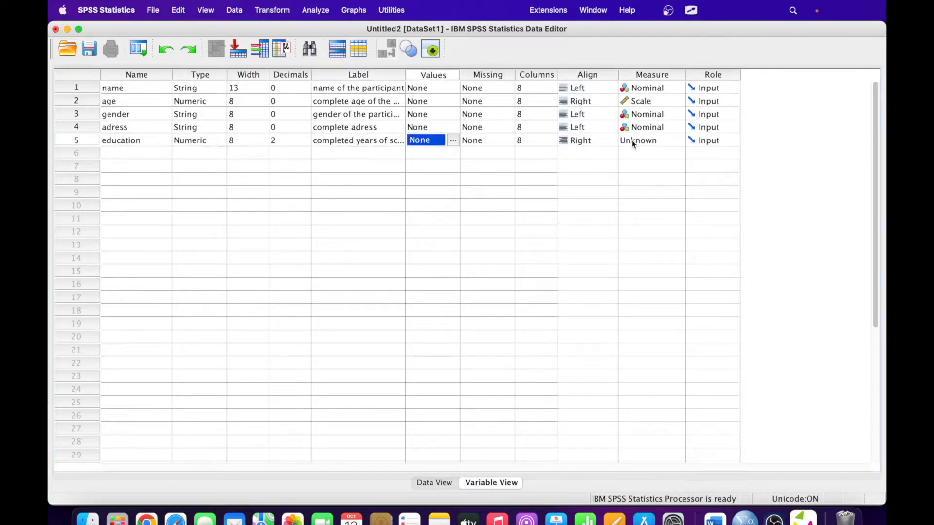
pyautogui.click(648, 141)
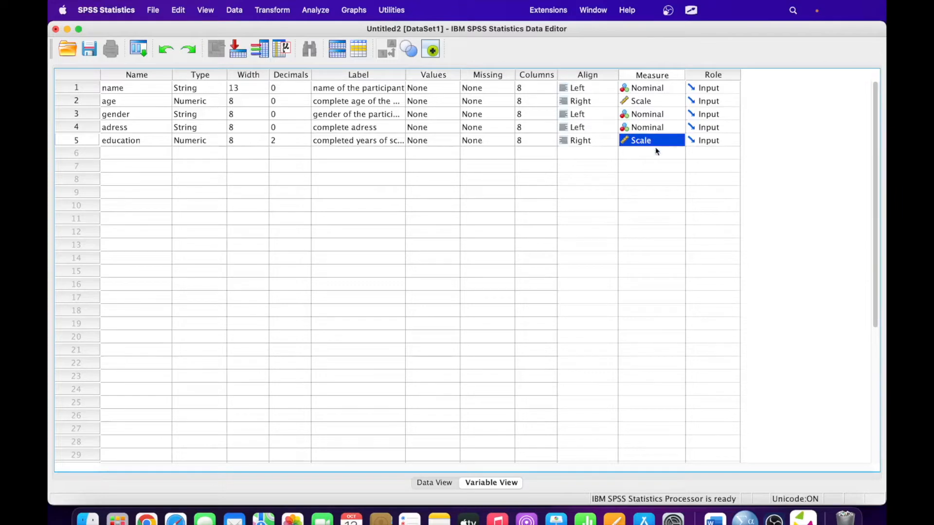
pyautogui.click(652, 140)
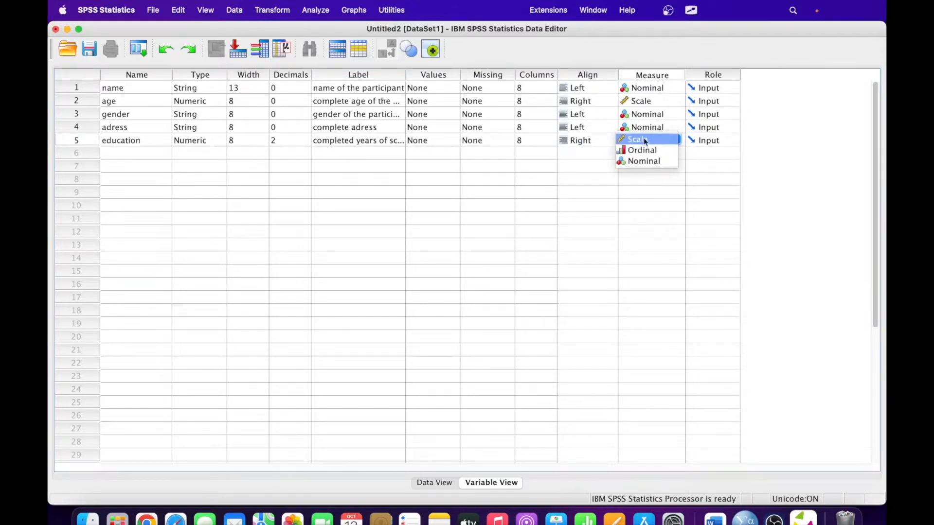
pyautogui.click(647, 140)
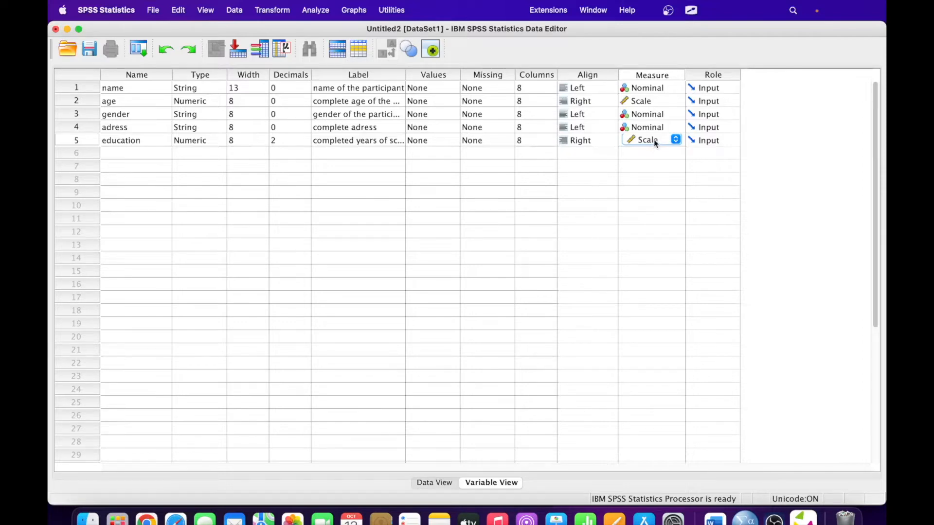
pyautogui.click(654, 140)
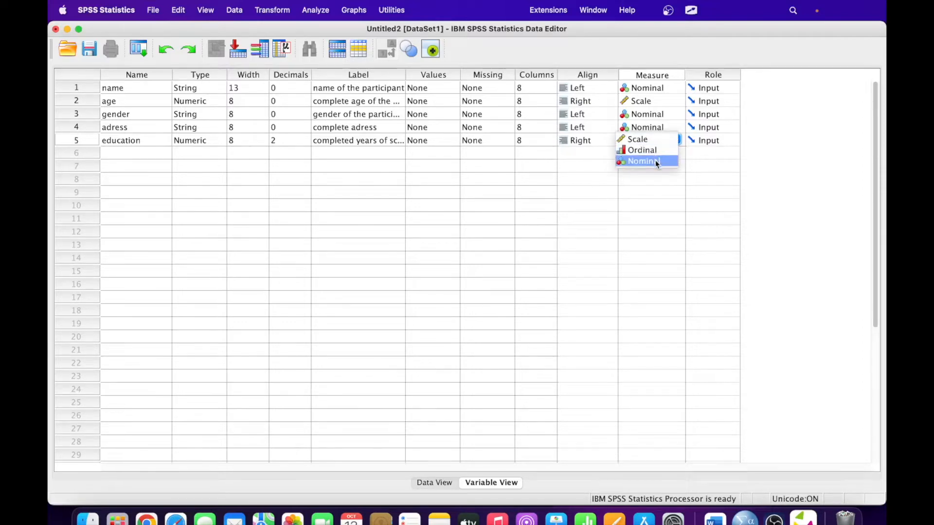
pyautogui.click(655, 161)
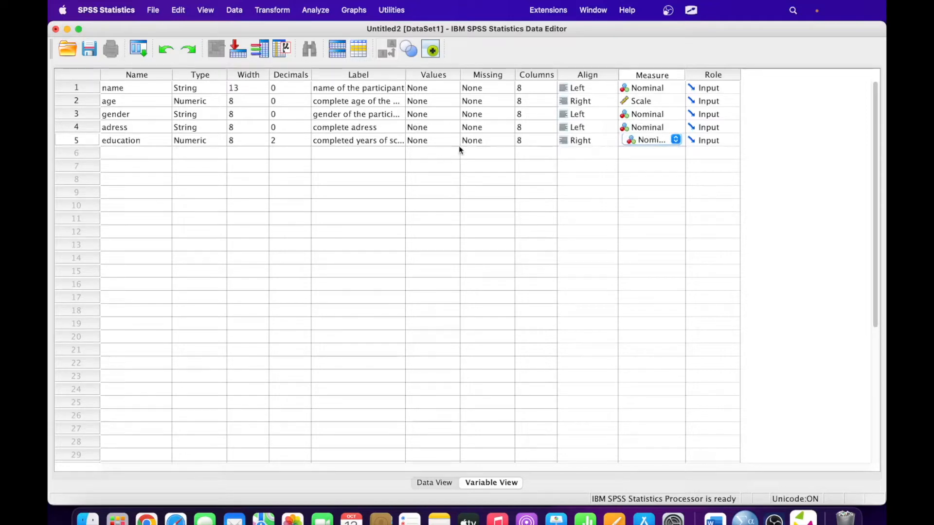
# - Add the variable occupation in row 6, labelled 'occupation of the particiapnat'
pyautogui.click(139, 155)
pyautogui.write('o')
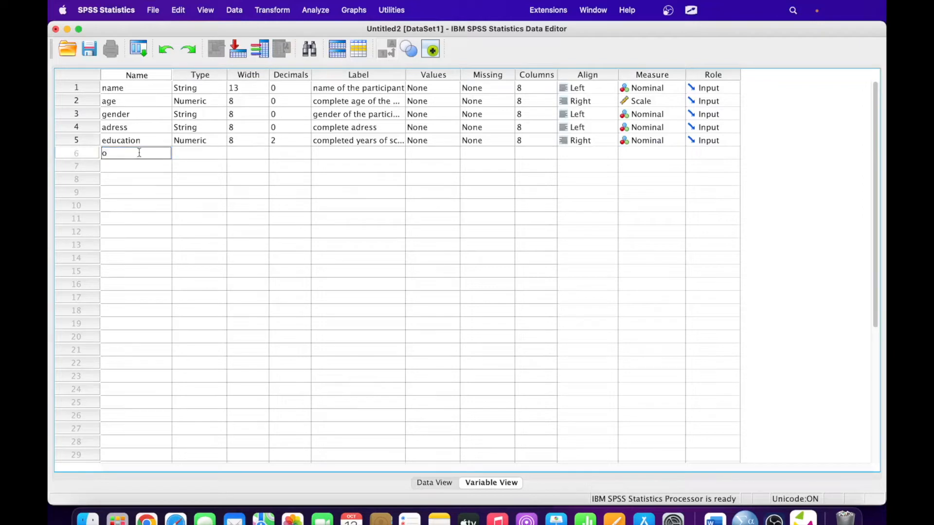
pyautogui.write('ccupation')
pyautogui.press('Tab')
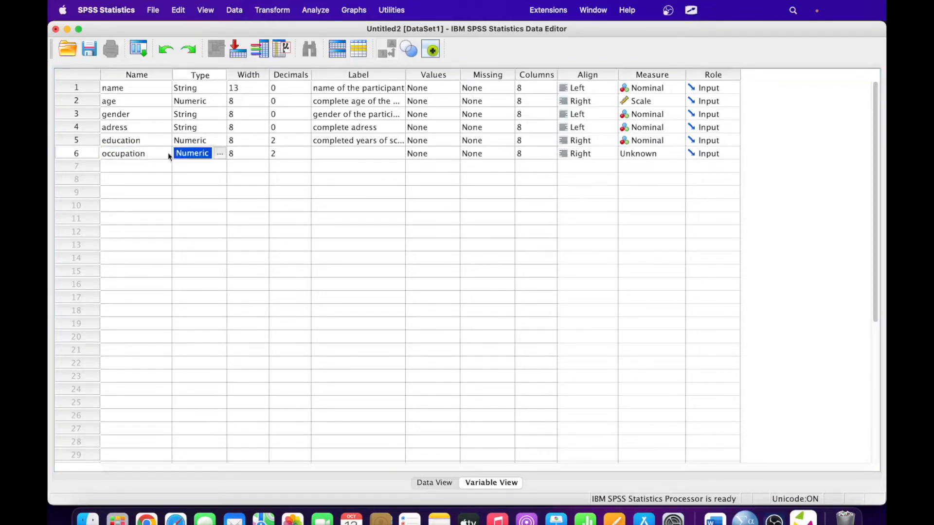
pyautogui.click(349, 154)
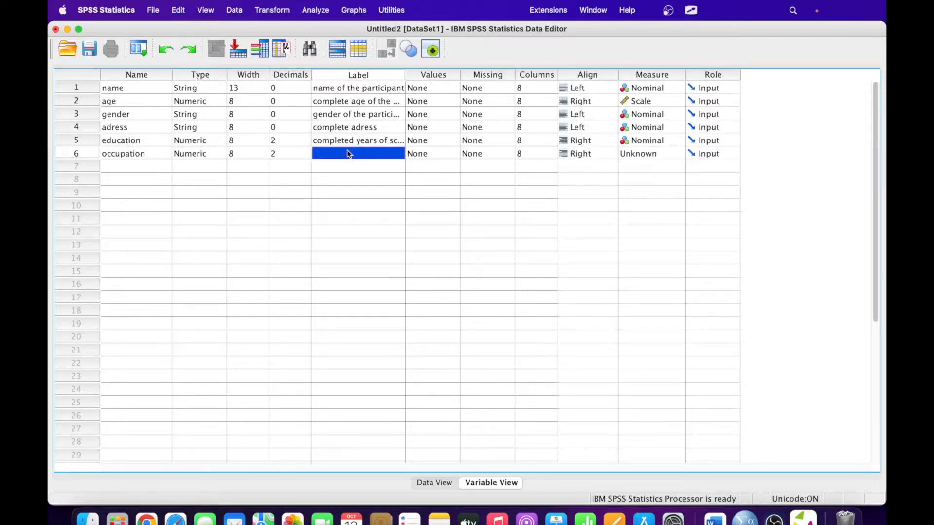
pyautogui.write('occupati')
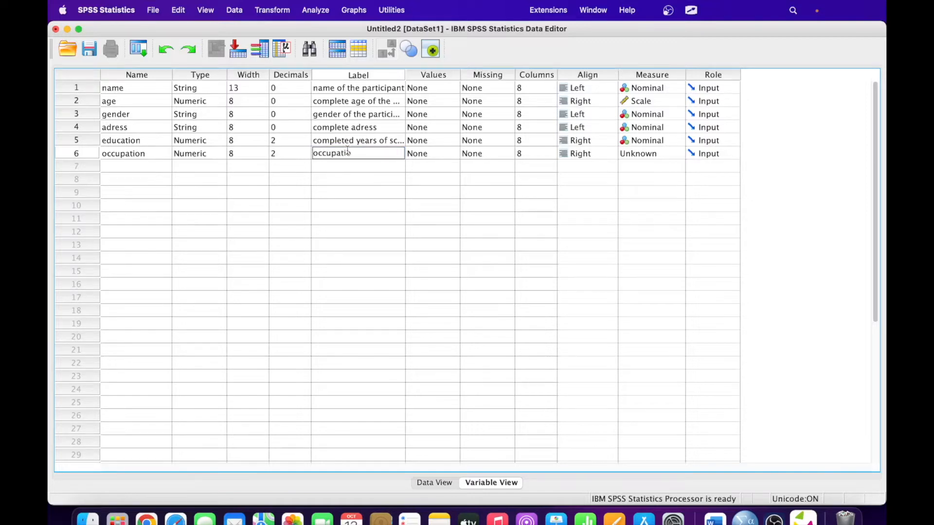
pyautogui.write('on of the particiapnat')
pyautogui.press('Tab')
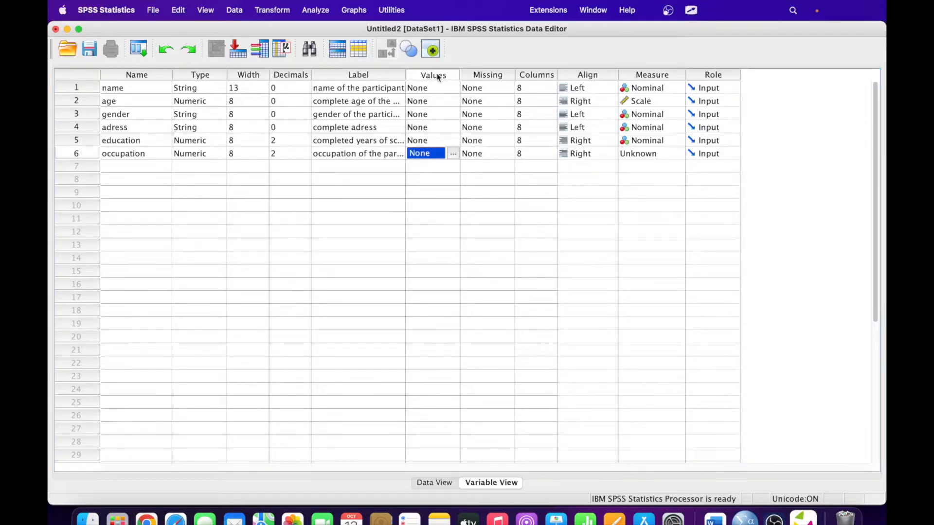
# - Select education's Values cell to define its value labels
pyautogui.click(434, 140)
pyautogui.click(436, 153)
pyautogui.click(435, 142)
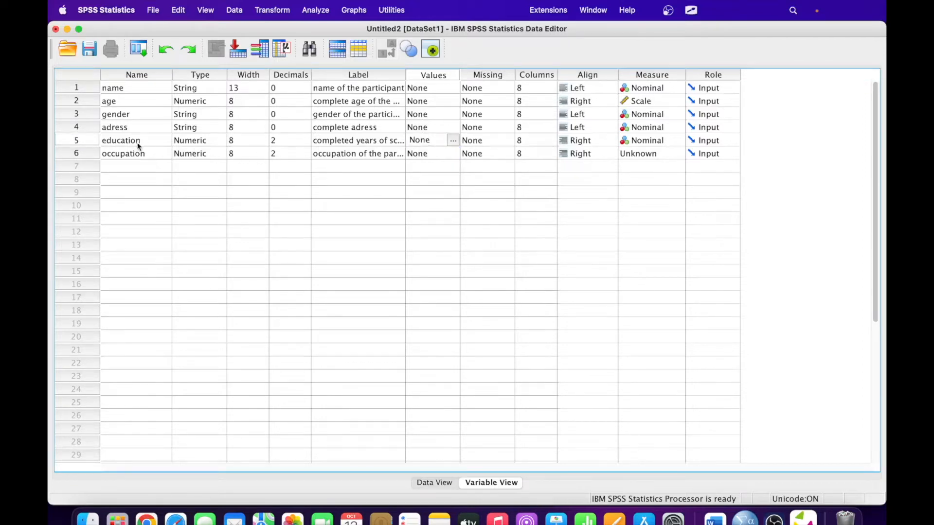
# - Add education value labels 1 = illiteare and 2 = Primary
pyautogui.click(452, 141)
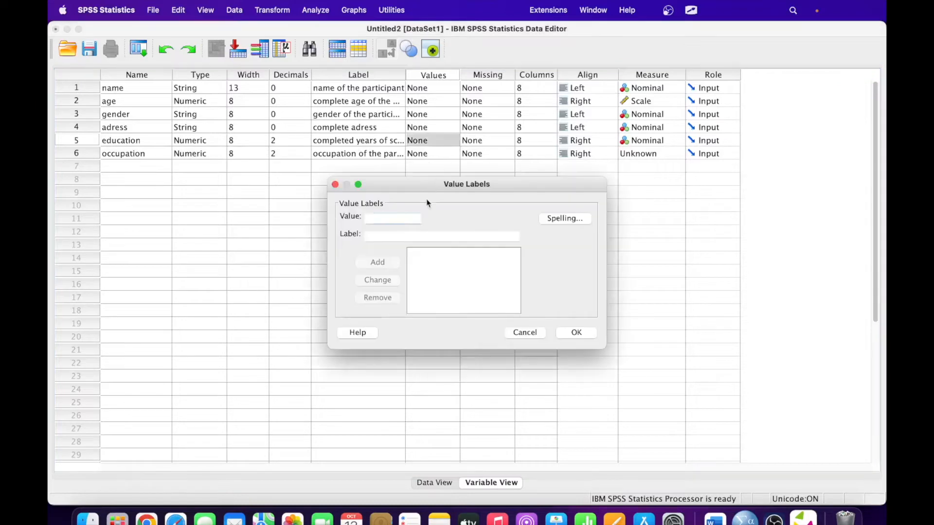
pyautogui.write('1')
pyautogui.click(389, 238)
pyautogui.write('illiteare')
pyautogui.click(378, 262)
pyautogui.write('2')
pyautogui.click(372, 235)
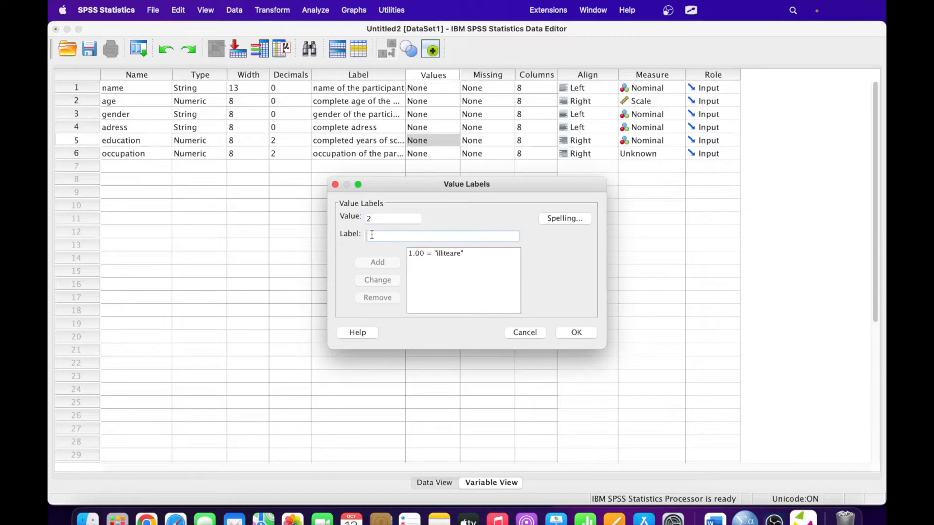
pyautogui.write('Primaru')
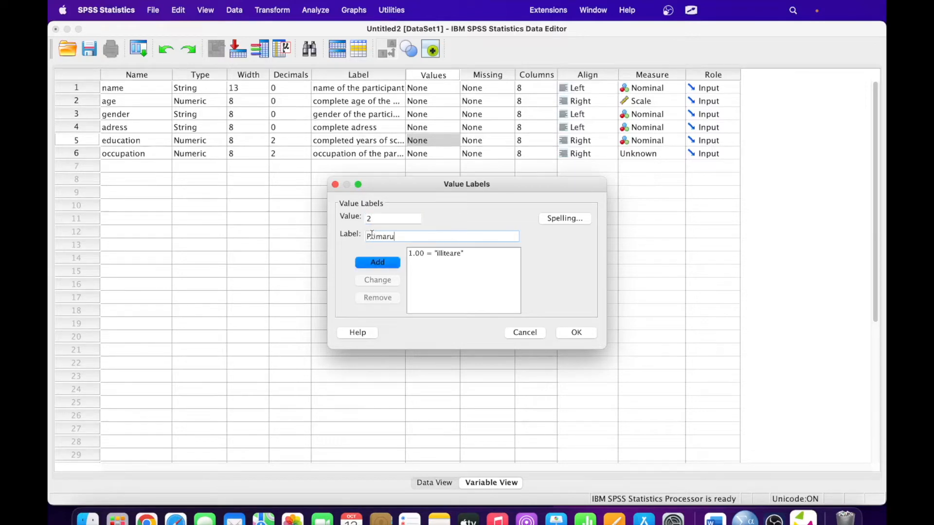
pyautogui.press('BackSpace')
pyautogui.write('y')
pyautogui.press('Tab')
pyautogui.click(372, 263)
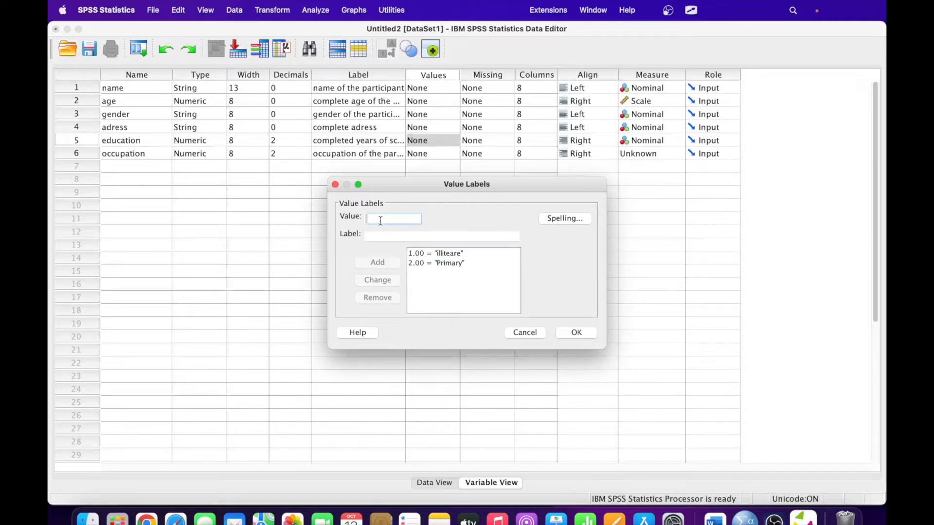
# - Add education labels 3 = Secondary, 4 = Higher seco and 5 = graduate
pyautogui.write('3')
pyautogui.click(382, 236)
pyautogui.write('Secon')
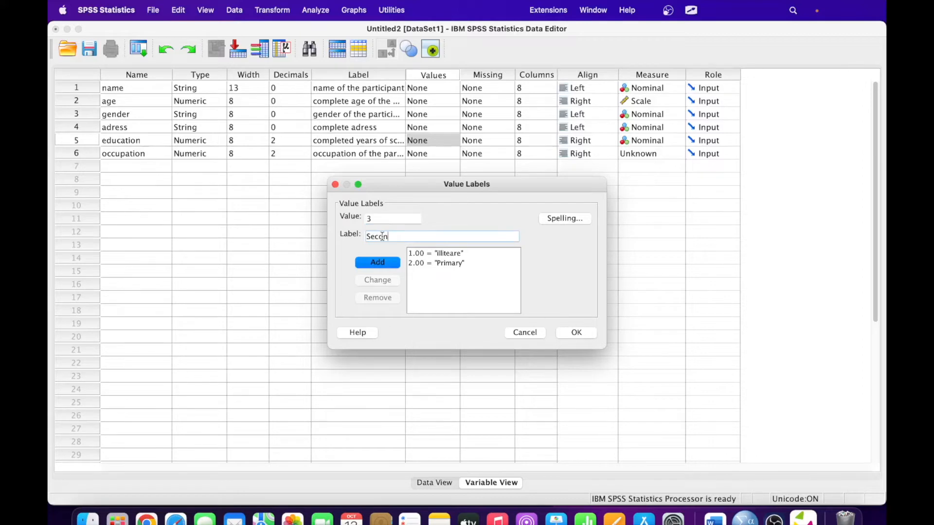
pyautogui.write('dary')
pyautogui.click(385, 263)
pyautogui.write('4')
pyautogui.click(381, 237)
pyautogui.write('Higher seco')
pyautogui.click(383, 261)
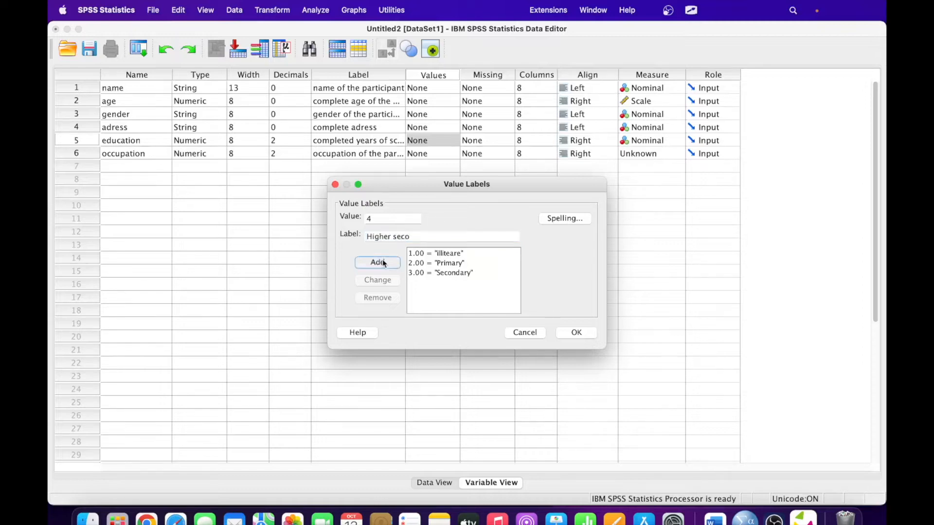
pyautogui.write('5')
pyautogui.click(382, 235)
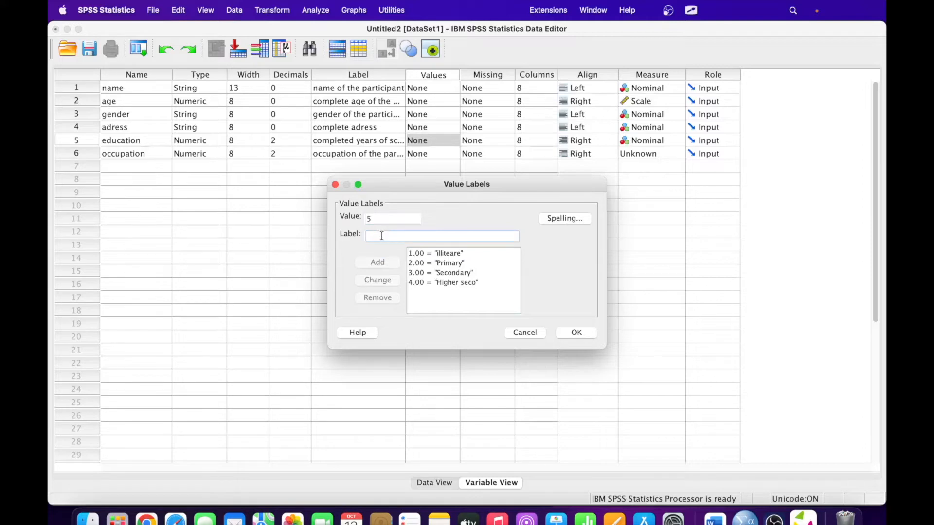
pyautogui.write('graduate')
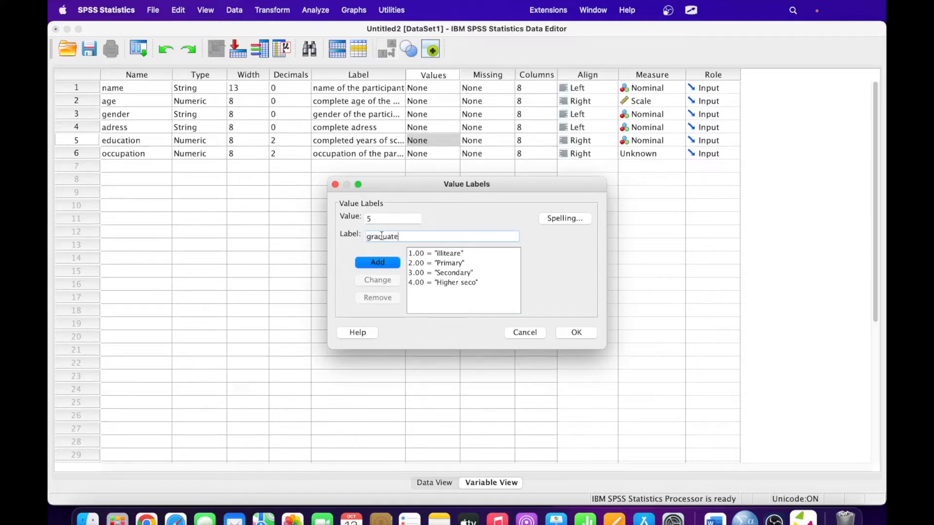
pyautogui.click(382, 264)
# - Add 6 = Graduate and above and confirm education's value labels
pyautogui.write('6')
pyautogui.click(377, 238)
pyautogui.write('Graduate and above')
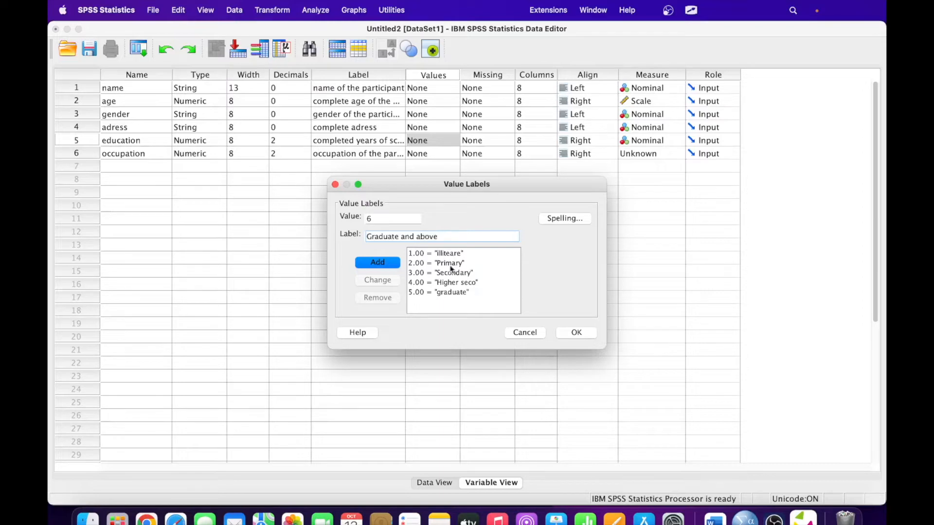
pyautogui.click(386, 262)
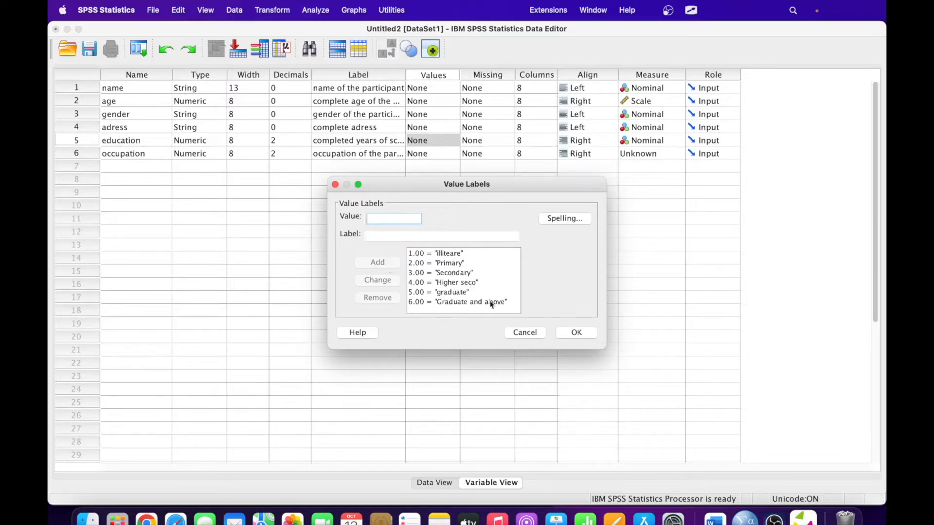
pyautogui.click(572, 331)
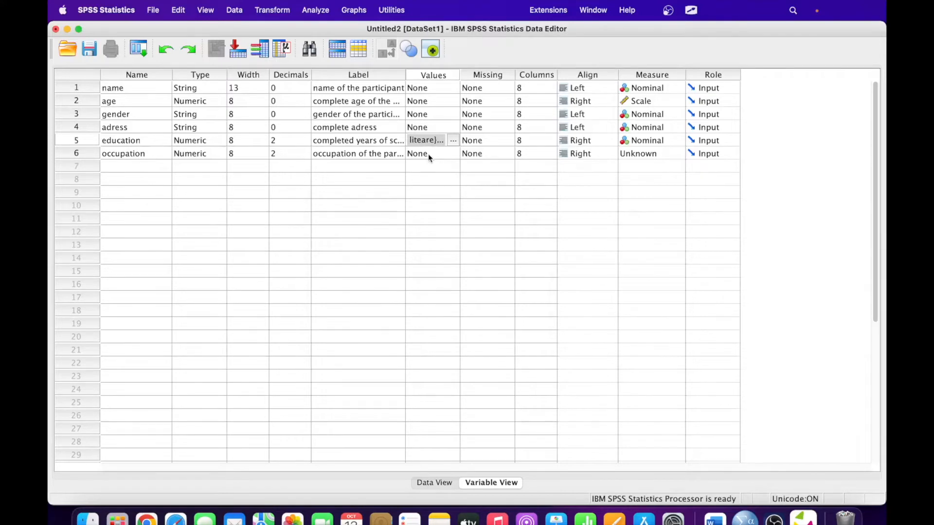
pyautogui.click(430, 153)
# - Label occupation code 1, changing 'not working' to 'Un employed'
pyautogui.click(452, 153)
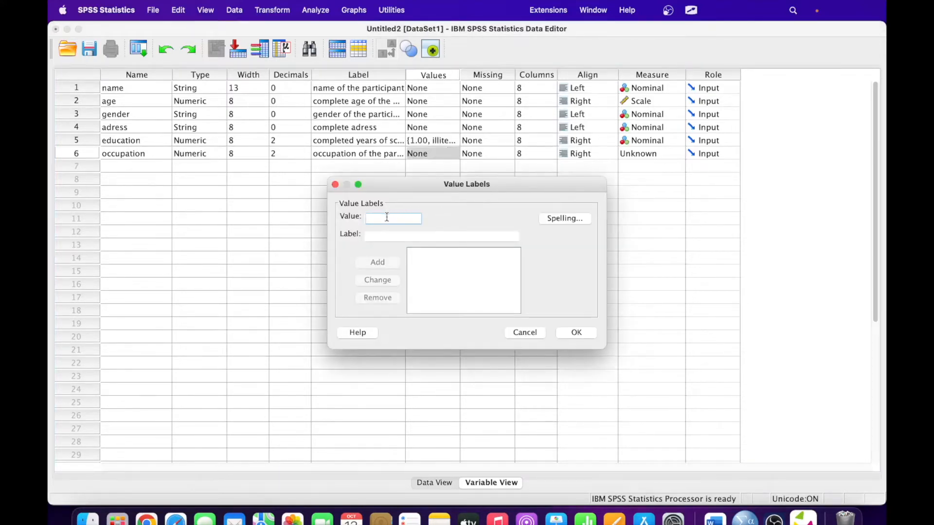
pyautogui.write('1')
pyautogui.click(386, 235)
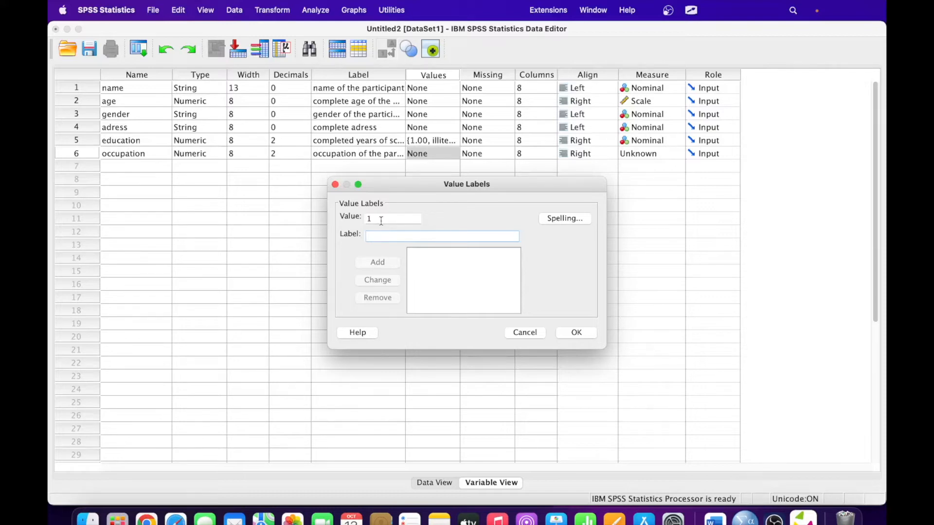
pyautogui.click(381, 221)
pyautogui.click(380, 238)
pyautogui.write('not working')
pyautogui.click(377, 262)
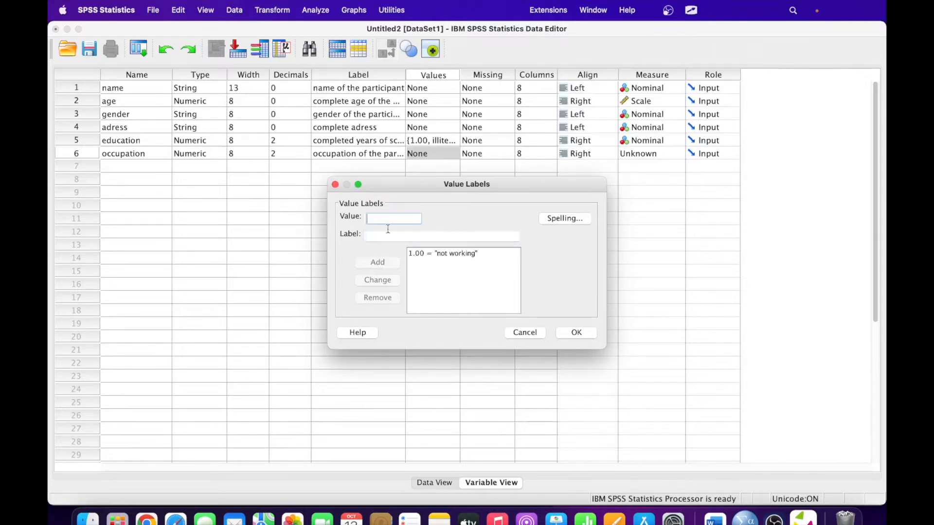
pyautogui.click(447, 255)
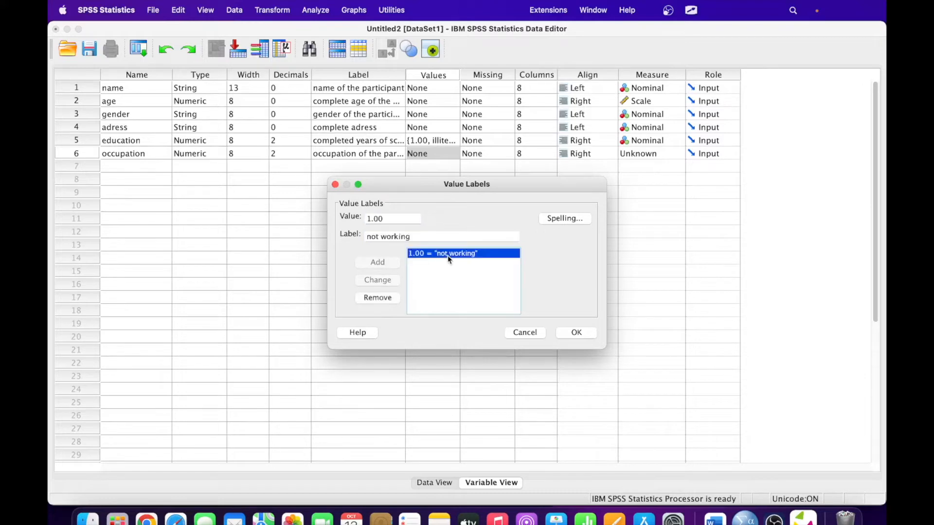
pyautogui.click(418, 238)
pyautogui.press('BackSpace')
pyautogui.press('BackSpace')
pyautogui.press('BackSpace')
pyautogui.press('BackSpace')
pyautogui.press('BackSpace')
pyautogui.press('BackSpace')
pyautogui.press('BackSpace')
pyautogui.press('BackSpace')
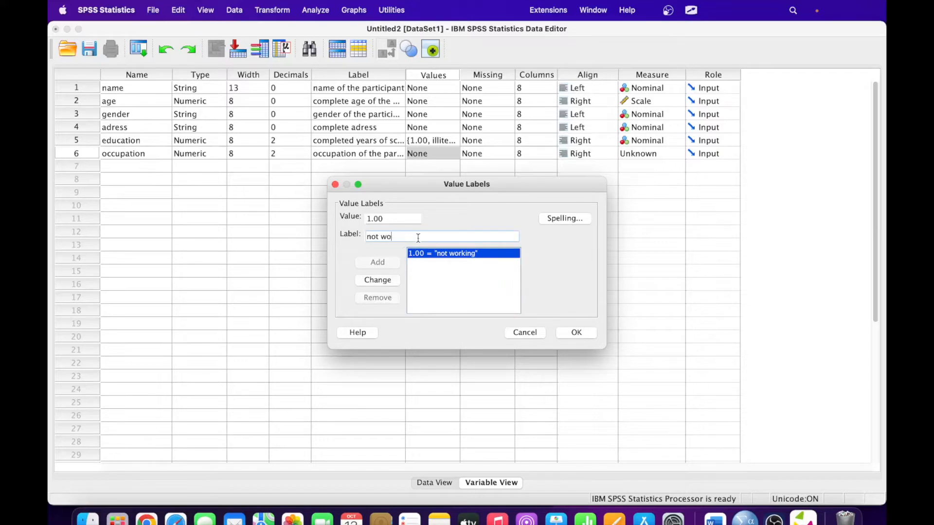
pyautogui.press('BackSpace')
pyautogui.press('BackSpace')
pyautogui.press('BackSpace')
pyautogui.write('Un employed')
pyautogui.click(388, 279)
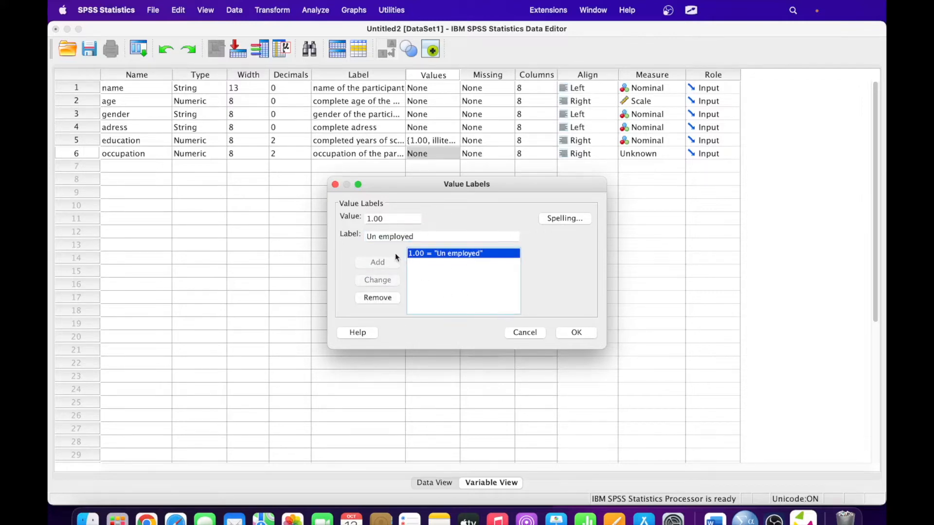
# - Add occupation label 2 = Self-employed
pyautogui.moveTo(428, 237); pyautogui.dragTo(368, 237)
pyautogui.press('BackSpace')
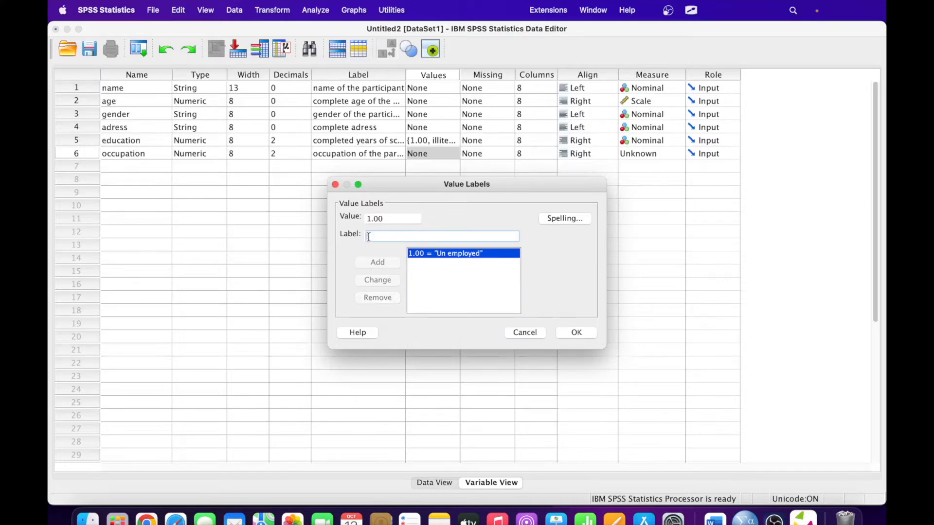
pyautogui.moveTo(389, 218); pyautogui.dragTo(367, 218)
pyautogui.write('2')
pyautogui.click(372, 237)
pyautogui.write('Self')
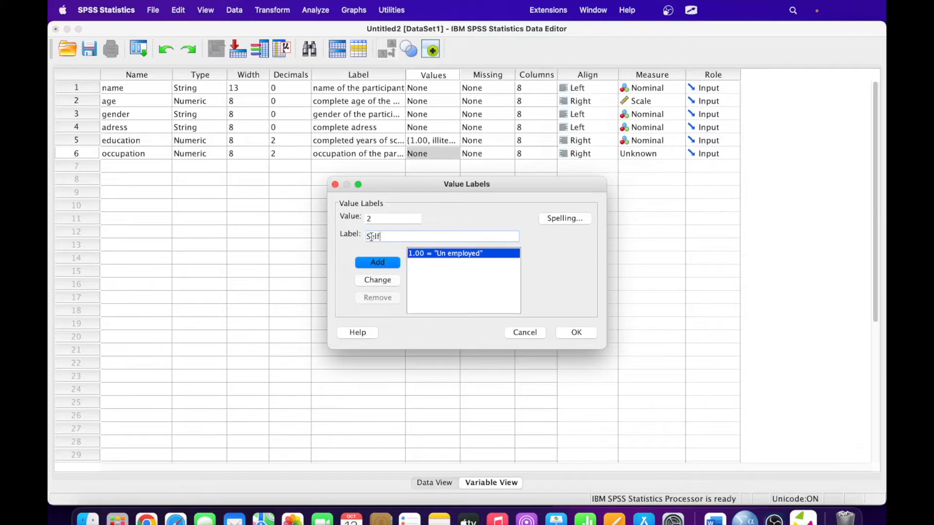
pyautogui.write('-employed')
pyautogui.click(380, 264)
# - Add 3 = laborer and 4 = professional, then confirm occupation's value labels
pyautogui.write('3')
pyautogui.click(384, 237)
pyautogui.write('labo')
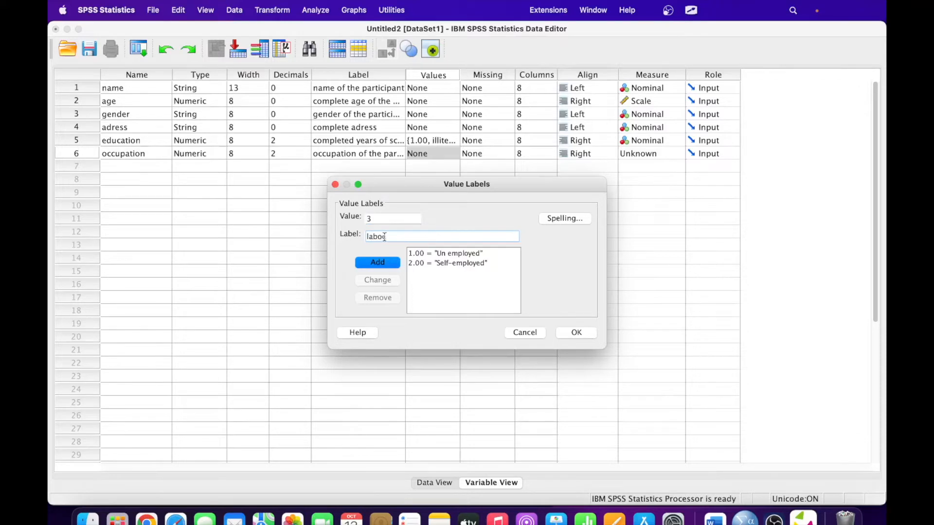
pyautogui.press('BackSpace')
pyautogui.write('rer')
pyautogui.click(392, 262)
pyautogui.write('4')
pyautogui.click(384, 237)
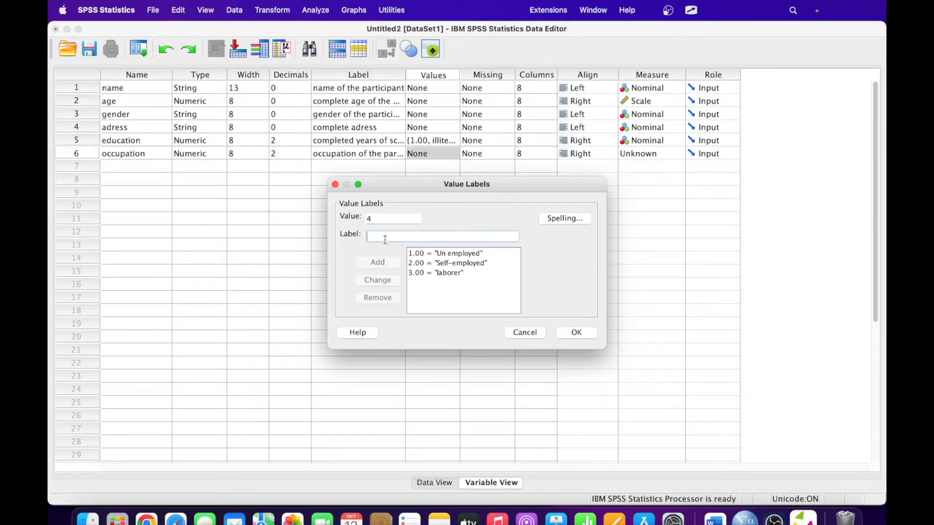
pyautogui.write('profes')
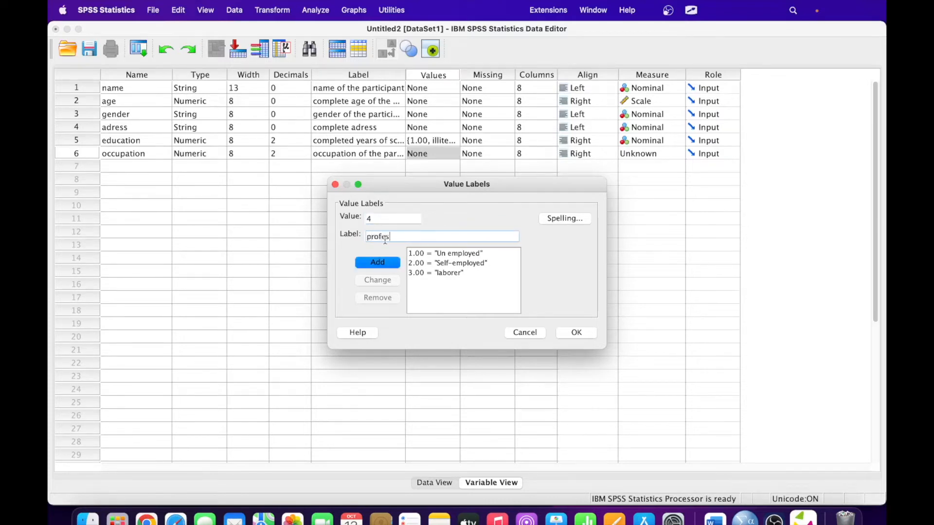
pyautogui.write('sional')
pyautogui.click(381, 263)
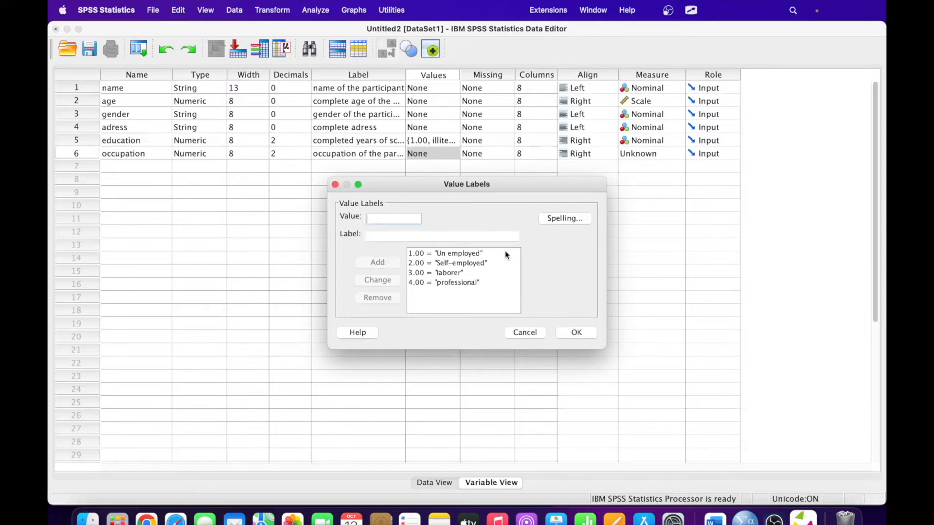
pyautogui.click(575, 332)
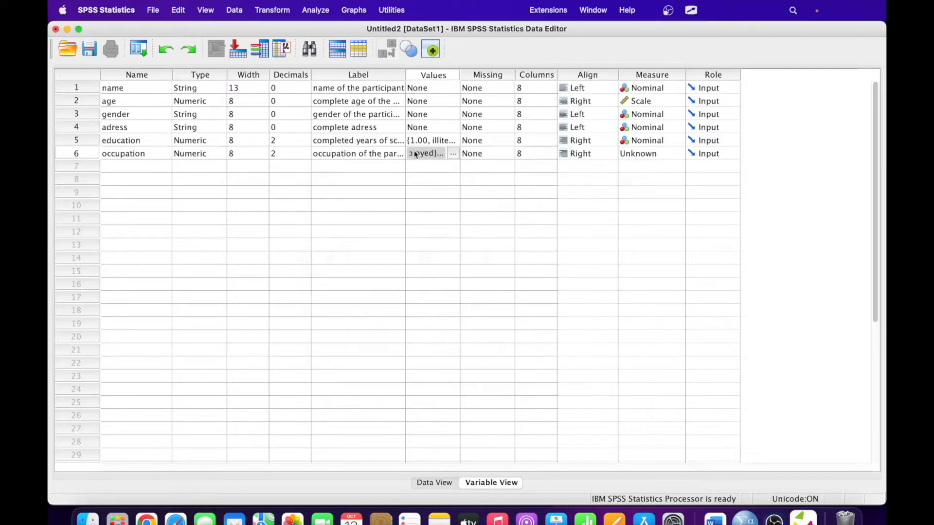
# - Name the new row 7 variable income
pyautogui.click(144, 169)
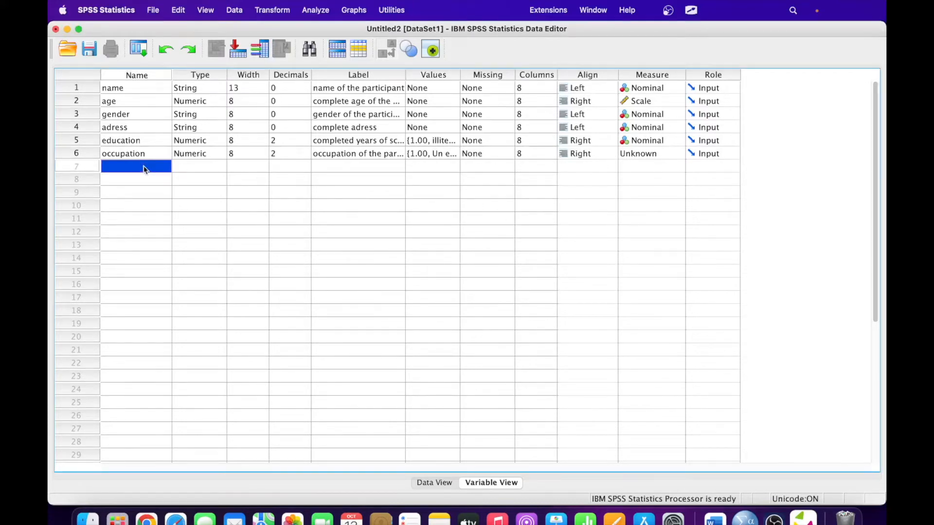
pyautogui.write('income')
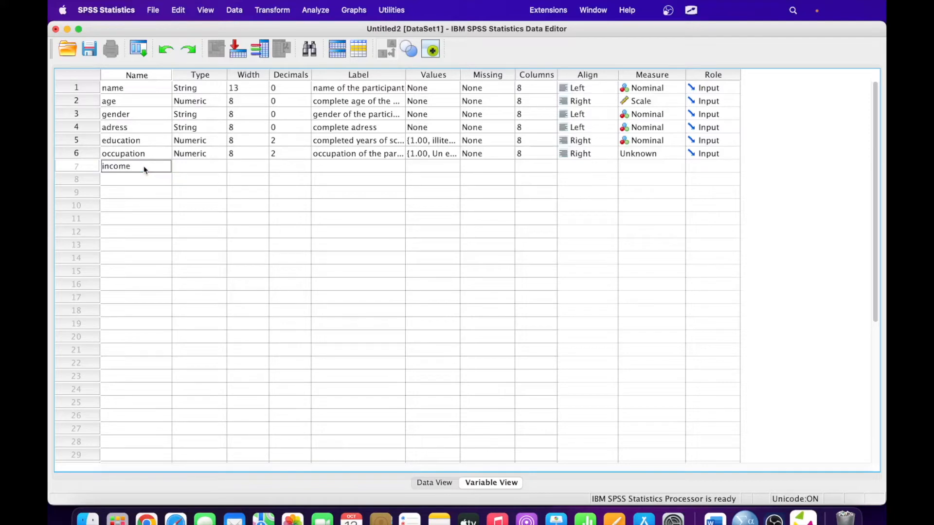
pyautogui.click(174, 164)
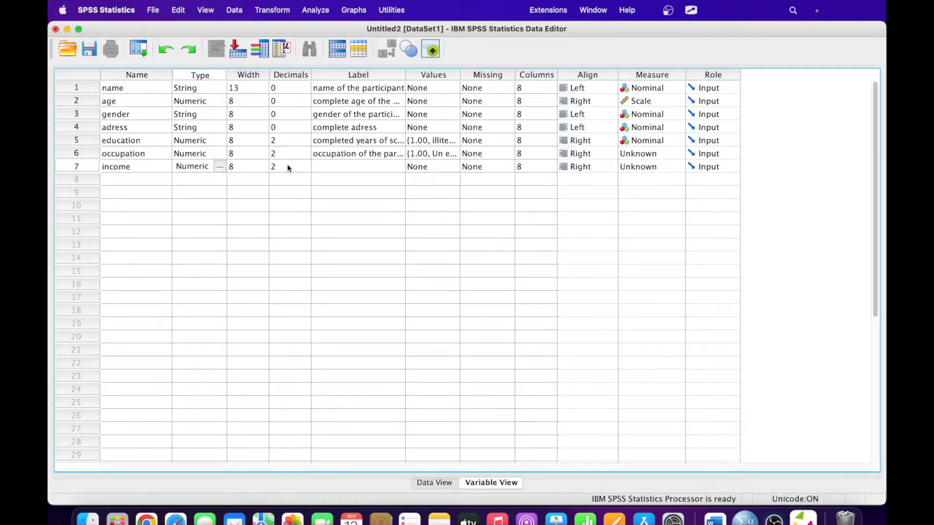
# - Label income 'monthly per capita income'
pyautogui.click(371, 168)
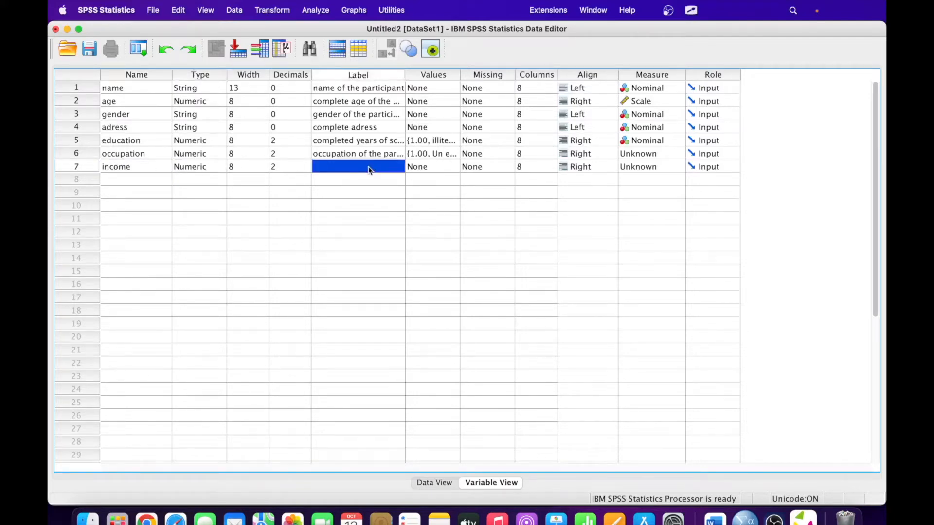
pyautogui.write('per')
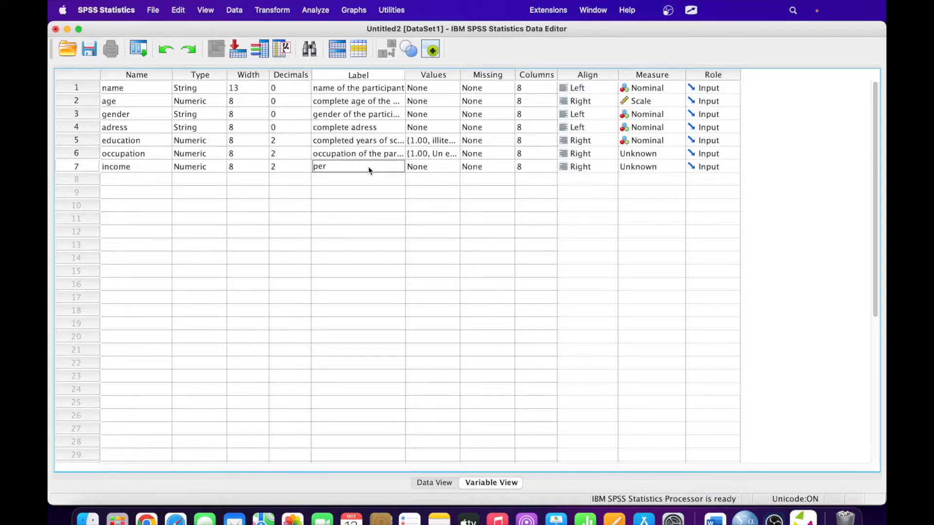
pyautogui.press('BackSpace')
pyautogui.press('BackSpace')
pyautogui.press('BackSpace')
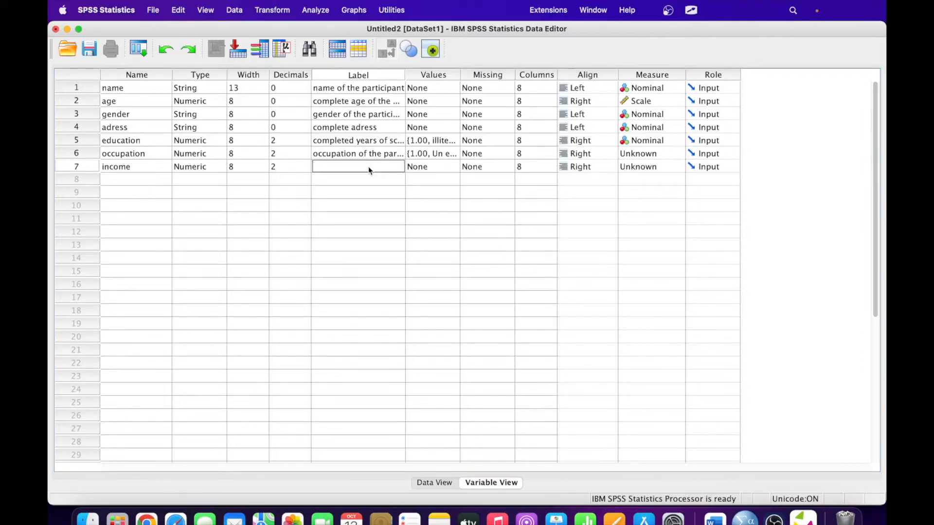
pyautogui.write('per capita income')
pyautogui.click(316, 167)
pyautogui.write('monthly')
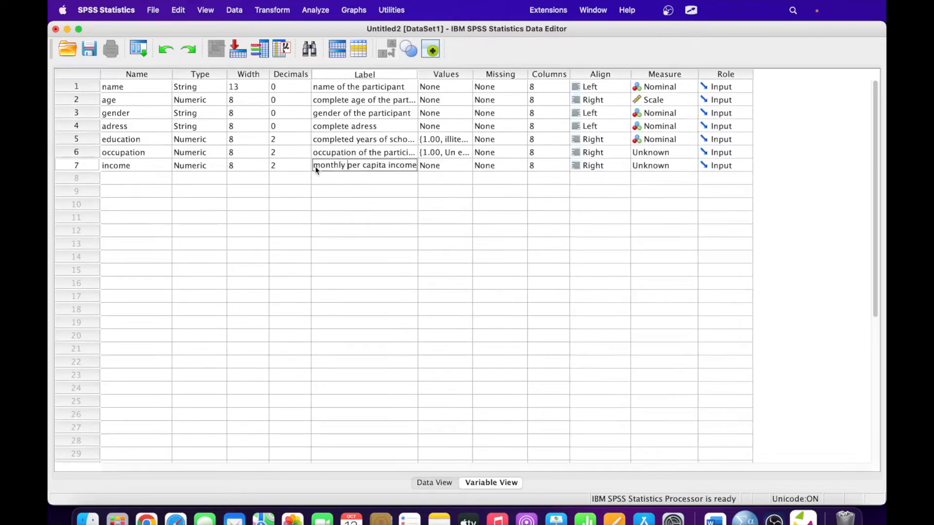
pyautogui.click(445, 167)
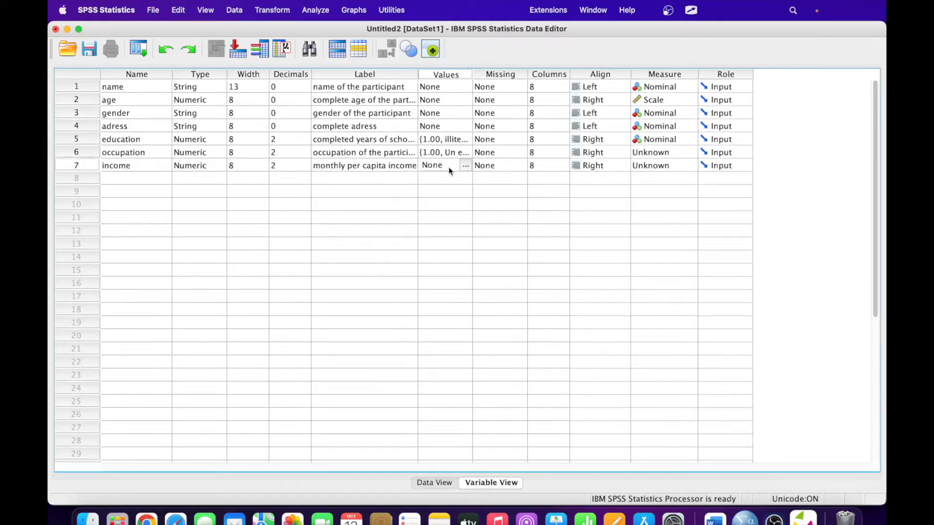
# - Set occupation's measure to Nominal and income's measure to Scale
pyautogui.click(669, 153)
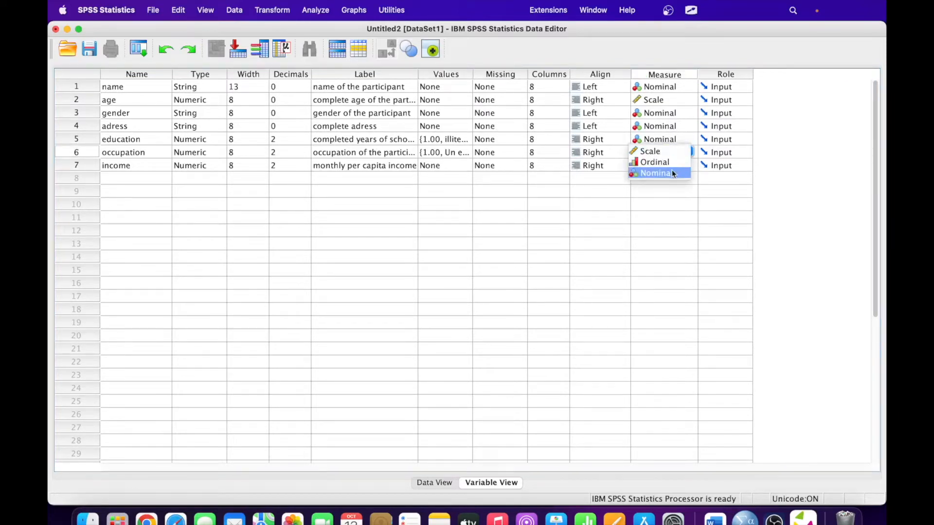
pyautogui.click(672, 172)
pyautogui.click(670, 164)
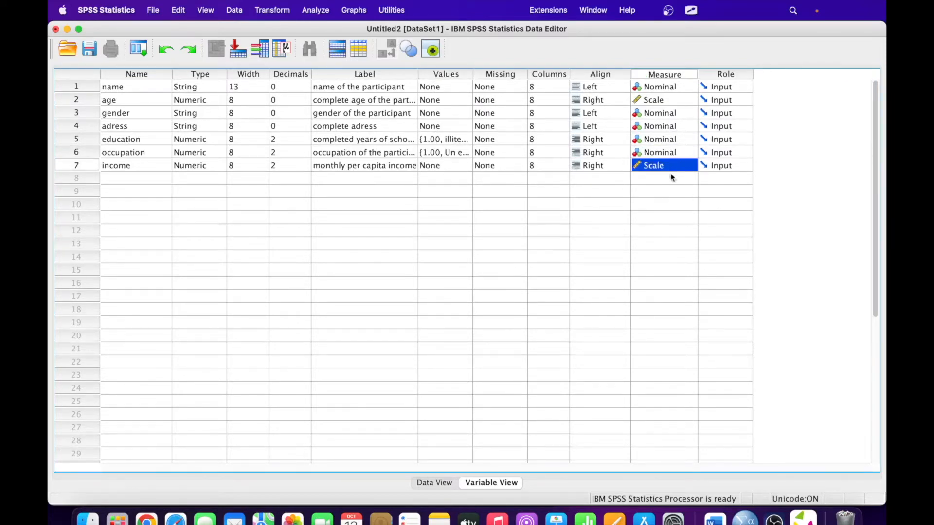
pyautogui.click(670, 168)
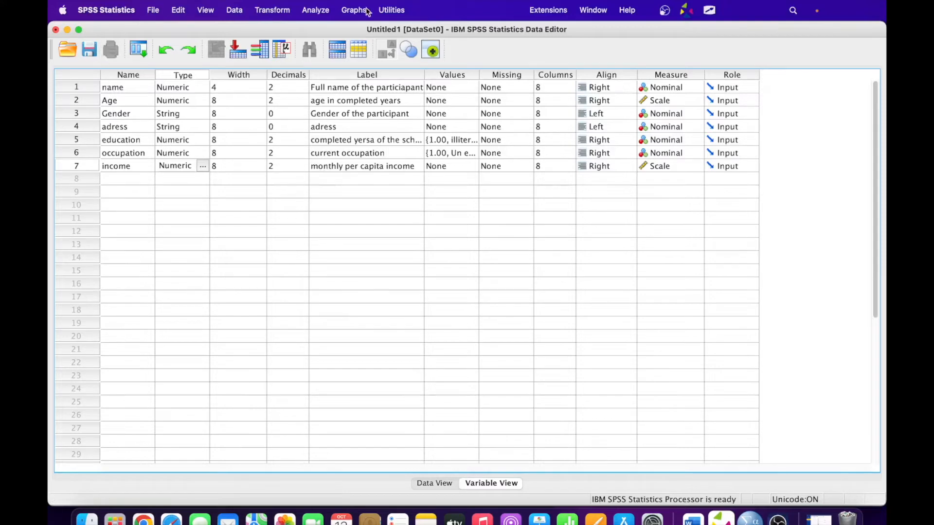
# - Save the dataset as practice_data_uhtc.sav in the PG folder under Documents
pyautogui.click(89, 51)
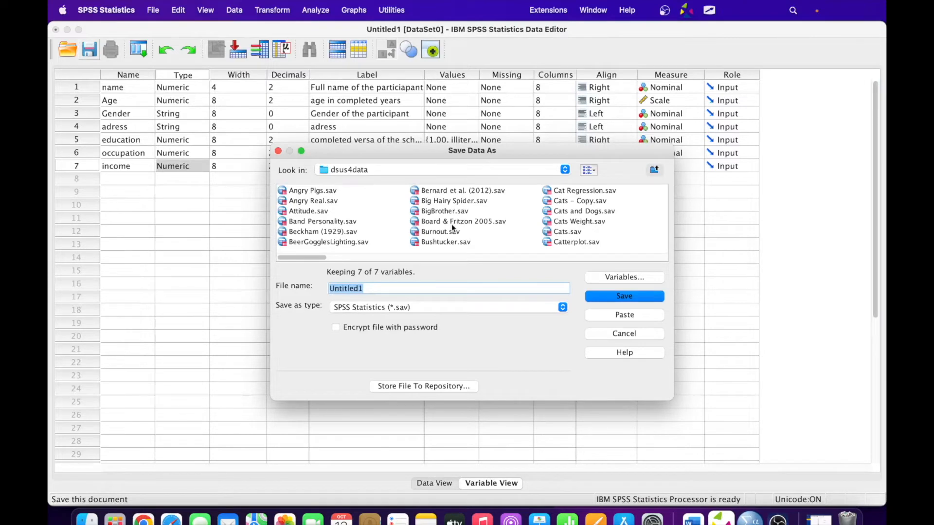
pyautogui.click(485, 171)
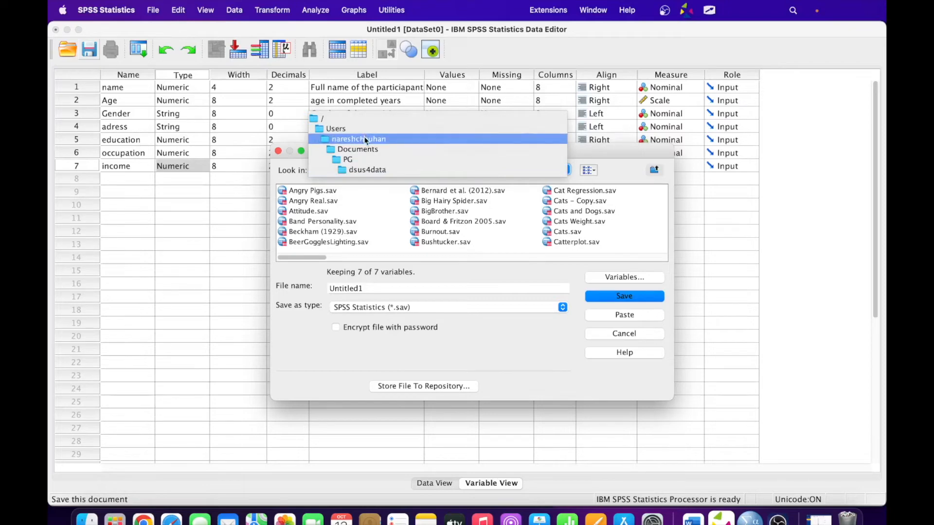
pyautogui.click(367, 150)
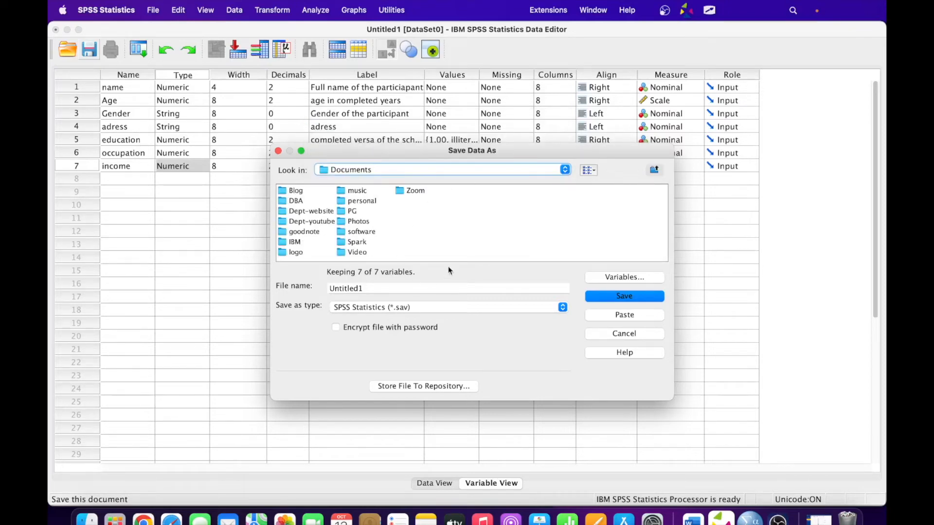
pyautogui.click(344, 213)
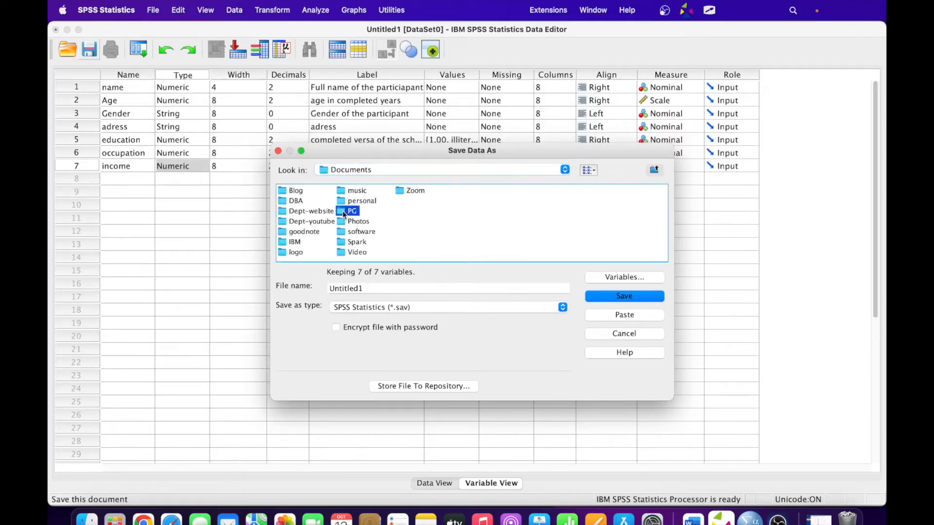
pyautogui.moveTo(365, 289); pyautogui.dragTo(329, 288)
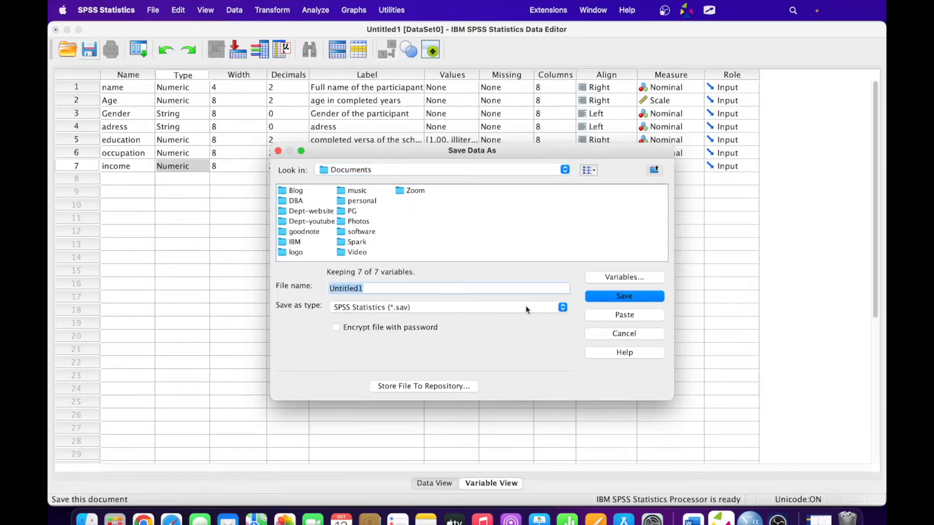
pyautogui.write('practice_data_uhtc')
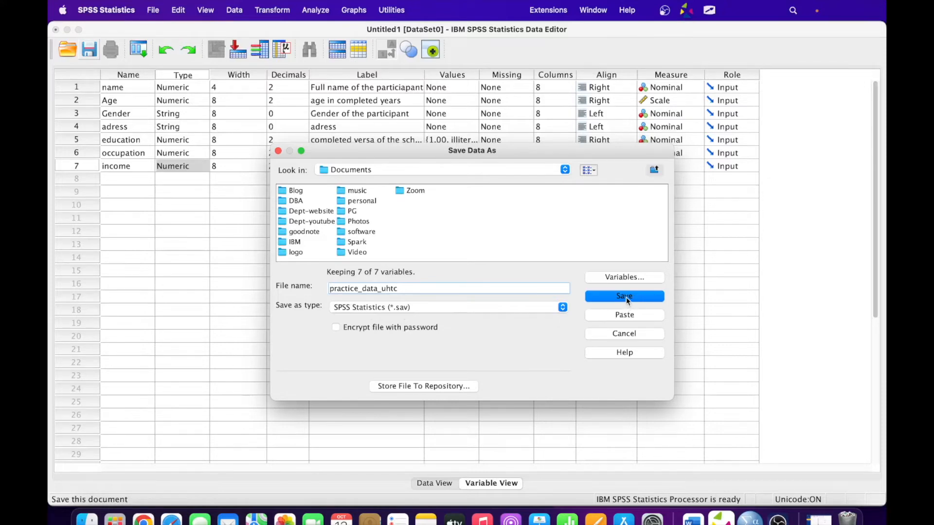
pyautogui.hotkey('alt', 'Tab')
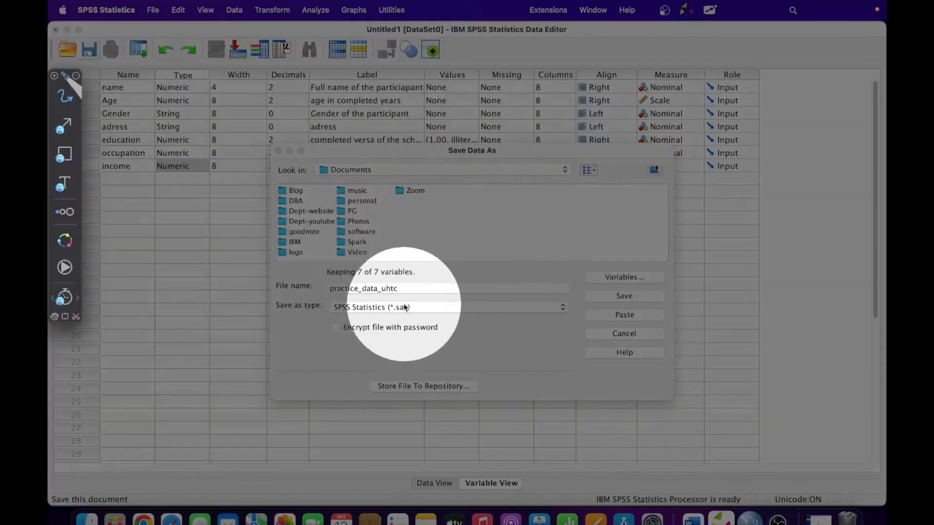
pyautogui.press('f')
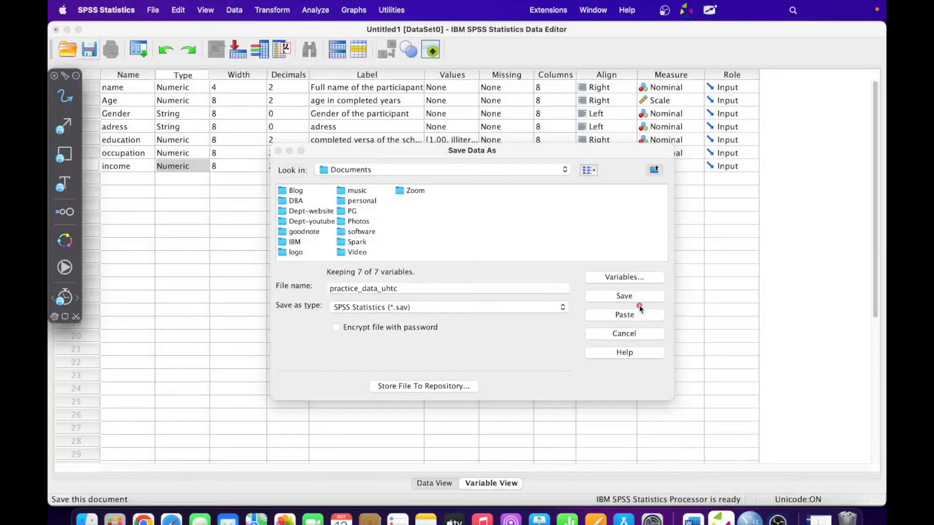
pyautogui.press('Escape')
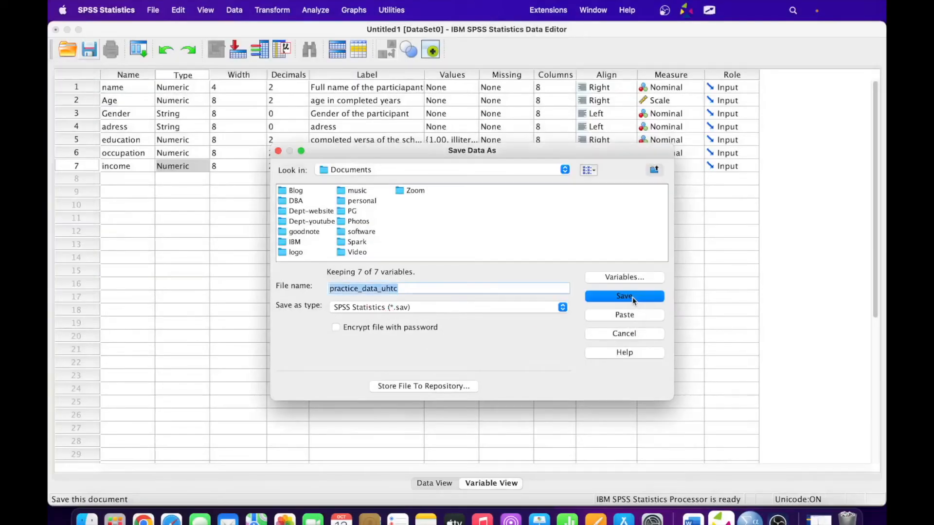
pyautogui.click(628, 296)
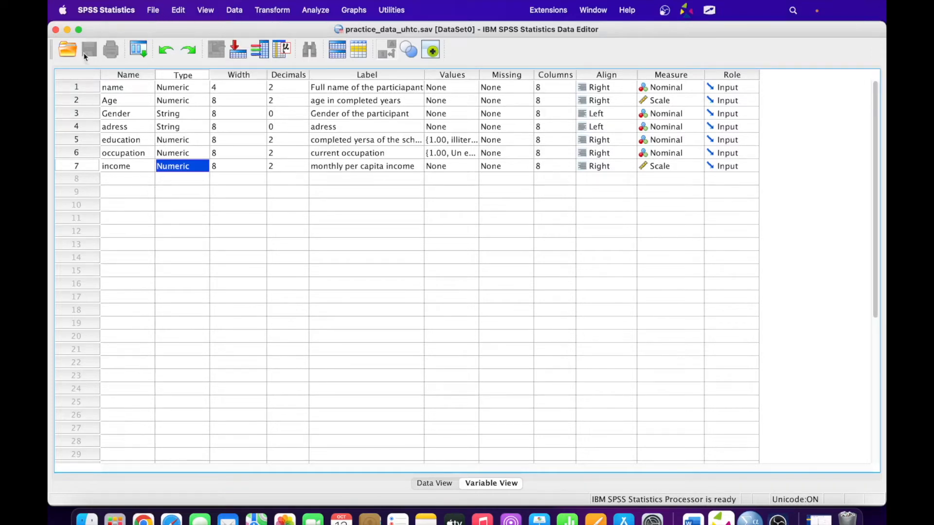
# - Type the first participant's full name into row 1's name cell, then return to Variable View
pyautogui.click(433, 483)
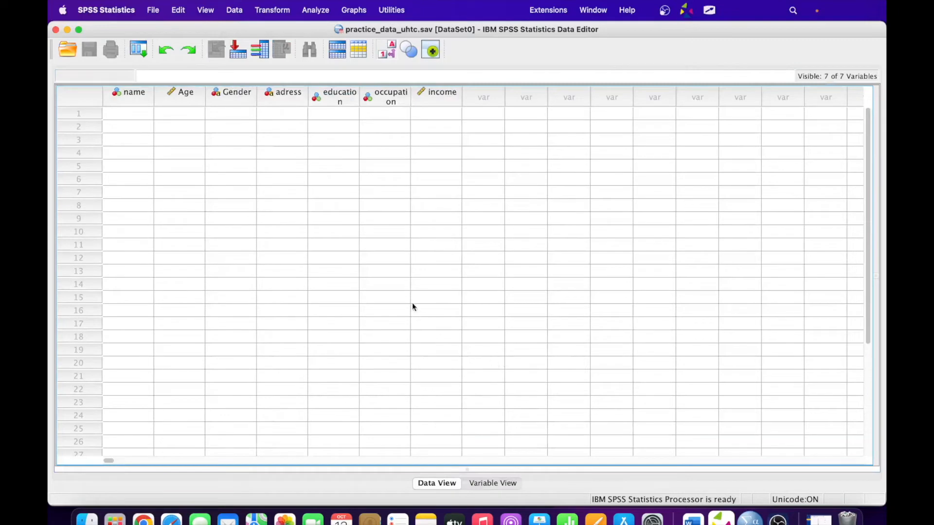
pyautogui.click(493, 483)
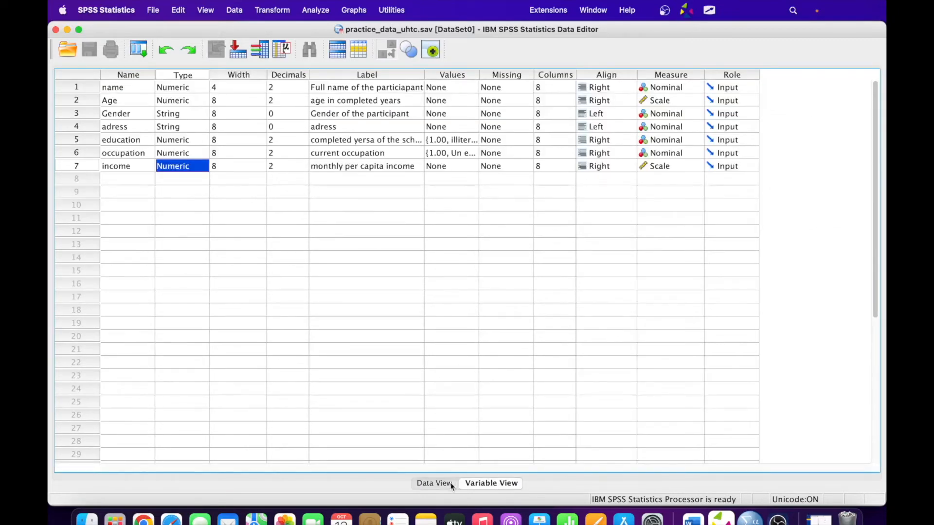
pyautogui.click(435, 484)
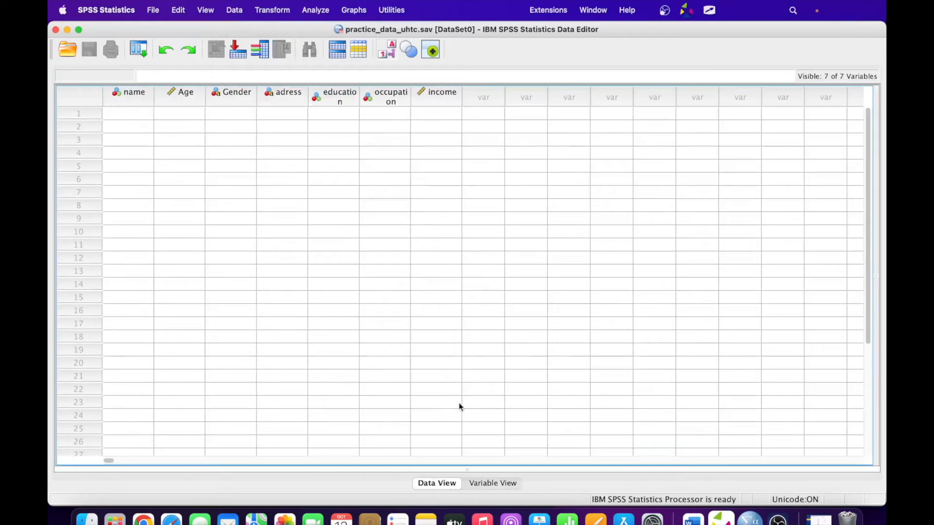
pyautogui.click(128, 114)
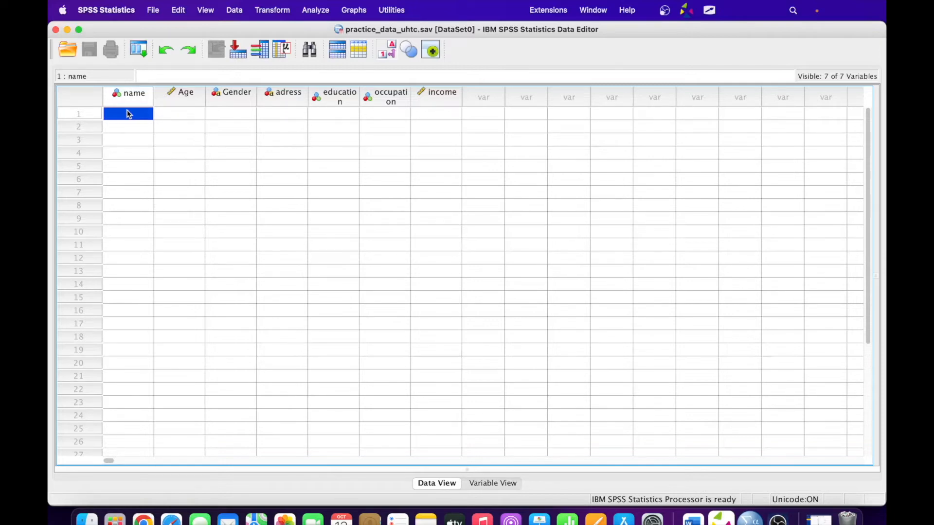
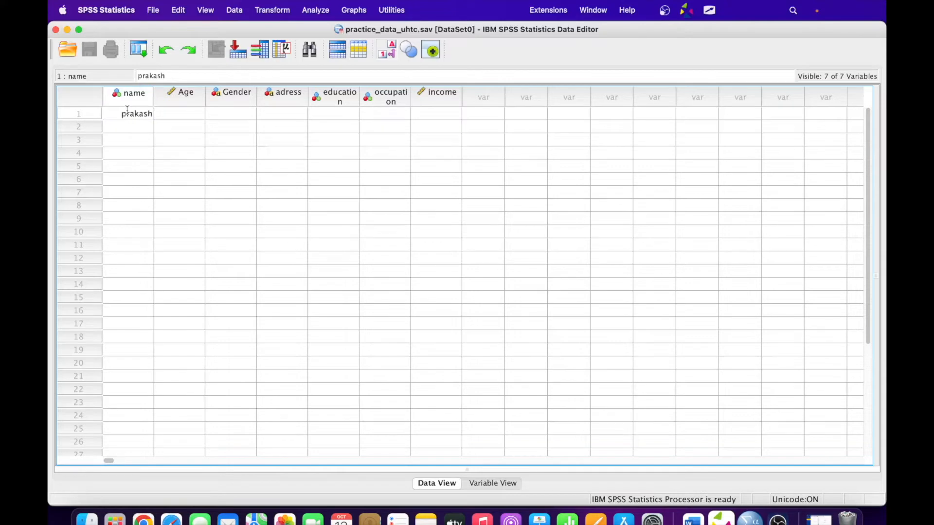
pyautogui.press('Tab')
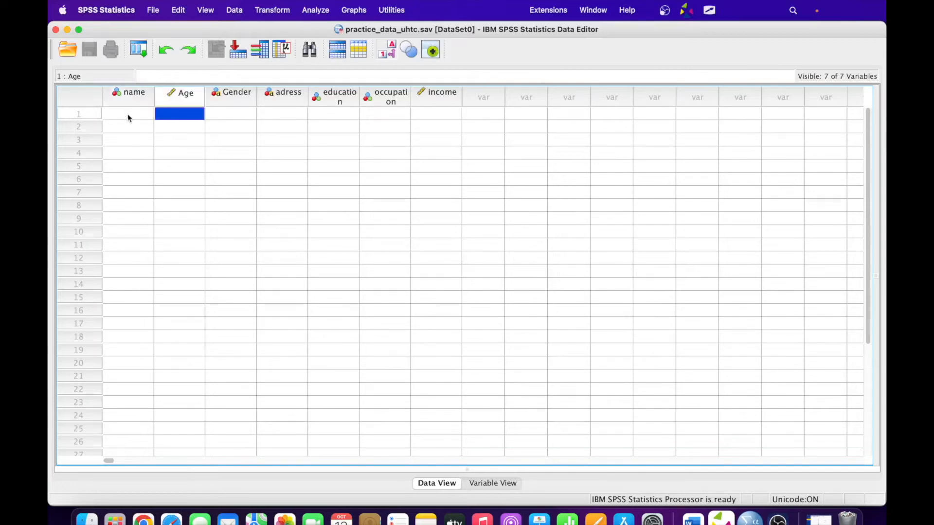
pyautogui.click(127, 115)
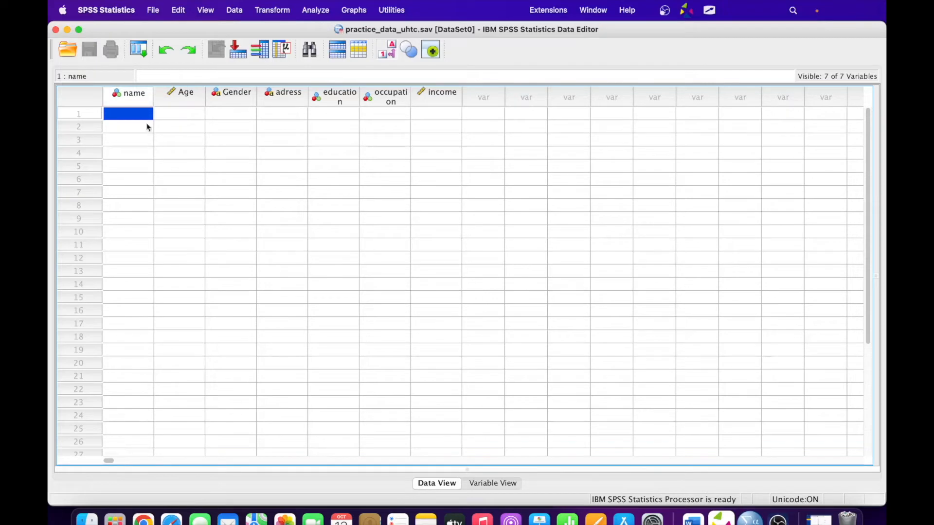
pyautogui.click(485, 483)
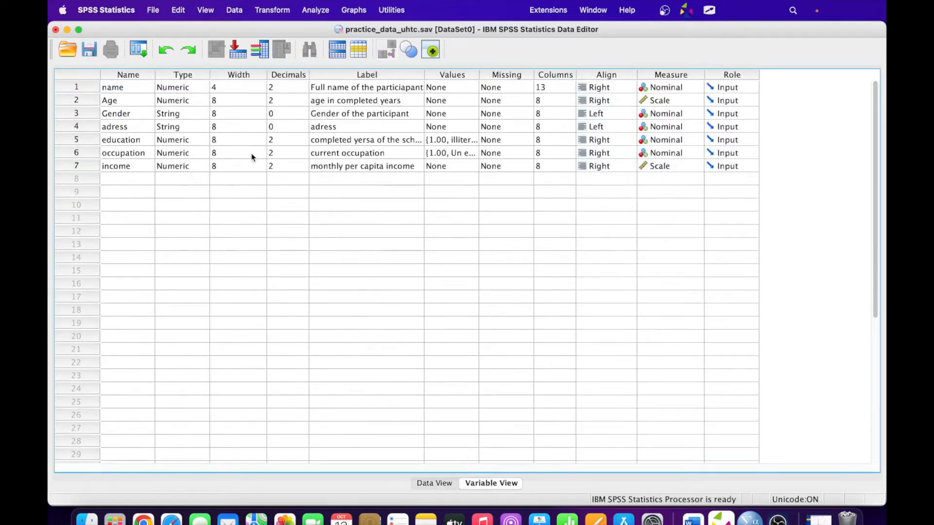
# - Change the name variable's type to String
pyautogui.click(191, 86)
pyautogui.click(203, 87)
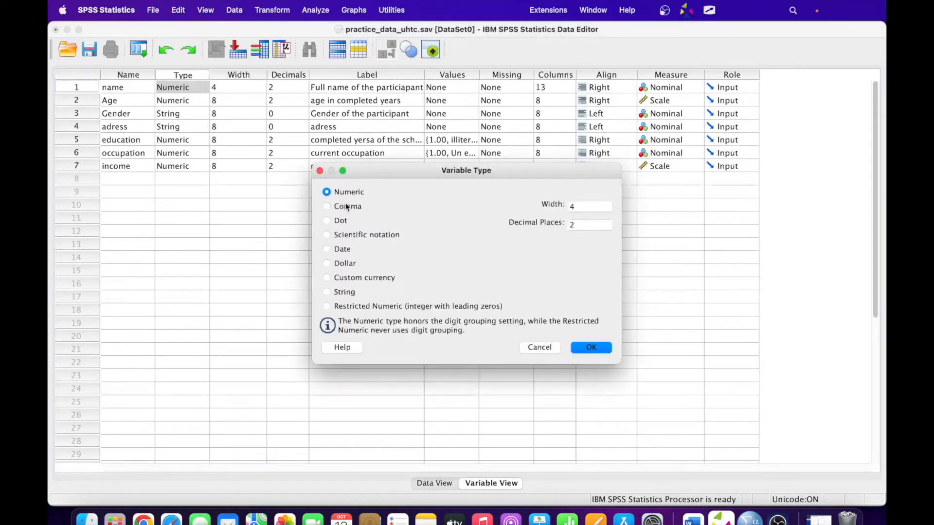
pyautogui.click(343, 291)
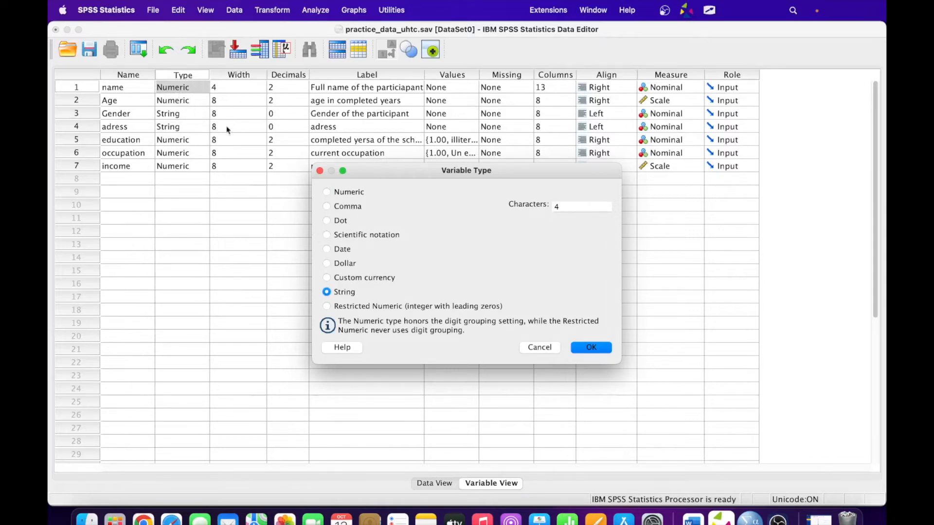
pyautogui.click(591, 348)
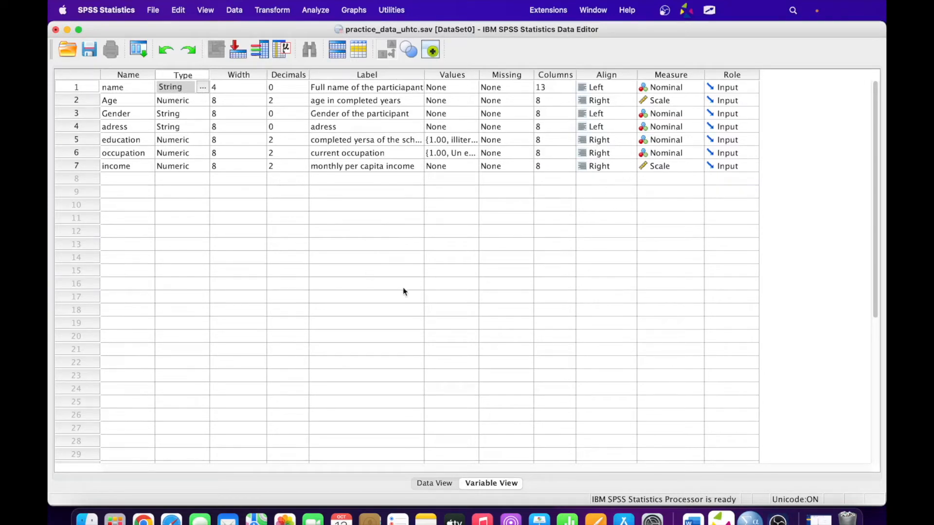
# - Start typing the first participant's name into row 1's name cell in Data View
pyautogui.click(433, 482)
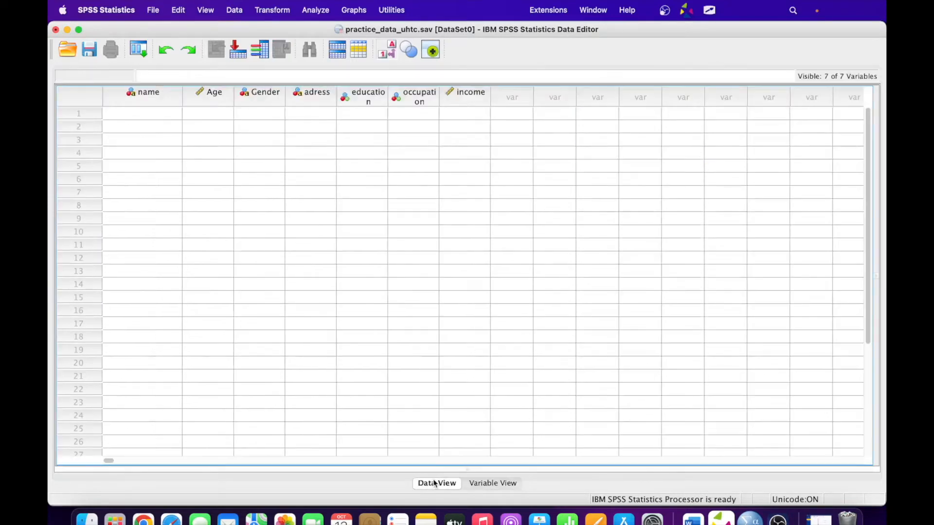
pyautogui.click(164, 115)
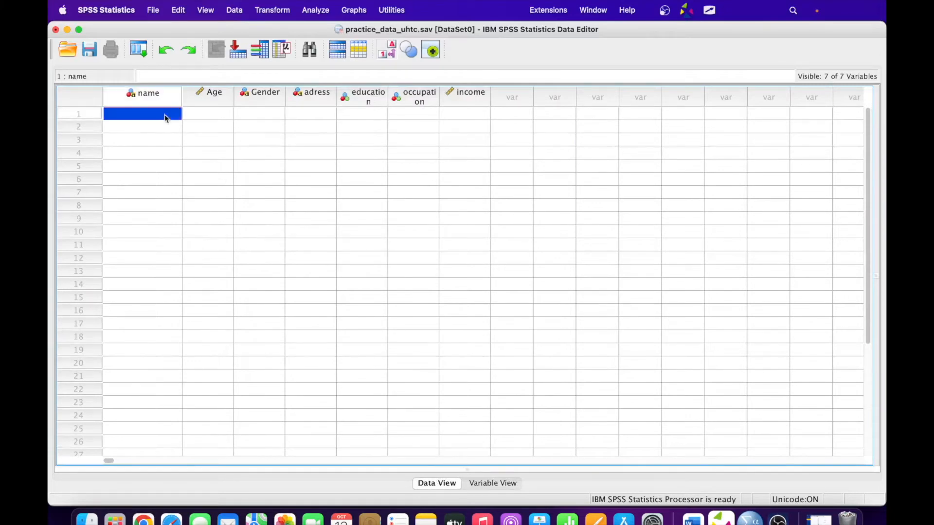
pyautogui.write('Prak')
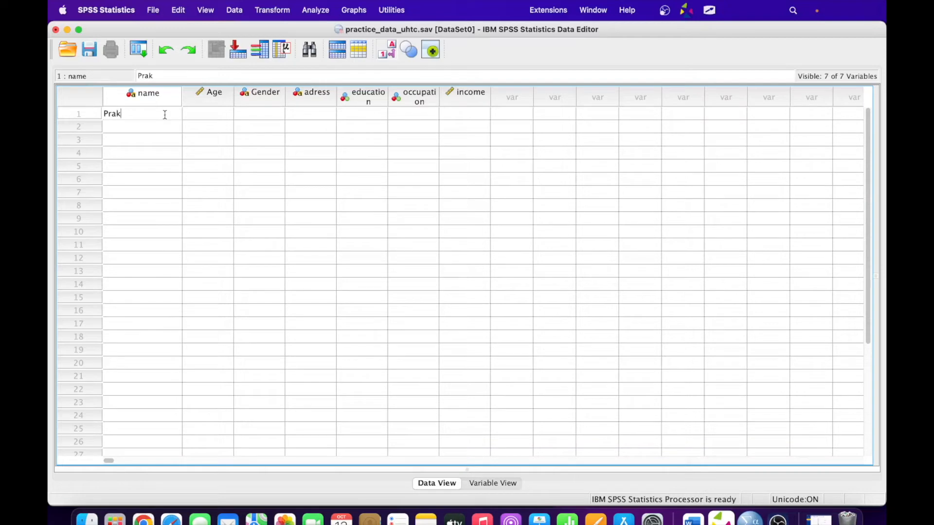
# - Remove the last letter from the name entered in row 1
pyautogui.press('Tab')
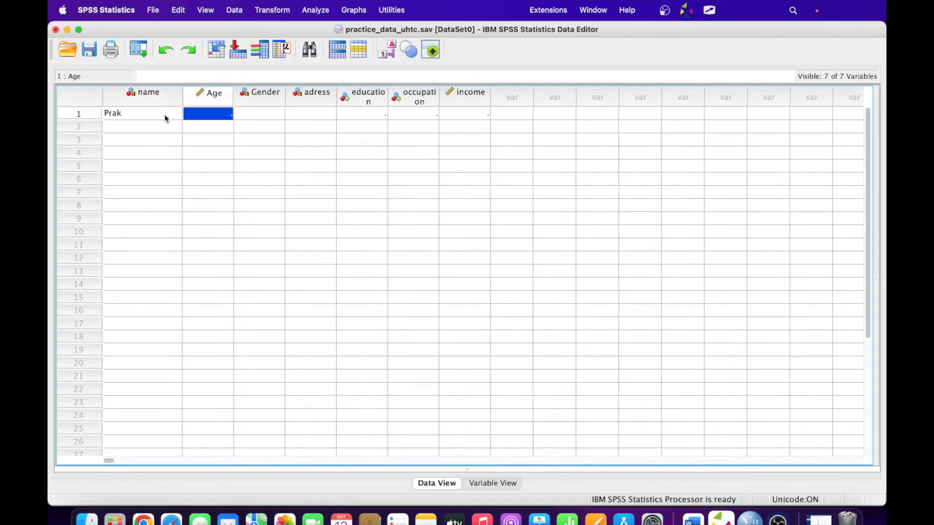
pyautogui.click(141, 111)
pyautogui.click(141, 113)
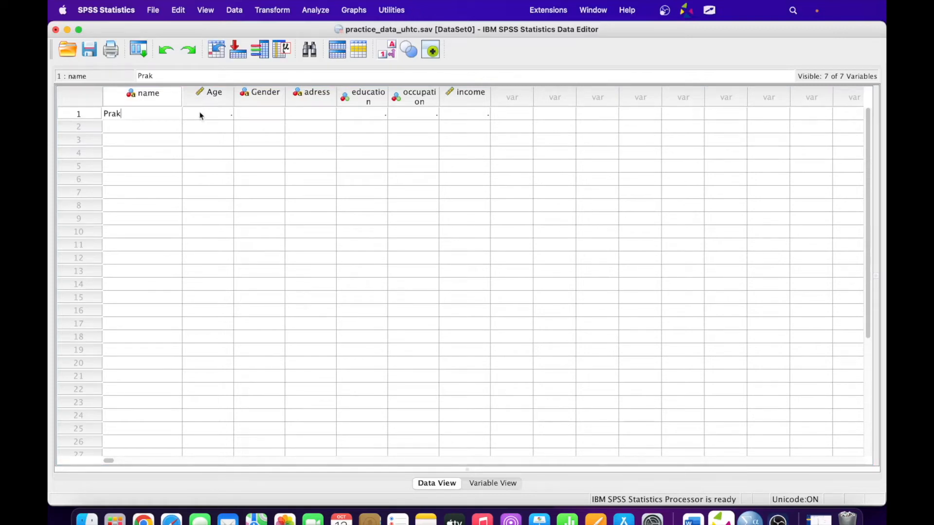
pyautogui.click(475, 483)
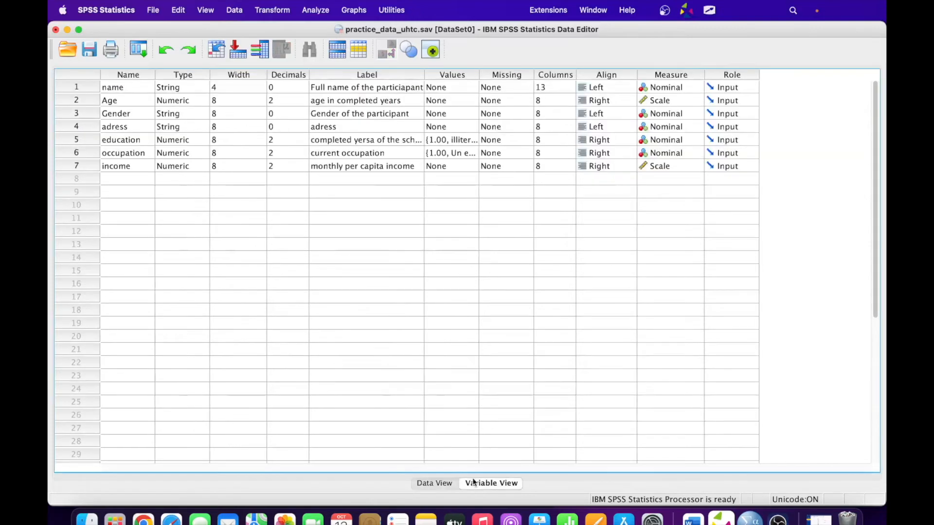
pyautogui.click(228, 86)
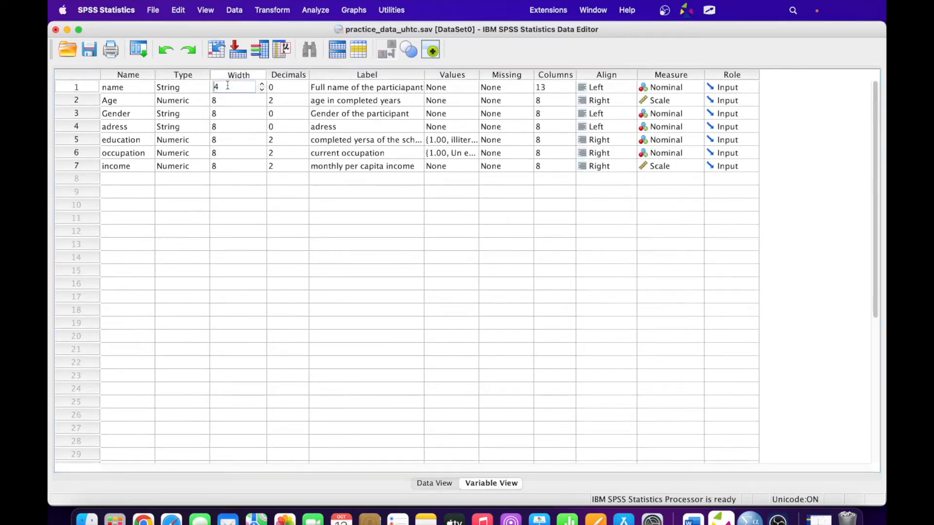
pyautogui.click(442, 483)
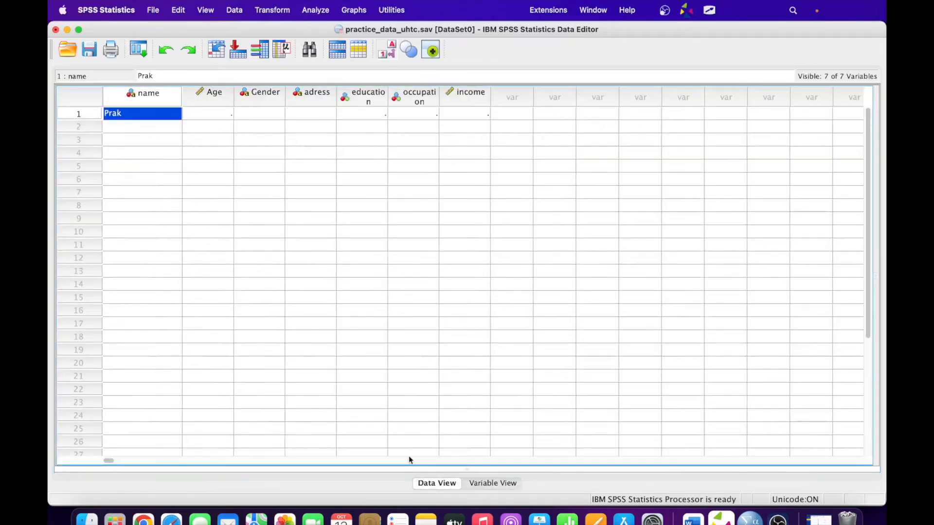
pyautogui.doubleClick(132, 113)
pyautogui.press('BackSpace')
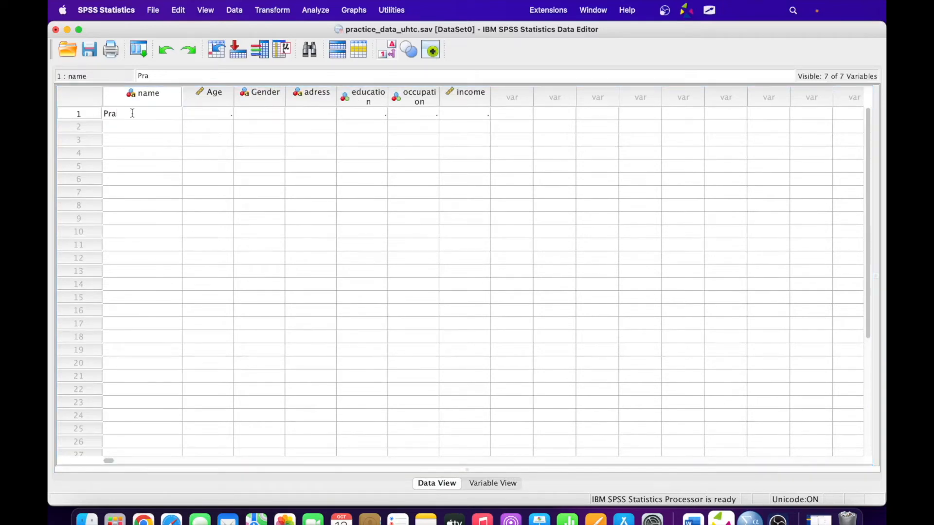
pyautogui.press('Tab')
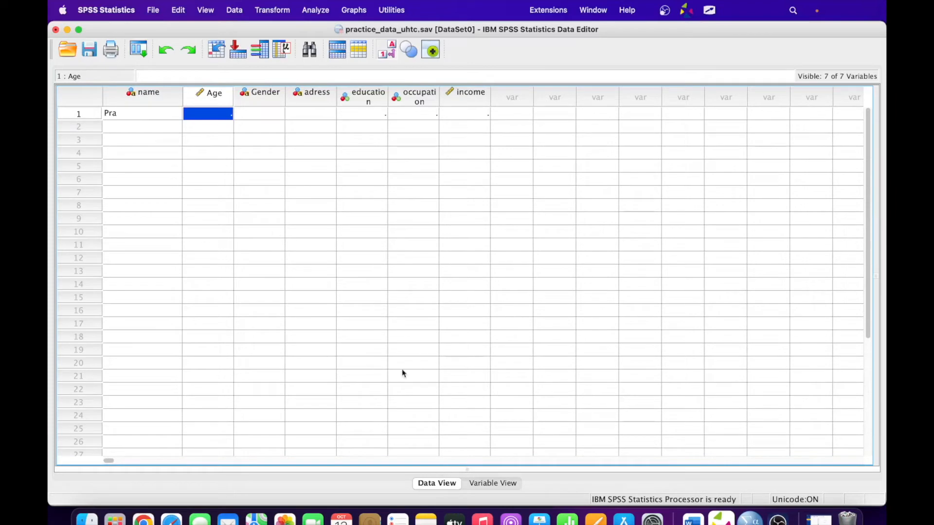
# - Change the name variable's width from 4 to 20
pyautogui.click(504, 484)
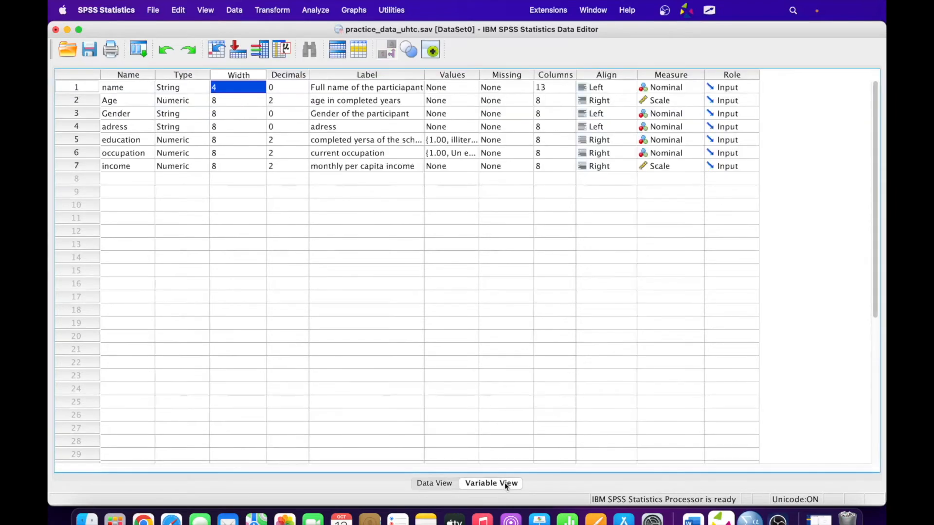
pyautogui.click(225, 88)
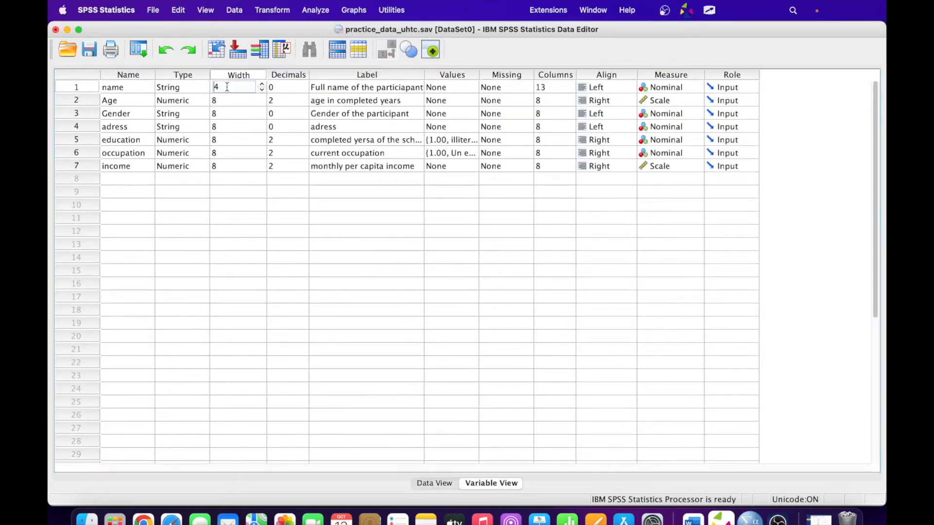
pyautogui.doubleClick(228, 87)
pyautogui.write('1')
pyautogui.press('BackSpace')
pyautogui.write('20')
pyautogui.press('Tab')
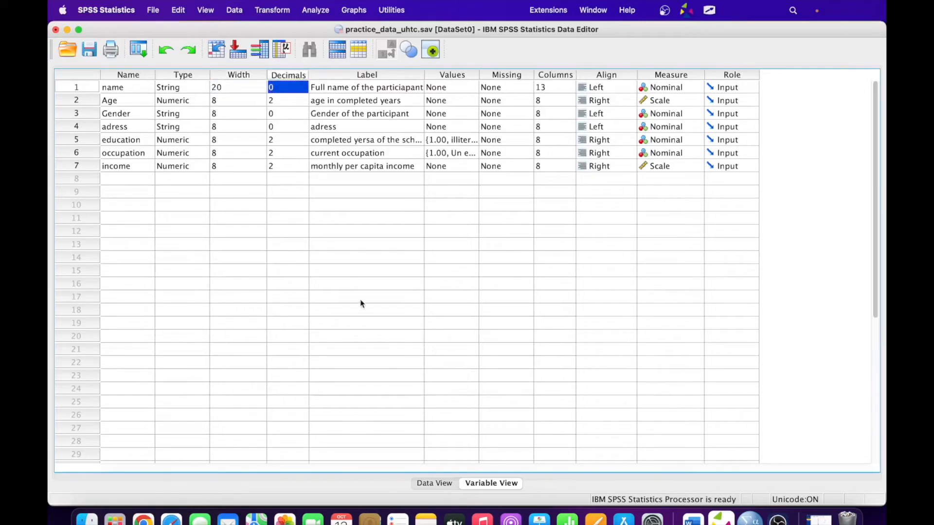
pyautogui.click(437, 483)
# - Enter the first participant's full name, age 42 and gender code 1 in row 1
pyautogui.click(128, 114)
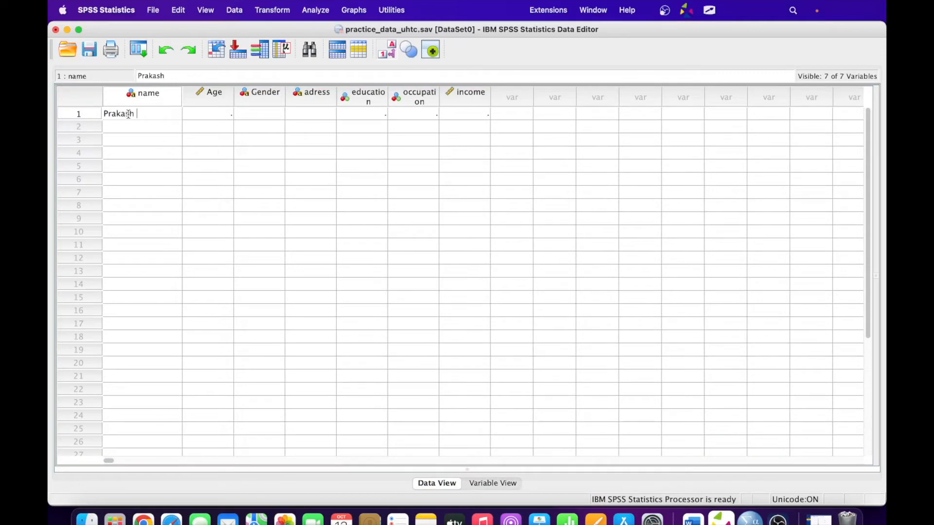
pyautogui.press('Tab')
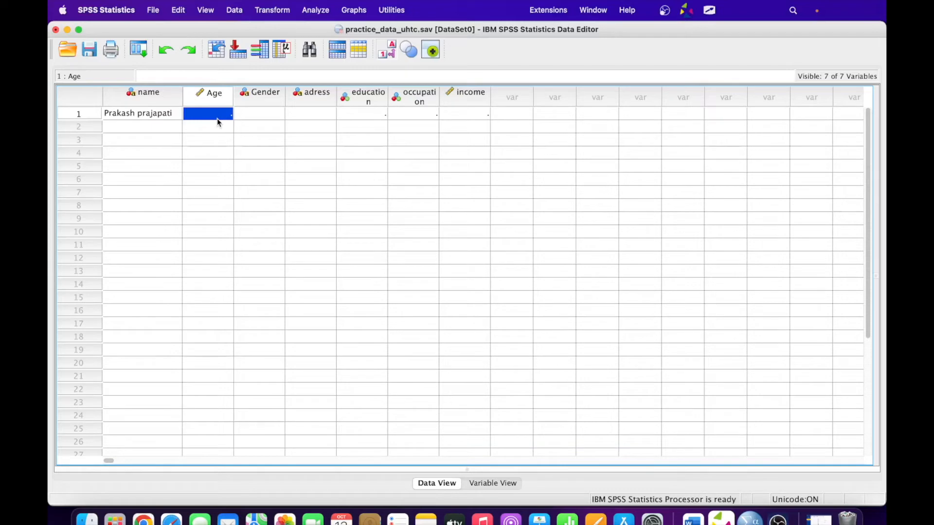
pyautogui.write('42')
pyautogui.press('Tab')
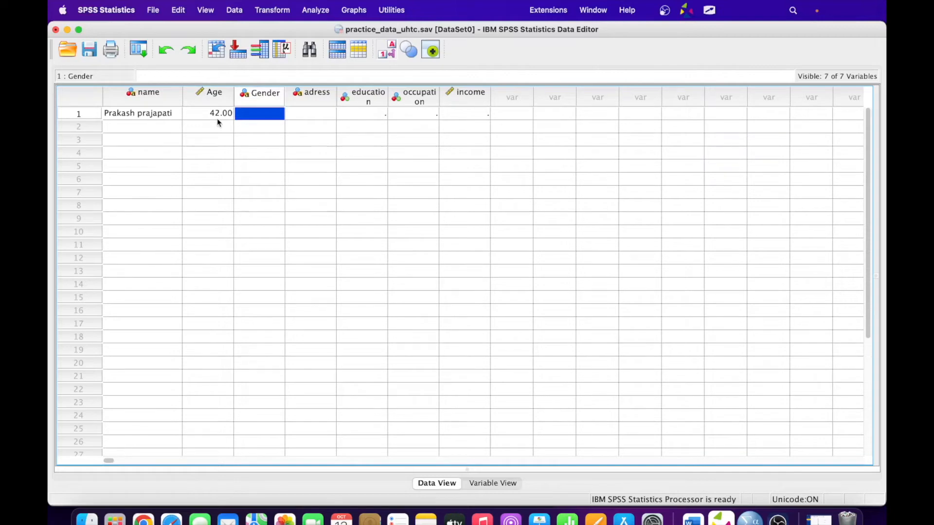
pyautogui.write('1')
pyautogui.press('Tab')
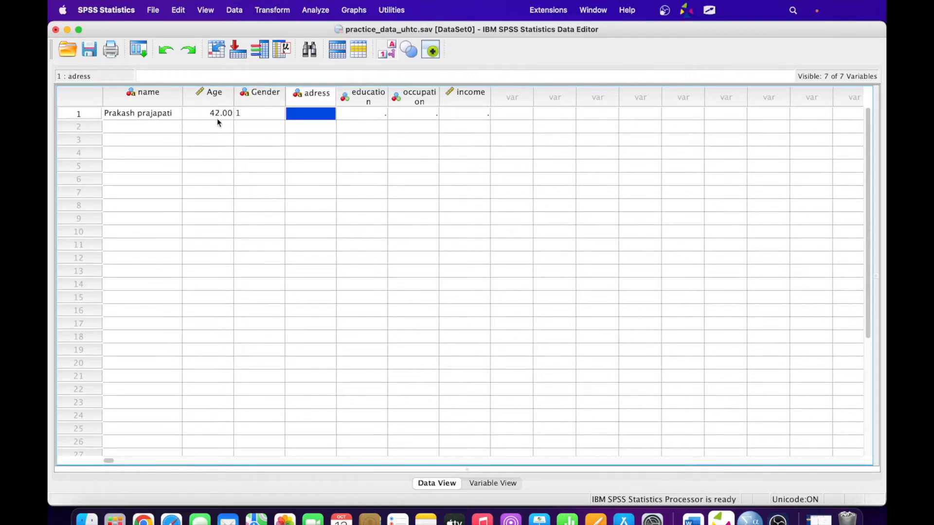
# - Change row 1's gender to M and type the start of the participant's address
pyautogui.click(261, 113)
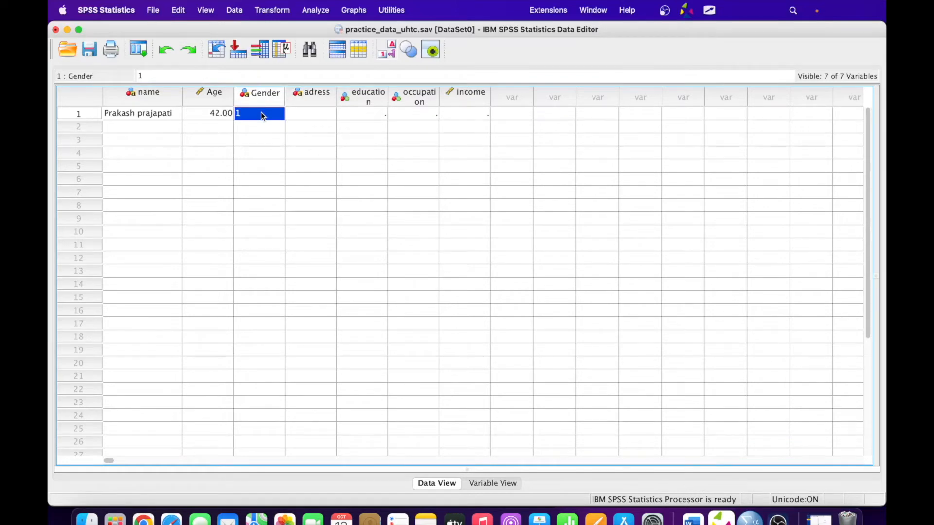
pyautogui.write('Mlae')
pyautogui.press('BackSpace')
pyautogui.press('BackSpace')
pyautogui.press('BackSpace')
pyautogui.write('ale')
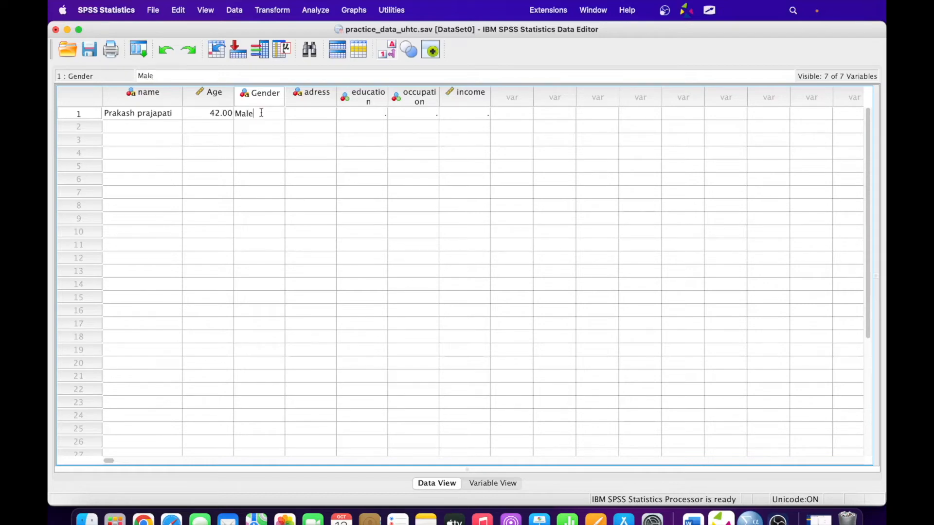
pyautogui.press('BackSpace')
pyautogui.press('BackSpace')
pyautogui.press('BackSpace')
pyautogui.press('Tab')
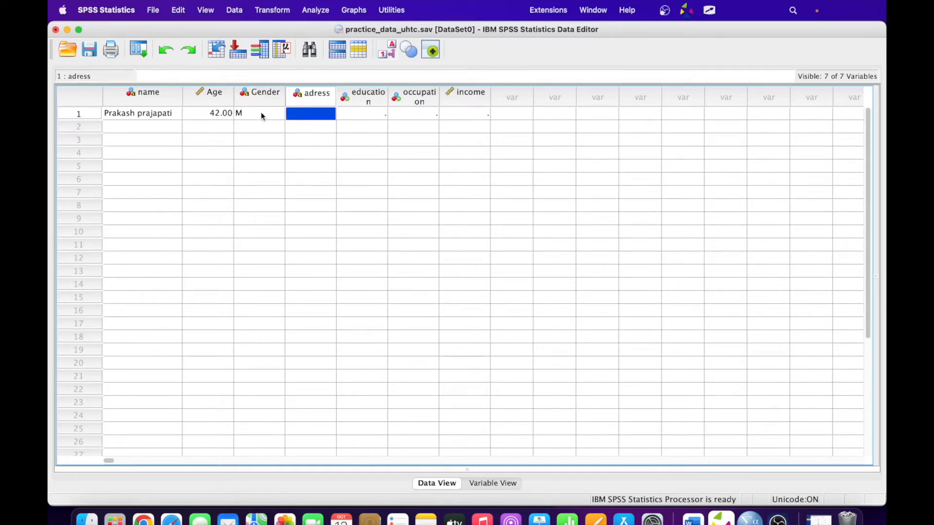
pyautogui.write('ahamedab')
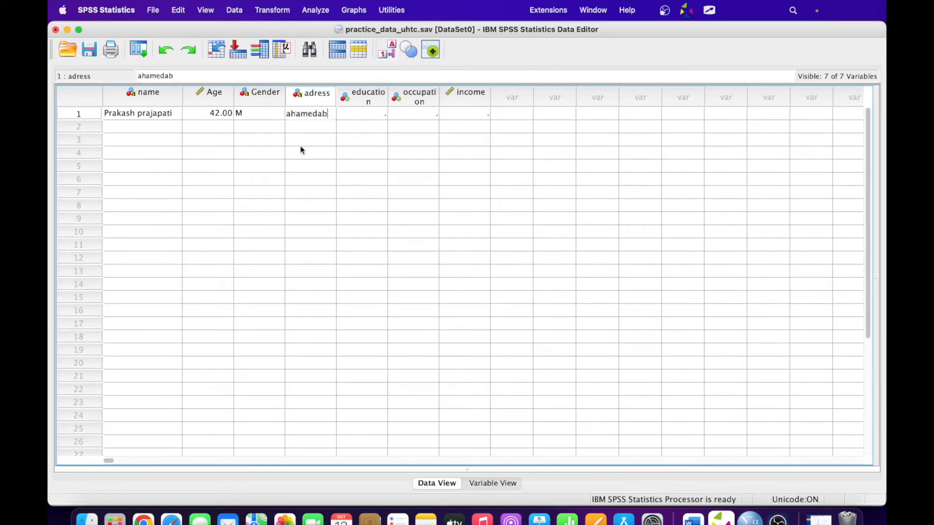
pyautogui.click(484, 483)
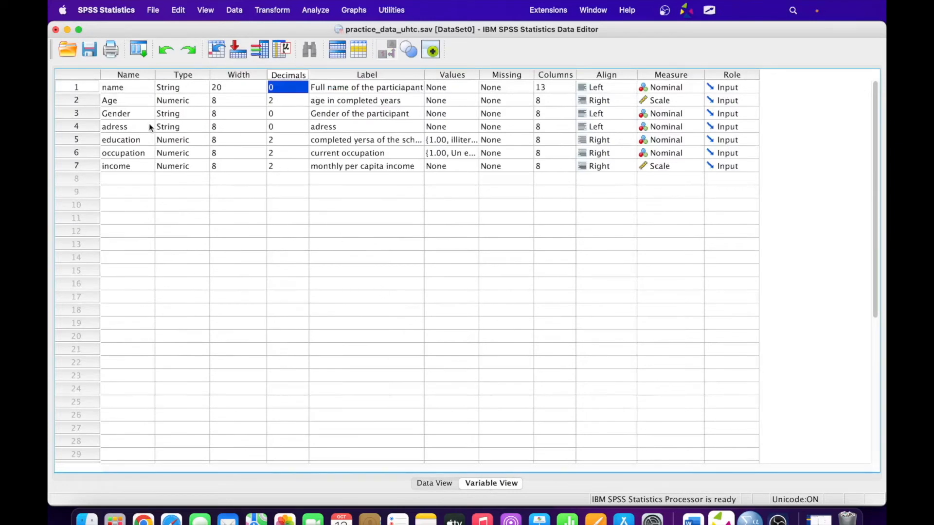
# - Set the adress variable's width to 50
pyautogui.click(230, 128)
pyautogui.click(262, 124)
pyautogui.click(262, 124)
pyautogui.click(262, 124)
pyautogui.click(262, 125)
pyautogui.click(262, 124)
pyautogui.click(262, 125)
pyautogui.moveTo(227, 126); pyautogui.dragTo(214, 125)
pyautogui.write('50')
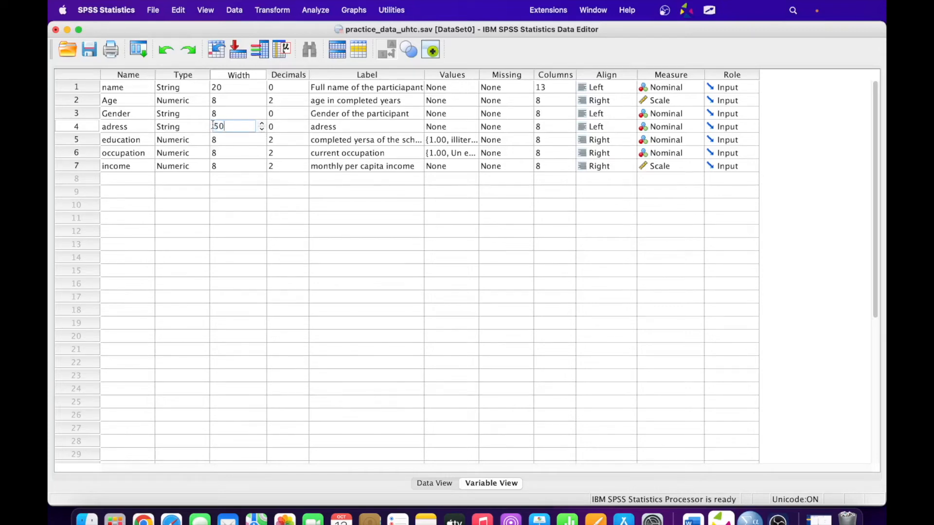
pyautogui.click(146, 127)
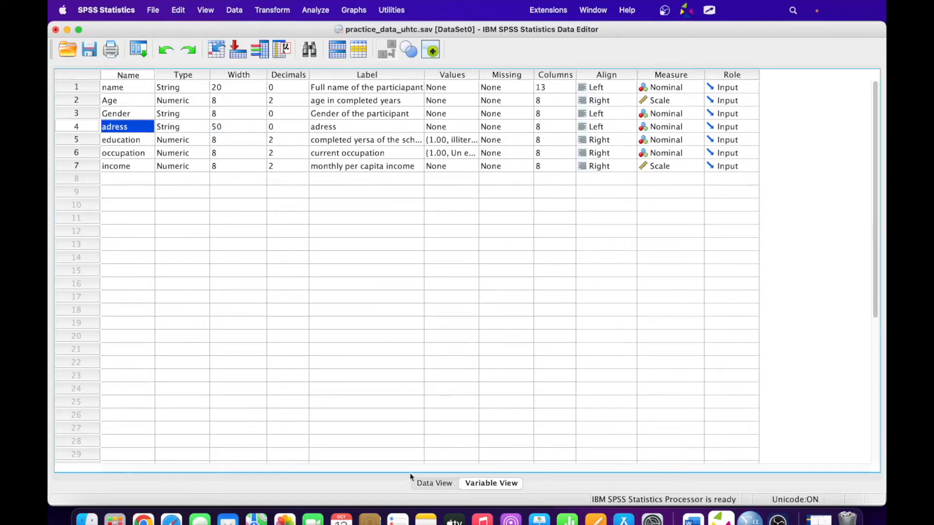
# - Append the rest of the participant's address in row 1's adress cell
pyautogui.click(434, 483)
pyautogui.click(317, 112)
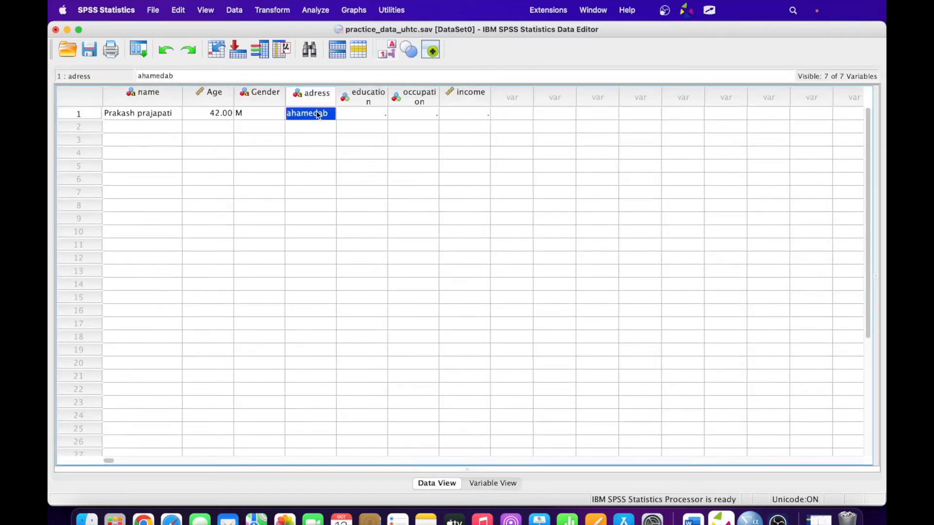
pyautogui.doubleClick(328, 114)
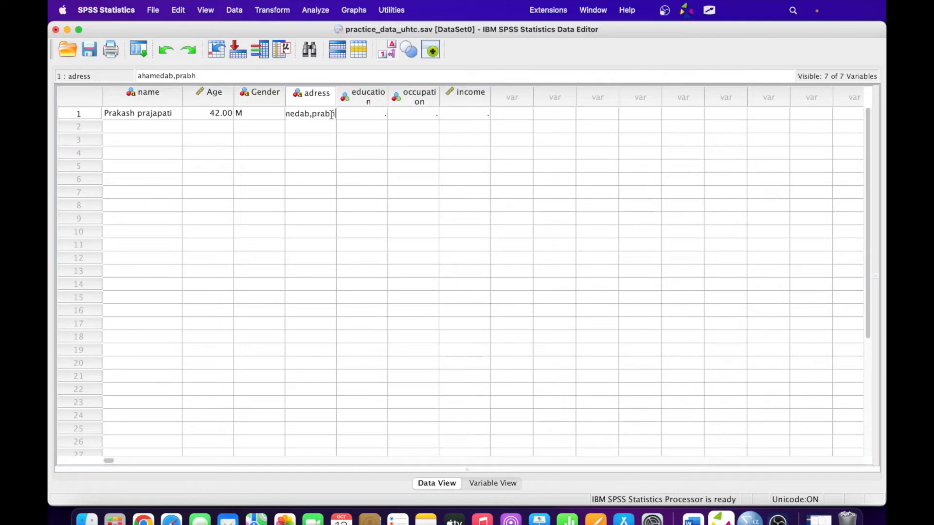
pyautogui.press('Tab')
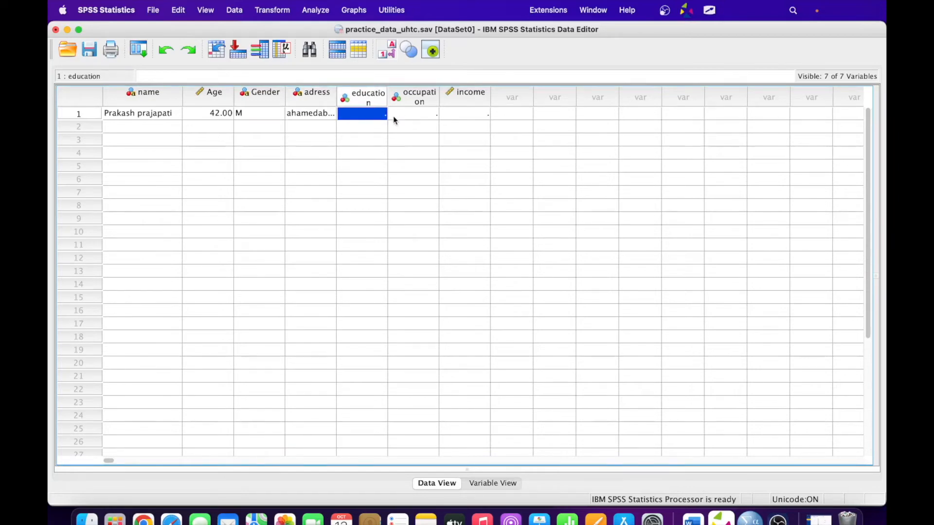
# - Enter education code 1, occupation 2 (Professional) and income 10000 in row 1
pyautogui.click(316, 116)
pyautogui.click(365, 114)
pyautogui.click(415, 112)
pyautogui.click(375, 112)
pyautogui.write('1')
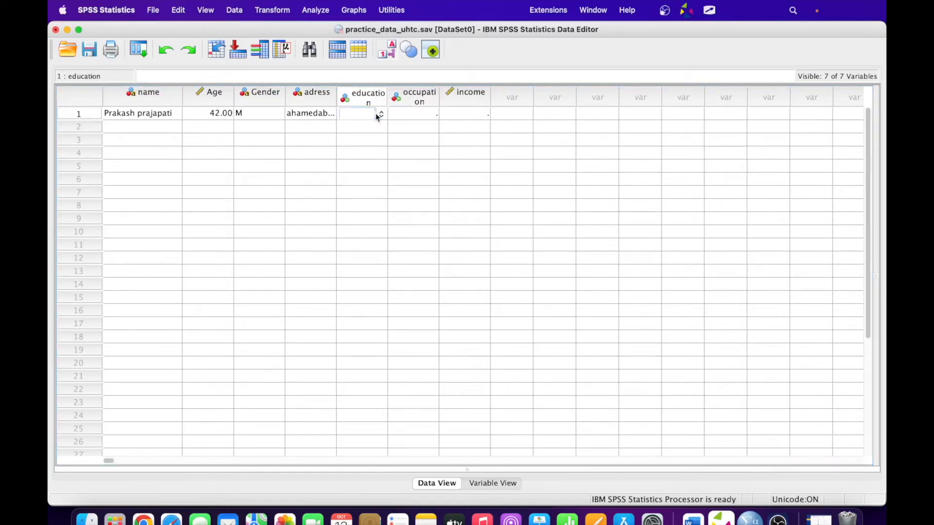
pyautogui.press('Tab')
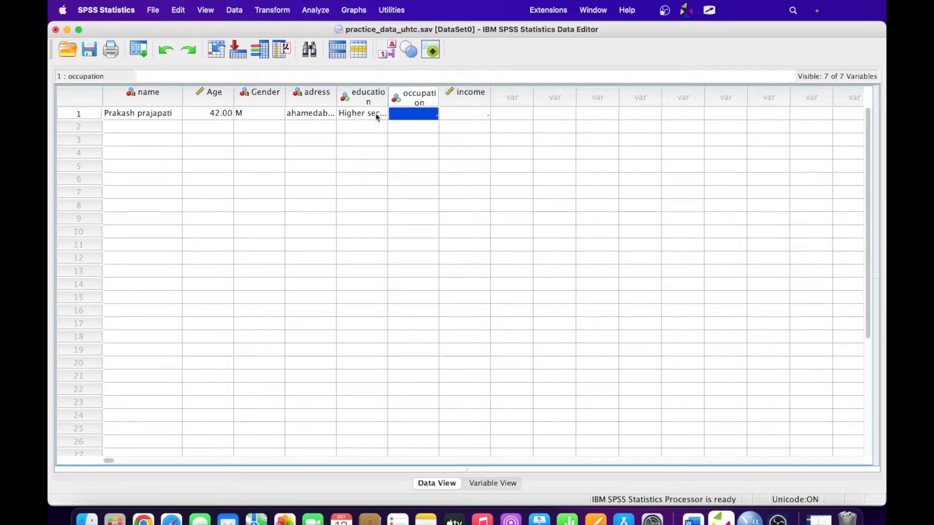
pyautogui.write('2')
pyautogui.press('Tab')
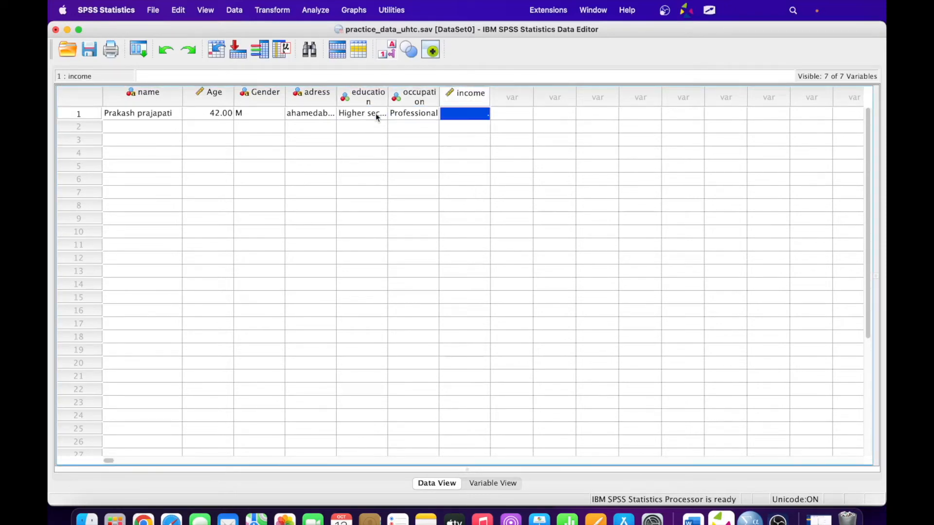
pyautogui.write('10000')
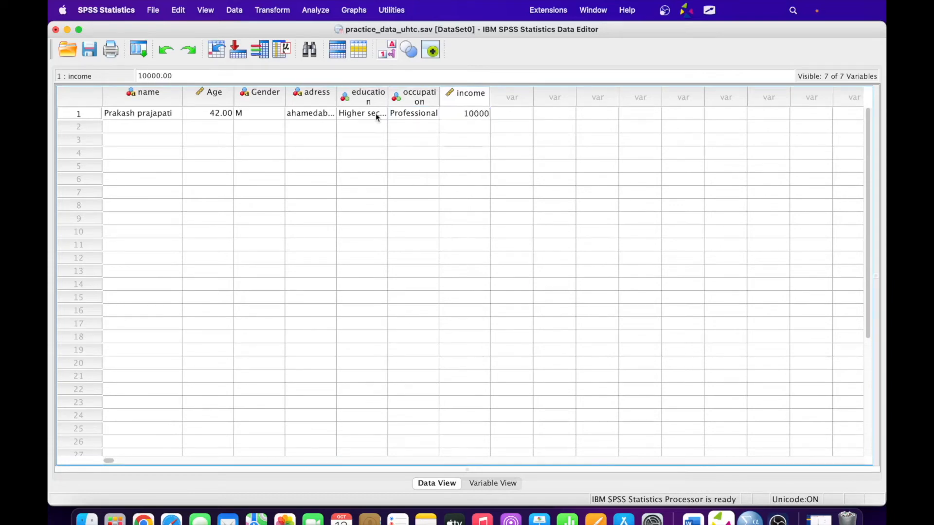
pyautogui.press('Return')
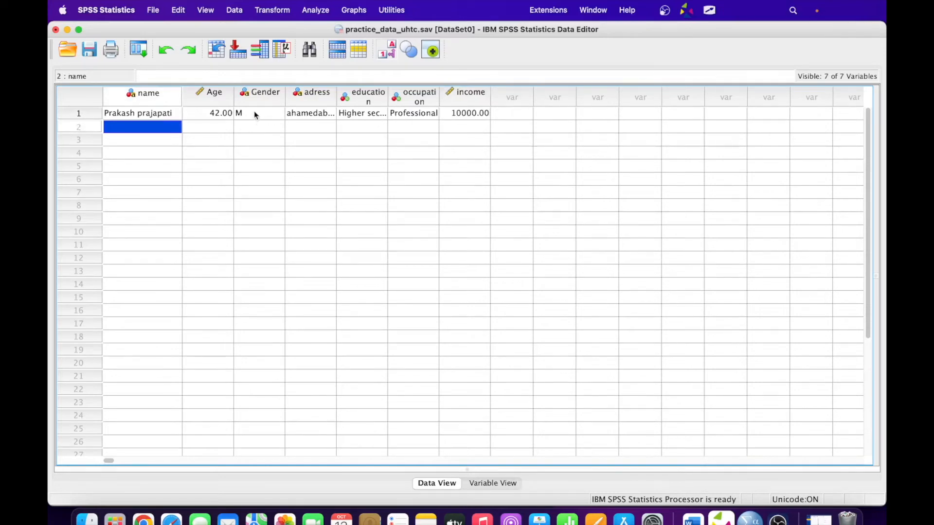
# - Revisit row 1's education cell, then change the gender entry to Male
pyautogui.click(371, 116)
pyautogui.click(401, 116)
pyautogui.click(374, 115)
pyautogui.click(411, 115)
pyautogui.click(373, 115)
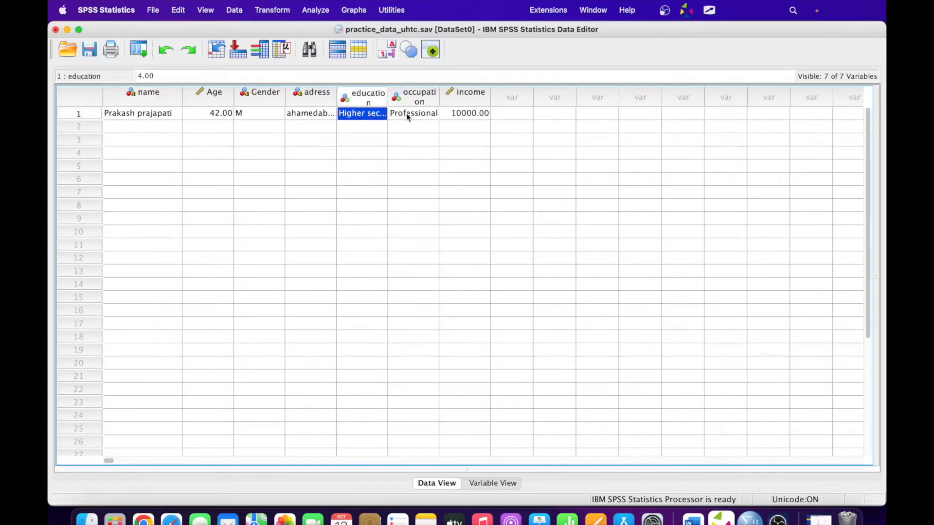
pyautogui.click(266, 113)
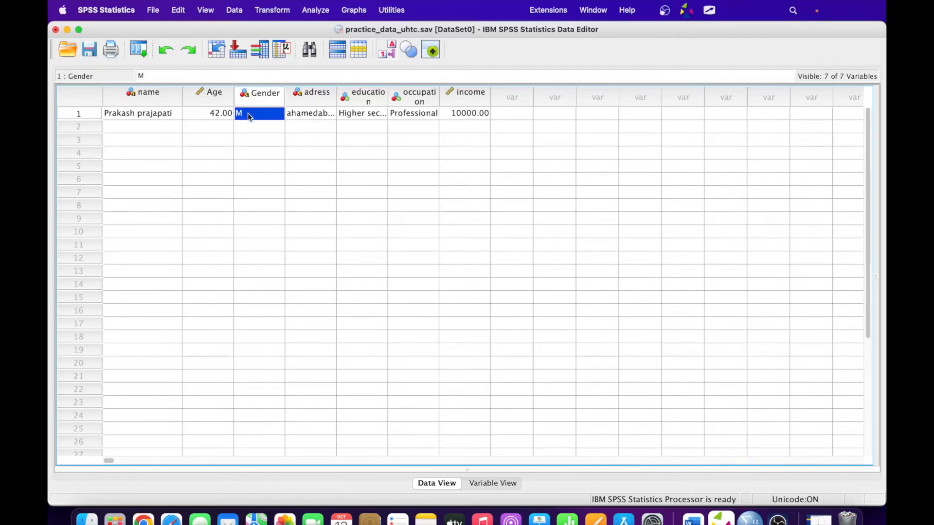
pyautogui.doubleClick(251, 116)
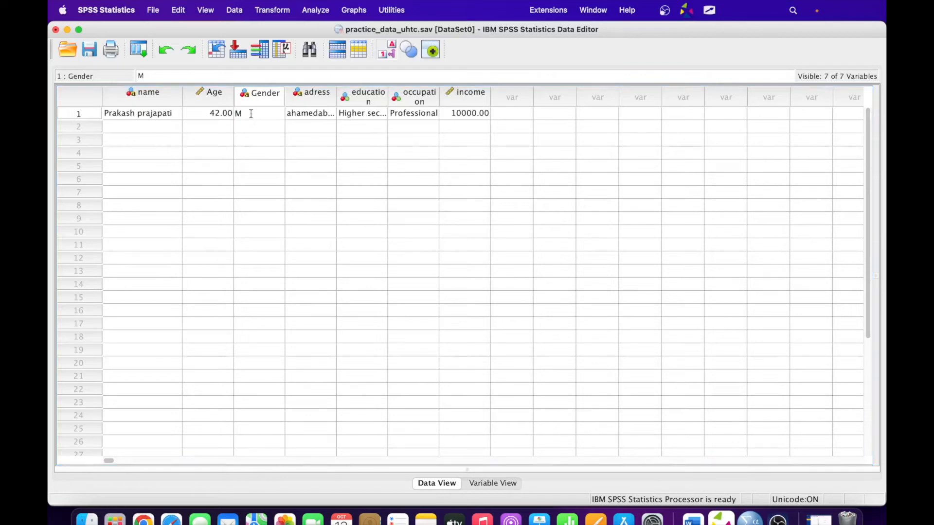
pyautogui.write('ale')
pyautogui.click(261, 127)
# - Clear row 1's gender text and enter the numeric code 1
pyautogui.doubleClick(264, 112)
pyautogui.press('BackSpace')
pyautogui.press('BackSpace')
pyautogui.press('BackSpace')
pyautogui.write('ALE')
pyautogui.write('L')
pyautogui.click(272, 112)
pyautogui.press('BackSpace')
pyautogui.press('BackSpace')
pyautogui.press('BackSpace')
pyautogui.press('BackSpace')
pyautogui.press('BackSpace')
pyautogui.write('1')
pyautogui.press('Tab')
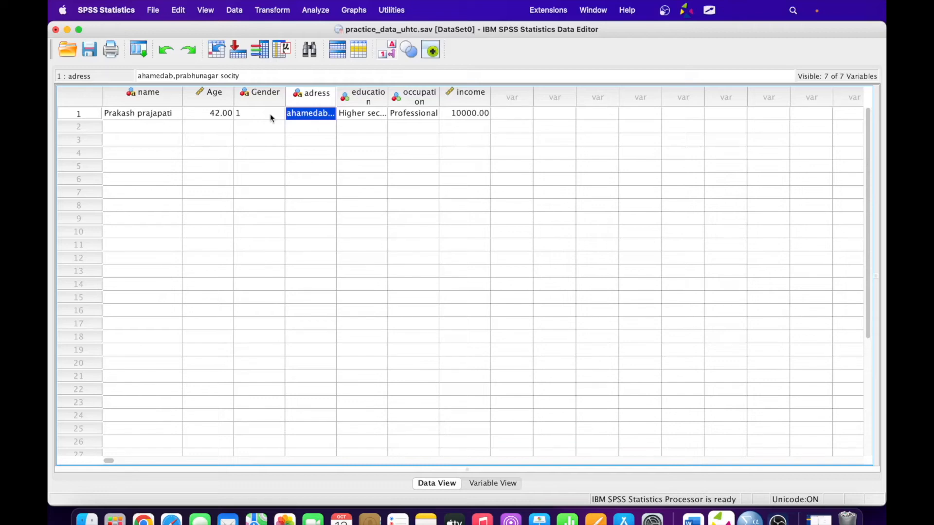
pyautogui.click(369, 115)
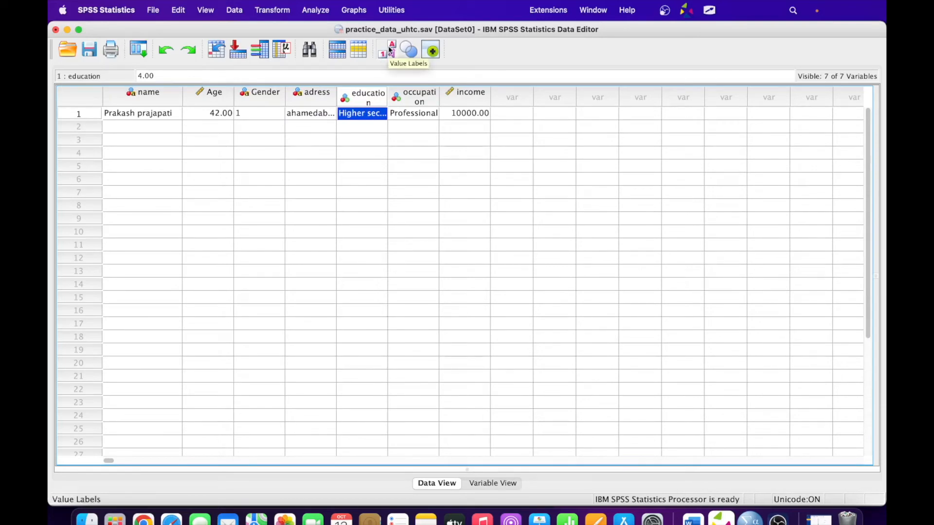
pyautogui.hotkey('ctrl', 'Tab')
pyautogui.press('f')
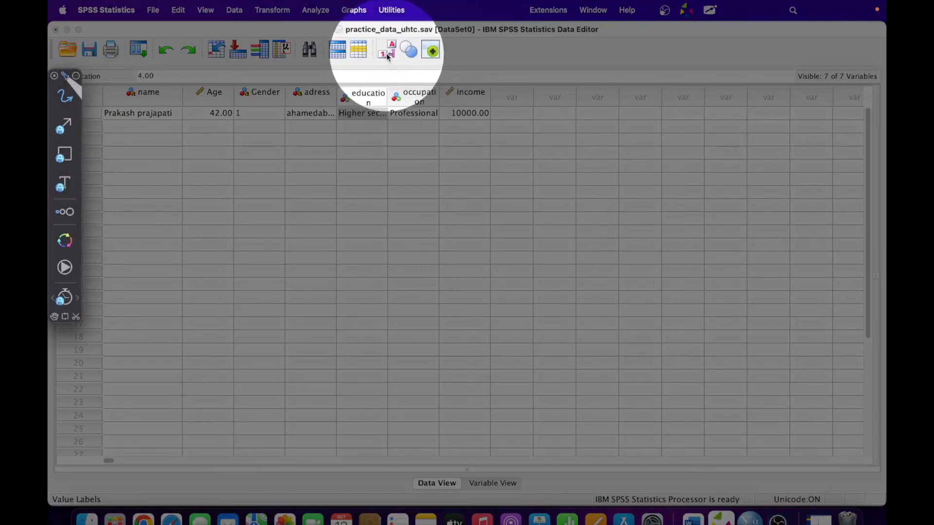
pyautogui.press('Escape')
pyautogui.click(388, 54)
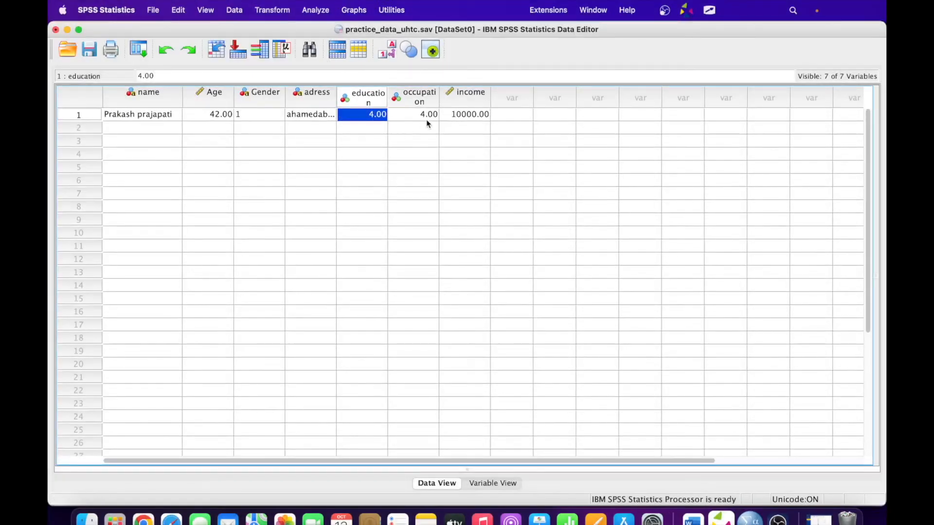
pyautogui.click(382, 53)
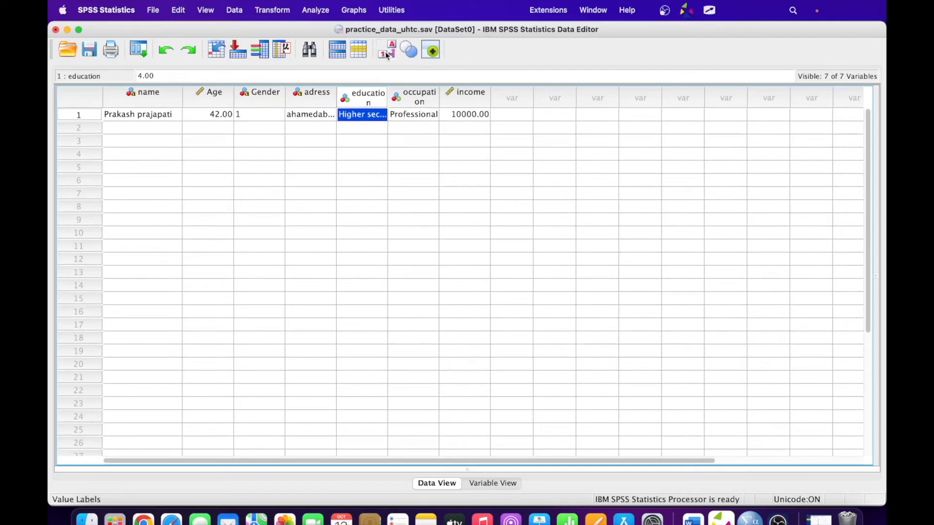
pyautogui.click(388, 54)
pyautogui.click(388, 53)
pyautogui.click(388, 54)
pyautogui.click(388, 53)
pyautogui.click(388, 54)
pyautogui.click(388, 54)
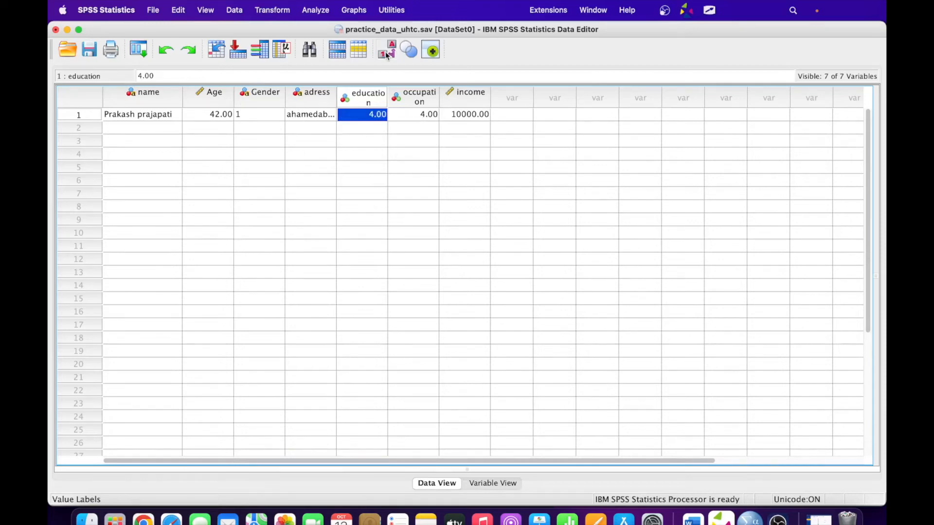
pyautogui.click(387, 51)
pyautogui.click(388, 50)
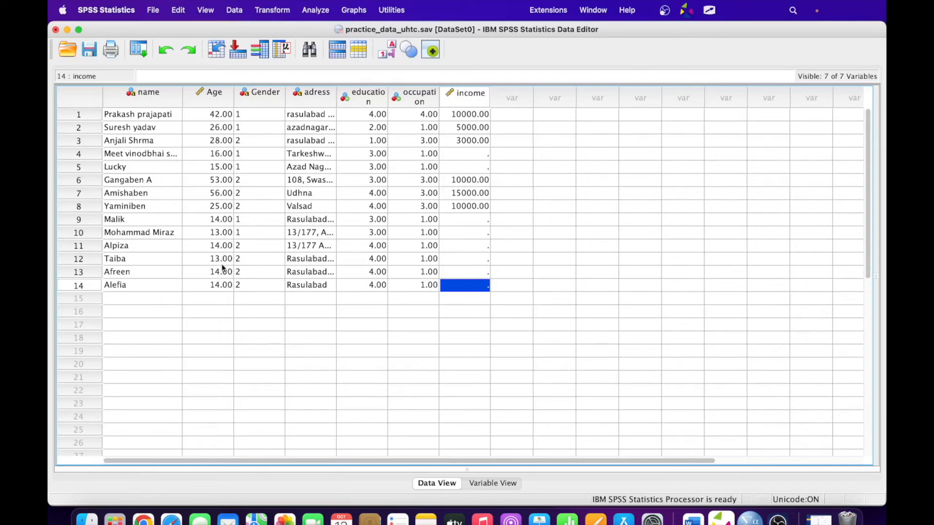
# - Select the empty income cell in row 4
pyautogui.click(478, 154)
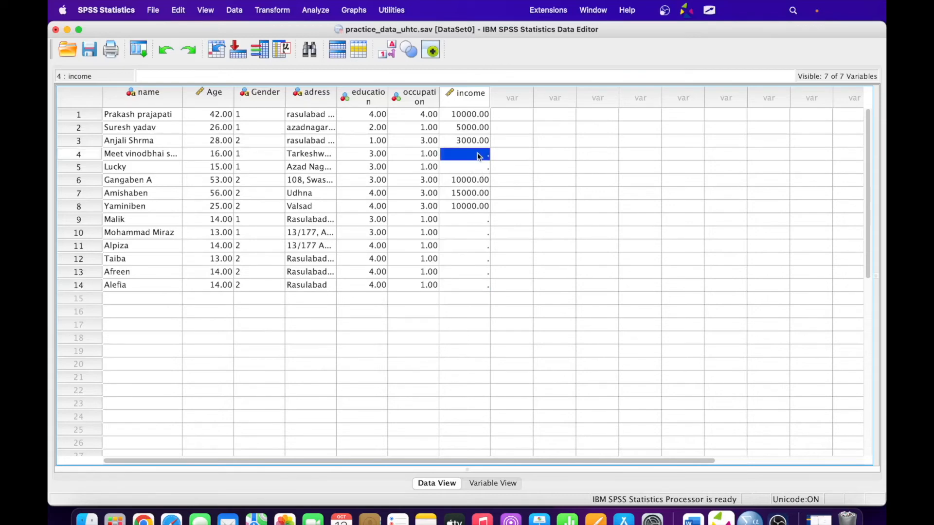
# - Declare 99 as a discrete missing value for income
pyautogui.doubleClick(462, 97)
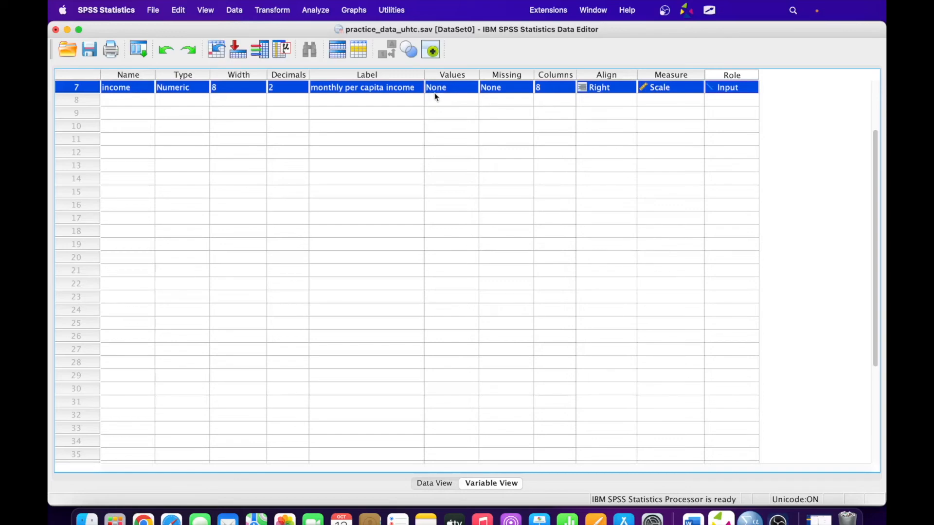
pyautogui.click(514, 88)
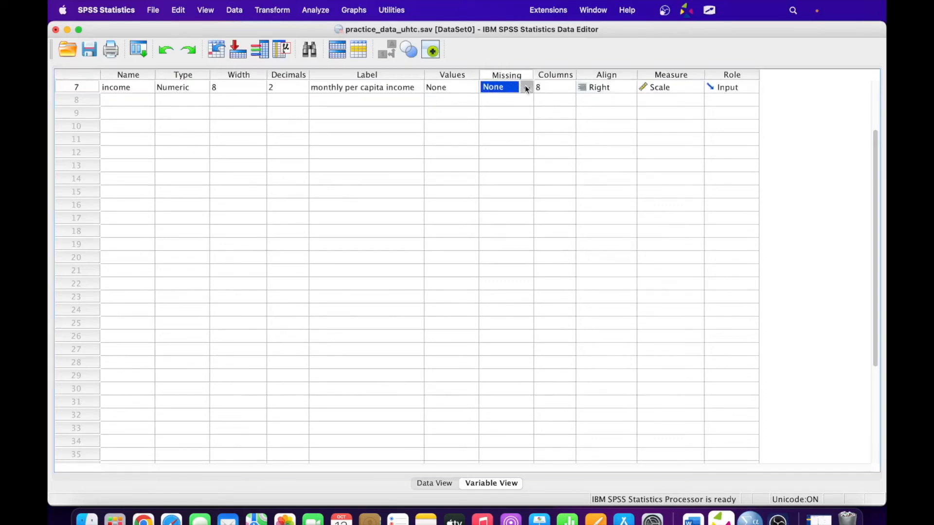
pyautogui.click(525, 87)
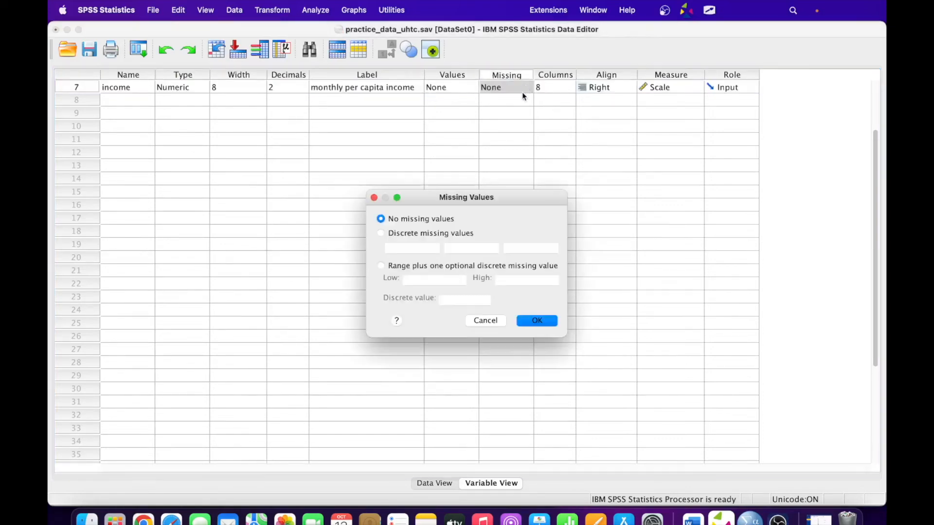
pyautogui.click(400, 237)
pyautogui.click(403, 249)
pyautogui.write('99')
pyautogui.click(536, 320)
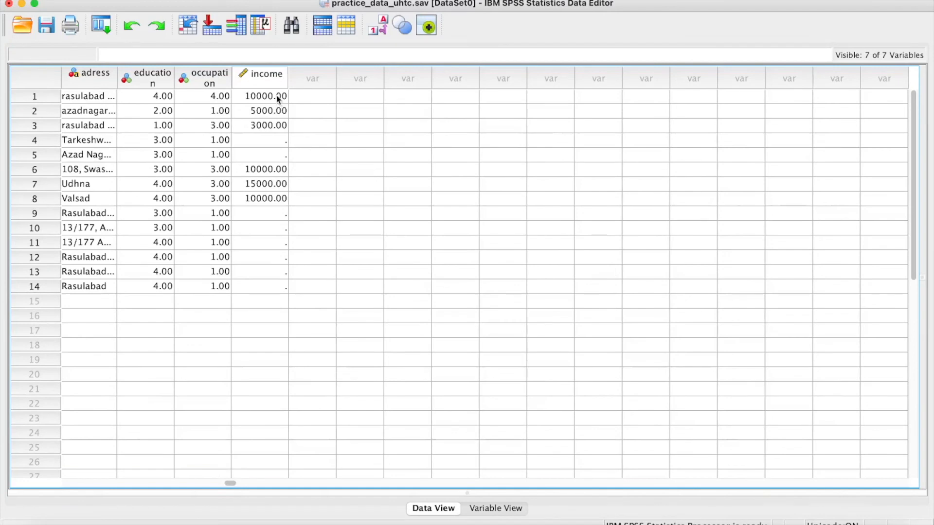
# - Fill income's blank cells in rows 4, 5, 9 and 10–13 with 99
pyautogui.click(274, 140)
pyautogui.write('99')
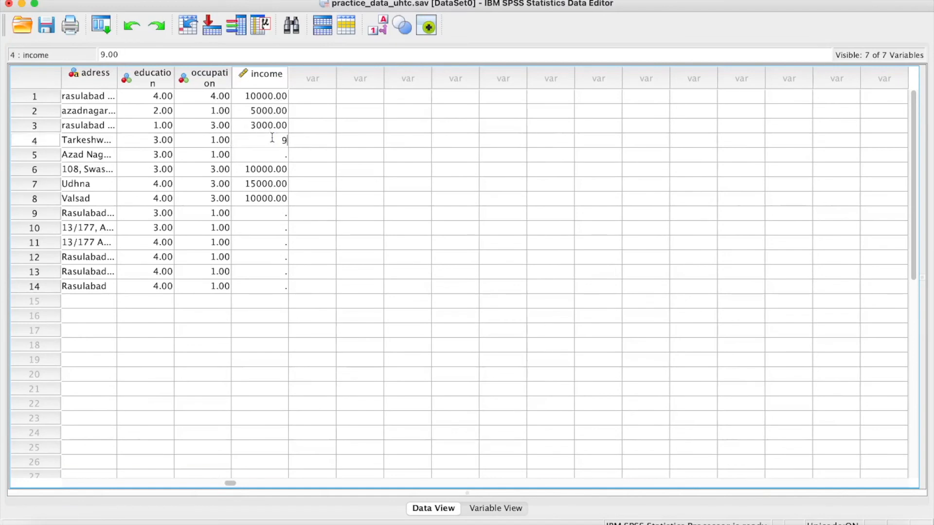
pyautogui.click(281, 156)
pyautogui.write('99')
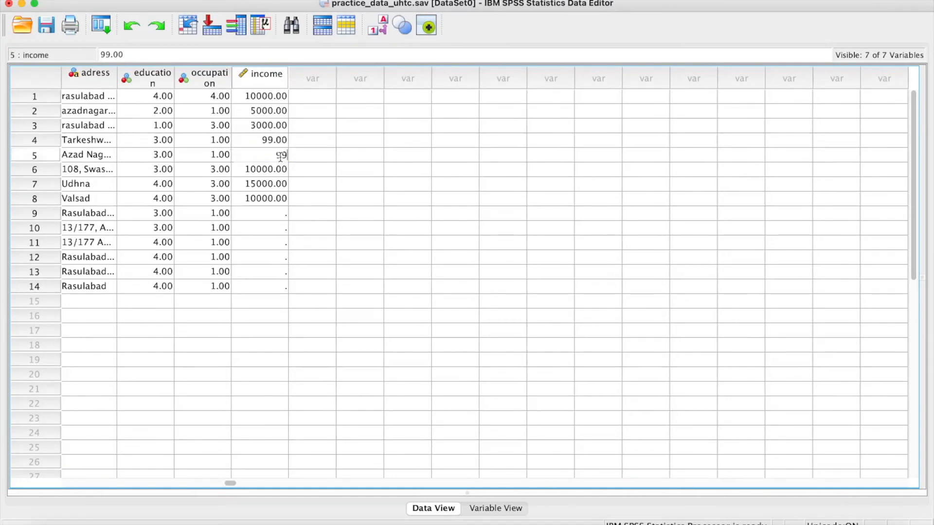
pyautogui.click(284, 214)
pyautogui.write('99')
pyautogui.click(284, 228)
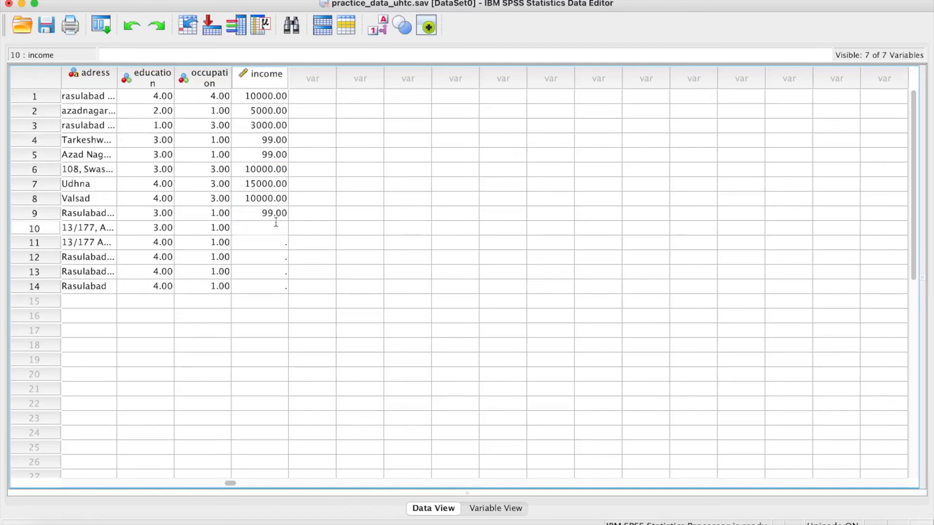
pyautogui.click(272, 214)
pyautogui.moveTo(272, 228); pyautogui.dragTo(270, 285)
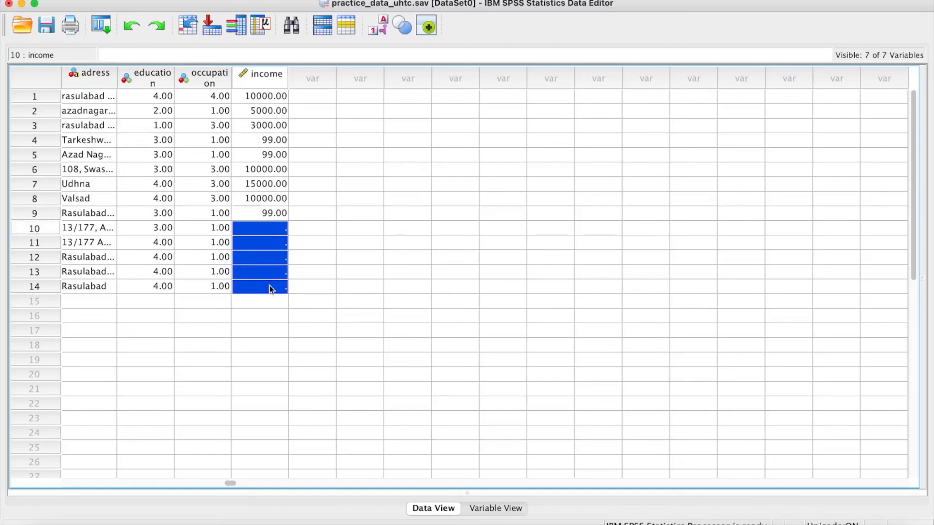
pyautogui.write('99.00')
pyautogui.click(307, 258)
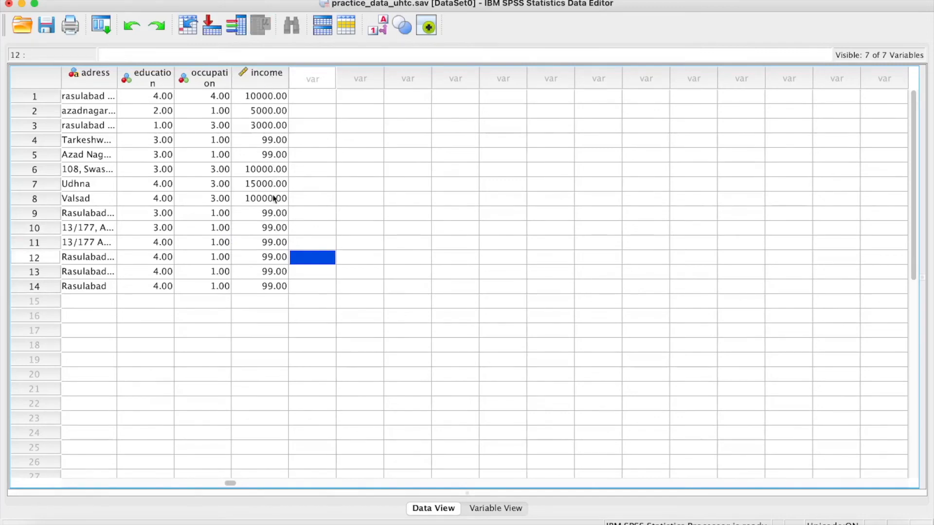
pyautogui.doubleClick(264, 73)
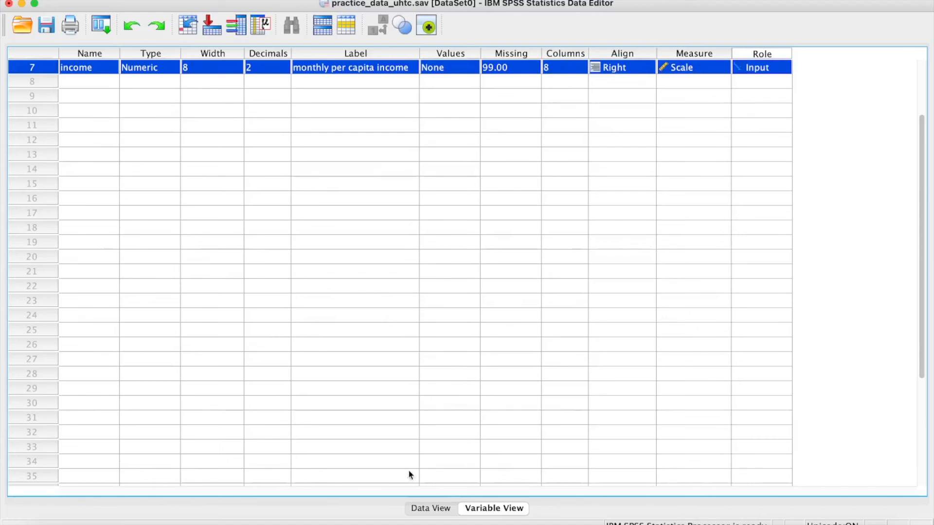
# - Widen the income column, then narrow it back to width 8, checking Columns each time
pyautogui.click(419, 508)
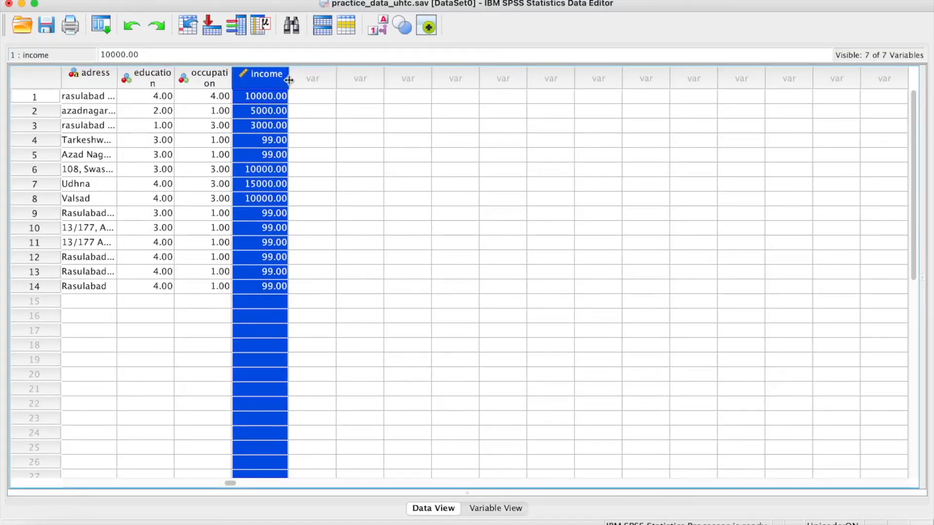
pyautogui.moveTo(289, 80); pyautogui.dragTo(347, 84)
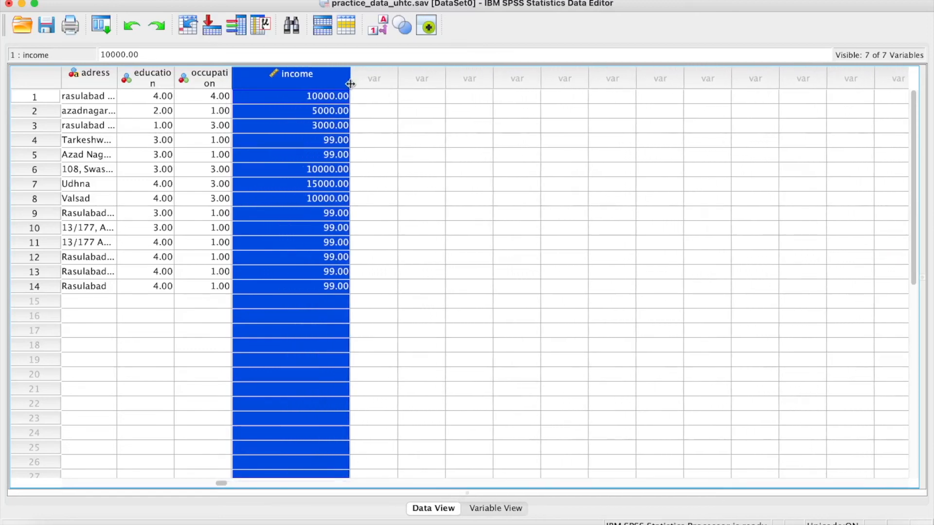
pyautogui.click(495, 508)
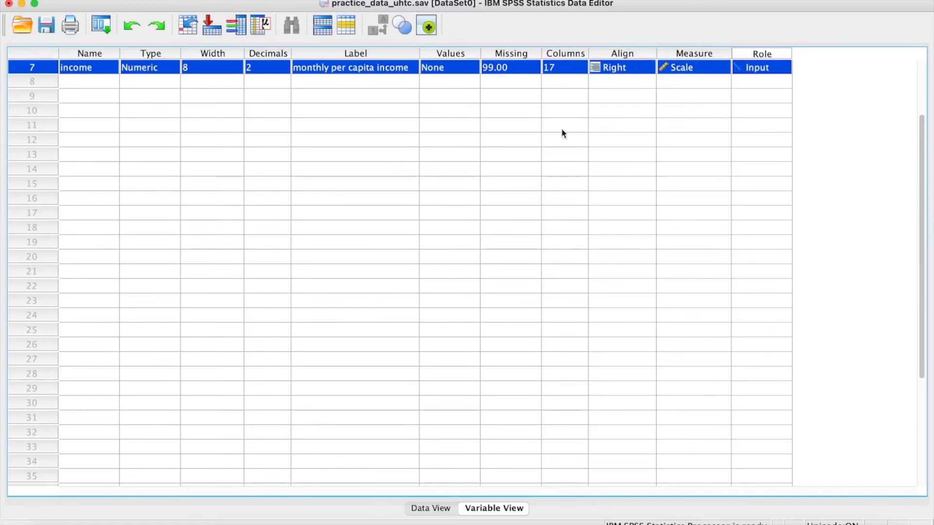
pyautogui.click(432, 508)
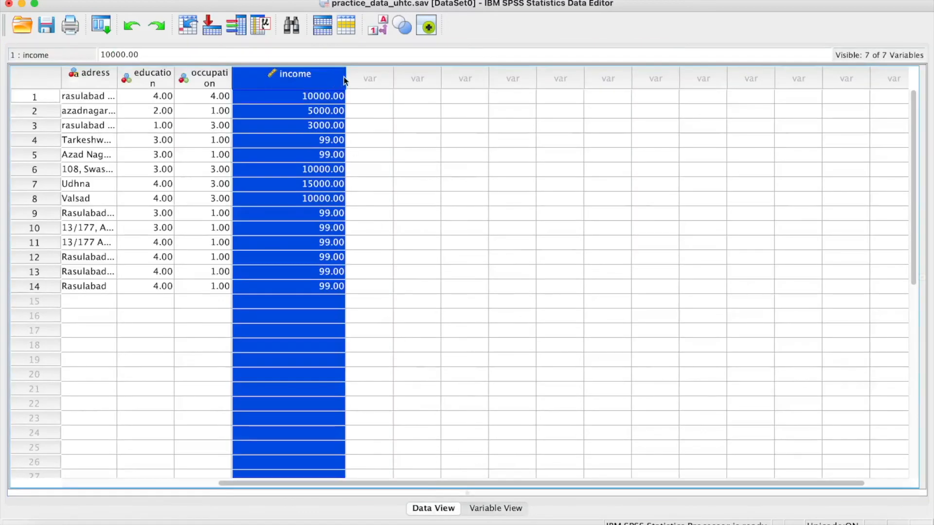
pyautogui.moveTo(345, 78); pyautogui.dragTo(288, 78)
pyautogui.click(496, 509)
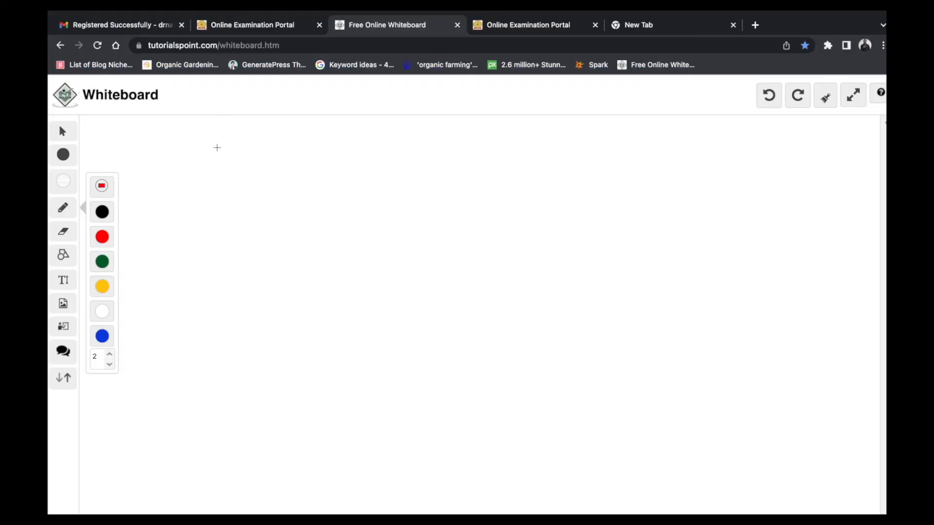
# - Handwrite the red heading 'Defined Var. SPSS.' on the whiteboard
pyautogui.moveTo(242, 137)
pyautogui.mouseDown()
pyautogui.moveTo(283, 156)
pyautogui.moveTo(338, 160)
pyautogui.moveTo(392, 146)
pyautogui.moveTo(411, 168)
pyautogui.mouseUp()
pyautogui.click(421, 168)
pyautogui.moveTo(443, 142); pyautogui.dragTo(439, 169)
pyautogui.moveTo(458, 149)
pyautogui.mouseDown()
pyautogui.moveTo(458, 171)
pyautogui.moveTo(461, 158)
pyautogui.mouseUp()
pyautogui.moveTo(479, 146)
pyautogui.mouseDown()
pyautogui.moveTo(471, 167)
pyautogui.moveTo(492, 171)
pyautogui.mouseUp()
pyautogui.click(502, 165)
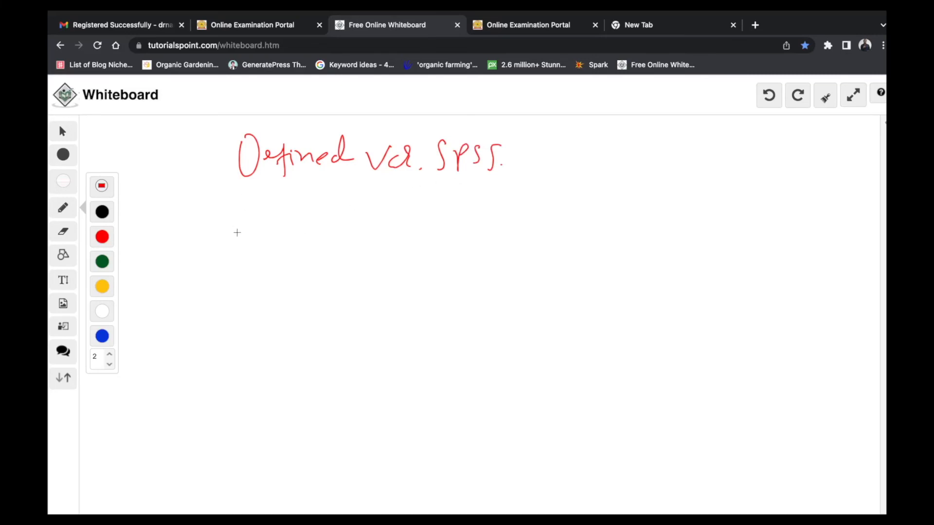
# - Write 'Outcome' below it with arrows leading to a circled 'Mental Health Issue.'
pyautogui.moveTo(262, 212)
pyautogui.mouseDown()
pyautogui.moveTo(308, 206)
pyautogui.moveTo(413, 217)
pyautogui.mouseUp()
pyautogui.click(378, 222)
pyautogui.moveTo(398, 210); pyautogui.dragTo(408, 221)
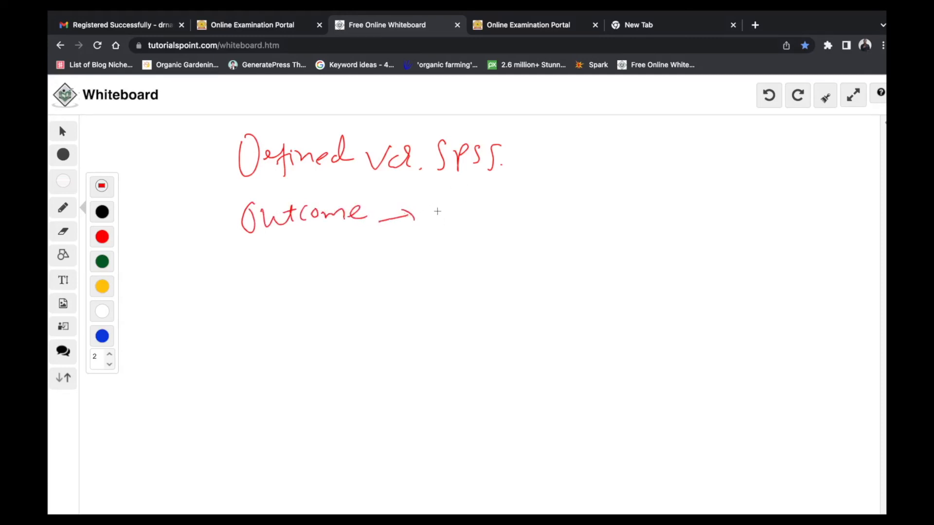
pyautogui.moveTo(441, 200)
pyautogui.mouseDown()
pyautogui.moveTo(449, 225)
pyautogui.moveTo(492, 210)
pyautogui.mouseUp()
pyautogui.moveTo(497, 209)
pyautogui.mouseDown()
pyautogui.moveTo(498, 230)
pyautogui.moveTo(522, 210)
pyautogui.mouseUp()
pyautogui.moveTo(535, 218); pyautogui.dragTo(568, 210)
pyautogui.moveTo(562, 200)
pyautogui.mouseDown()
pyautogui.moveTo(564, 218)
pyautogui.moveTo(611, 193)
pyautogui.moveTo(628, 217)
pyautogui.moveTo(589, 233)
pyautogui.moveTo(641, 193)
pyautogui.moveTo(591, 228)
pyautogui.mouseUp()
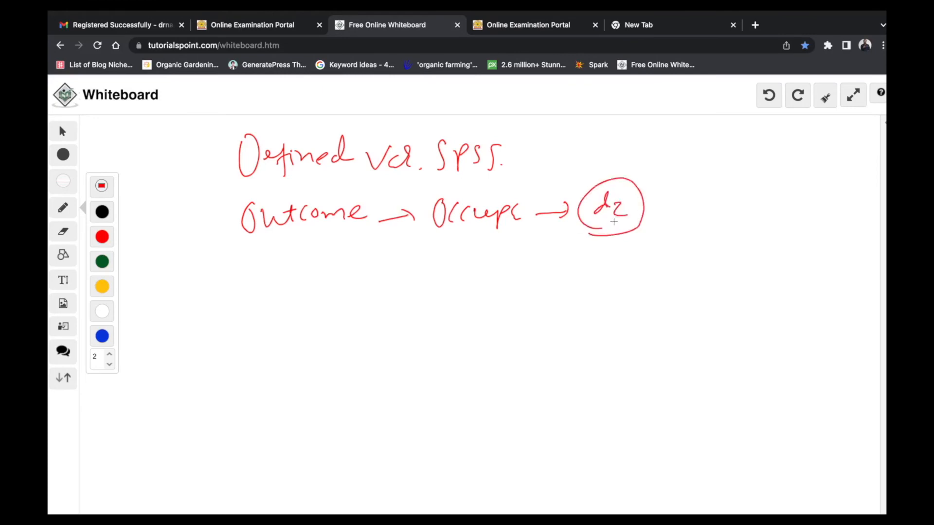
pyautogui.moveTo(662, 219)
pyautogui.mouseDown()
pyautogui.moveTo(675, 205)
pyautogui.moveTo(684, 218)
pyautogui.moveTo(711, 209)
pyautogui.moveTo(750, 220)
pyautogui.moveTo(682, 244)
pyautogui.moveTo(690, 254)
pyautogui.moveTo(743, 241)
pyautogui.moveTo(757, 259)
pyautogui.mouseUp()
pyautogui.click(652, 257)
pyautogui.moveTo(653, 266)
pyautogui.mouseDown()
pyautogui.moveTo(650, 285)
pyautogui.moveTo(669, 285)
pyautogui.mouseUp()
pyautogui.moveTo(682, 276); pyautogui.dragTo(704, 287)
pyautogui.click(716, 292)
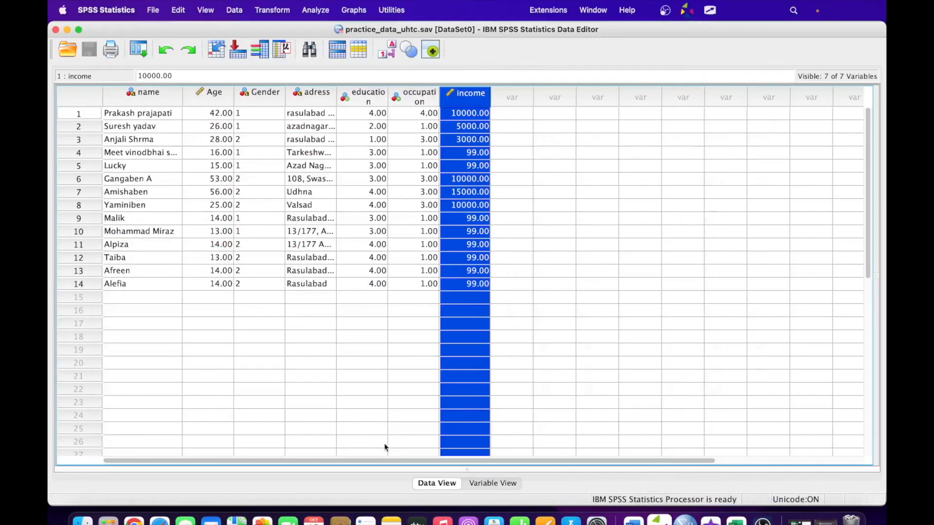
# - Create variable outcome in row 8, labelled 'Having mental health issue or not'
pyautogui.click(489, 483)
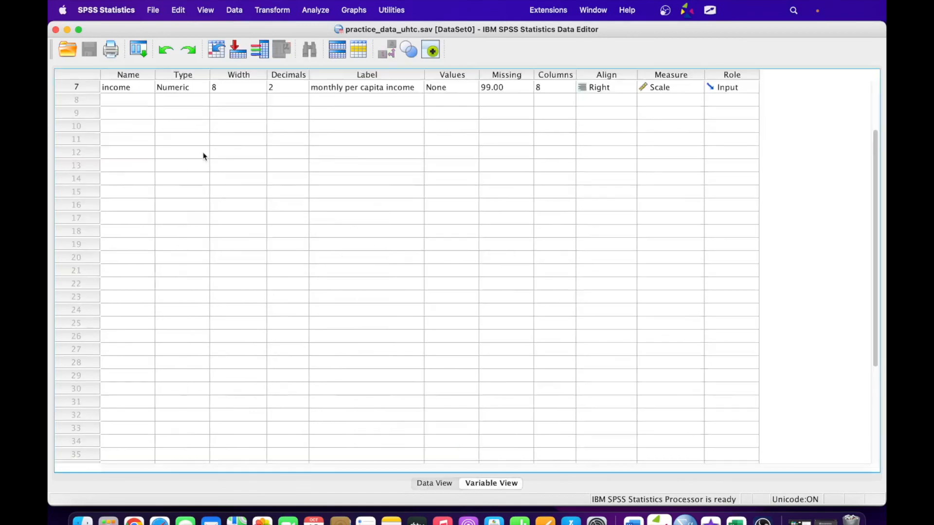
pyautogui.click(124, 103)
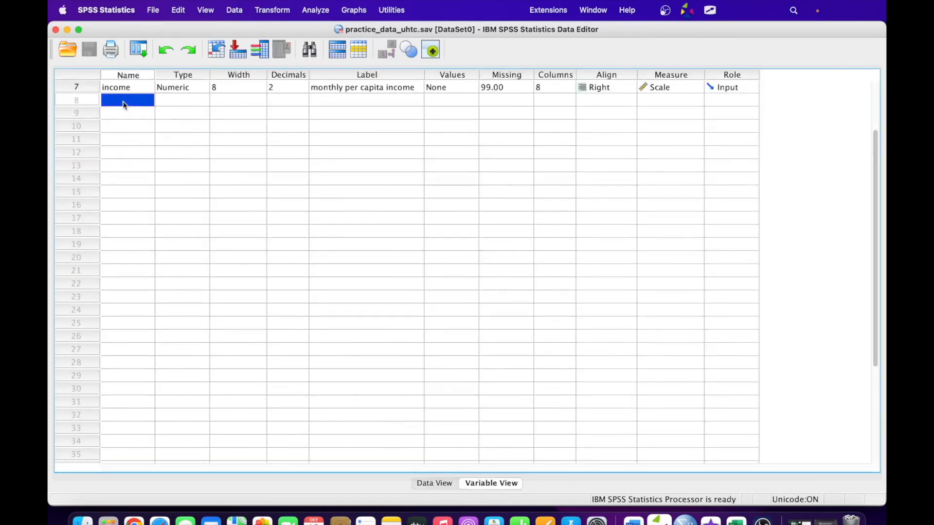
pyautogui.write('outcome')
pyautogui.click(177, 101)
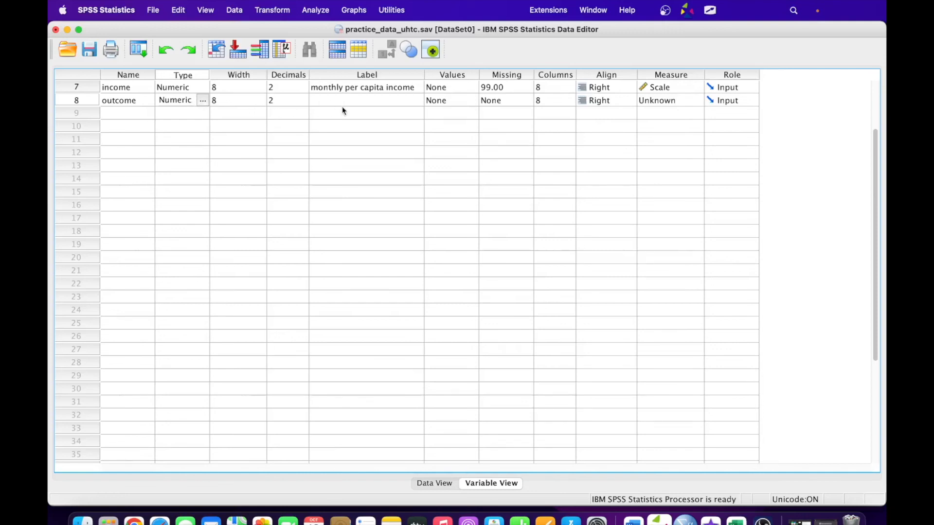
pyautogui.click(364, 104)
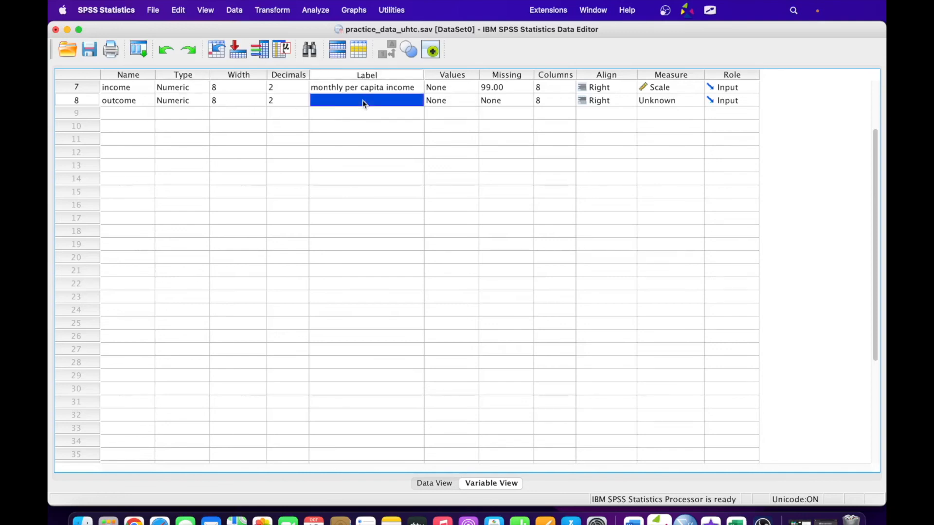
pyautogui.write('Having')
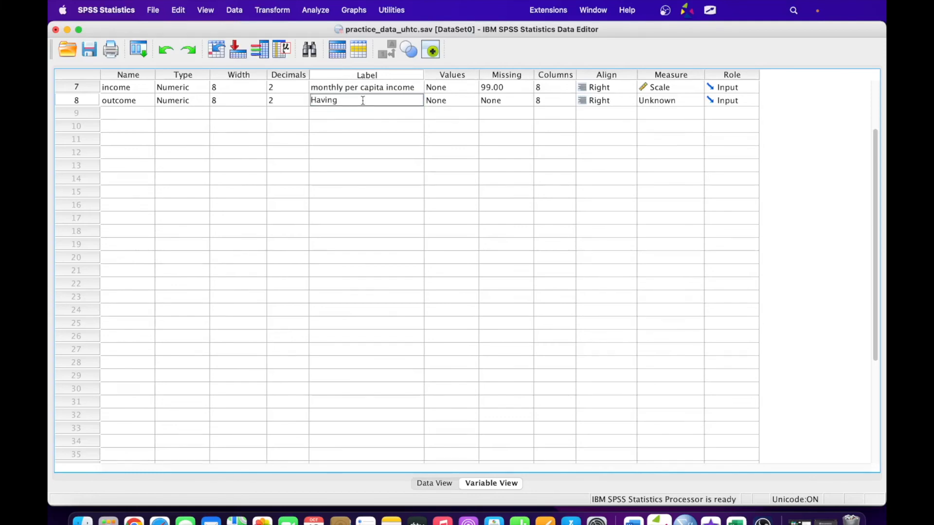
pyautogui.write(' mental health issue or not')
pyautogui.click(467, 99)
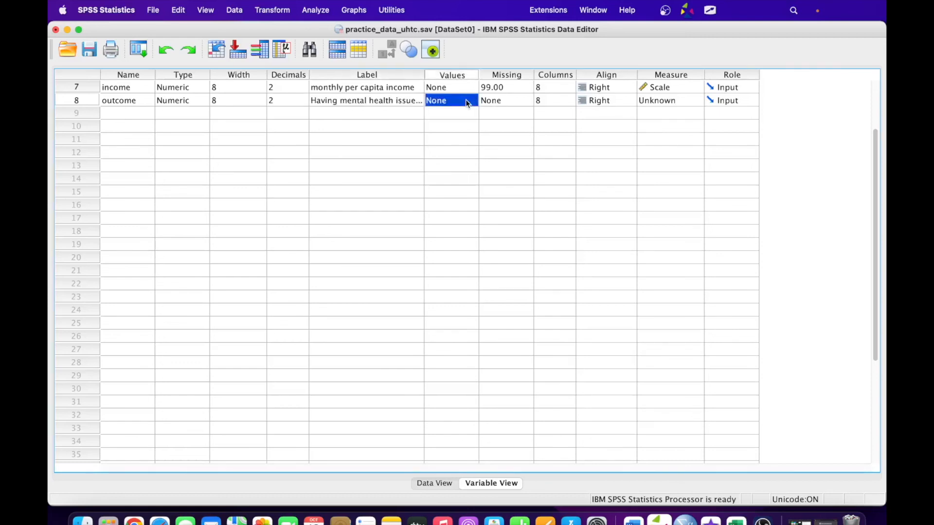
# - Give the outcome variable value labels 0 = No and 1 = Yes
pyautogui.click(471, 101)
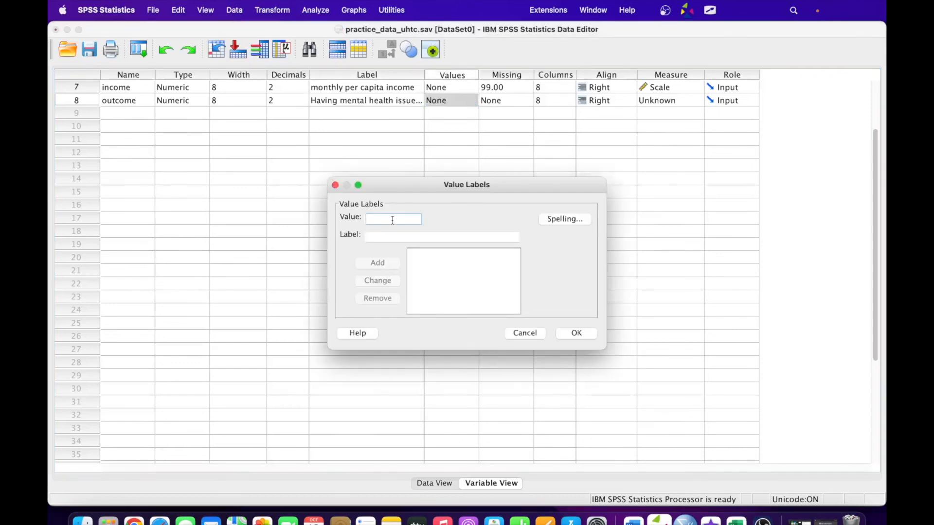
pyautogui.write('0')
pyautogui.click(402, 237)
pyautogui.write('No')
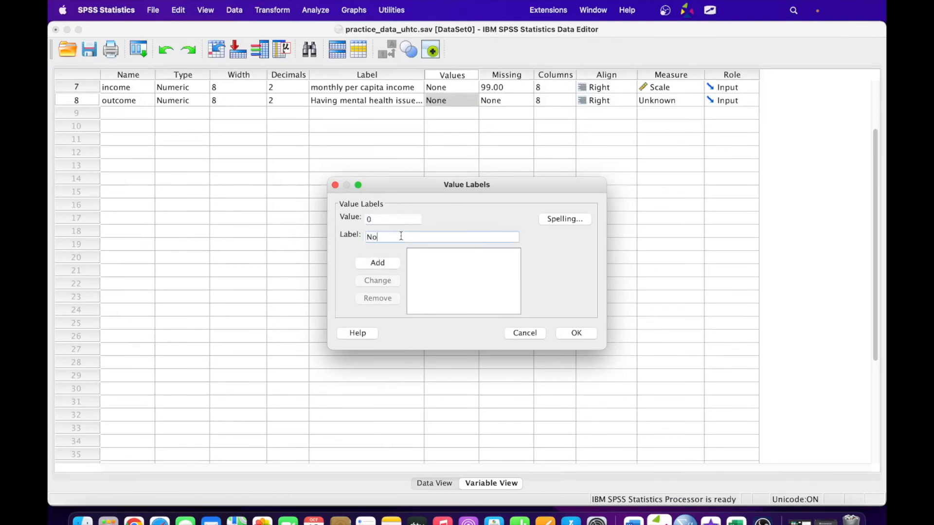
pyautogui.click(378, 263)
pyautogui.write('1')
pyautogui.click(383, 238)
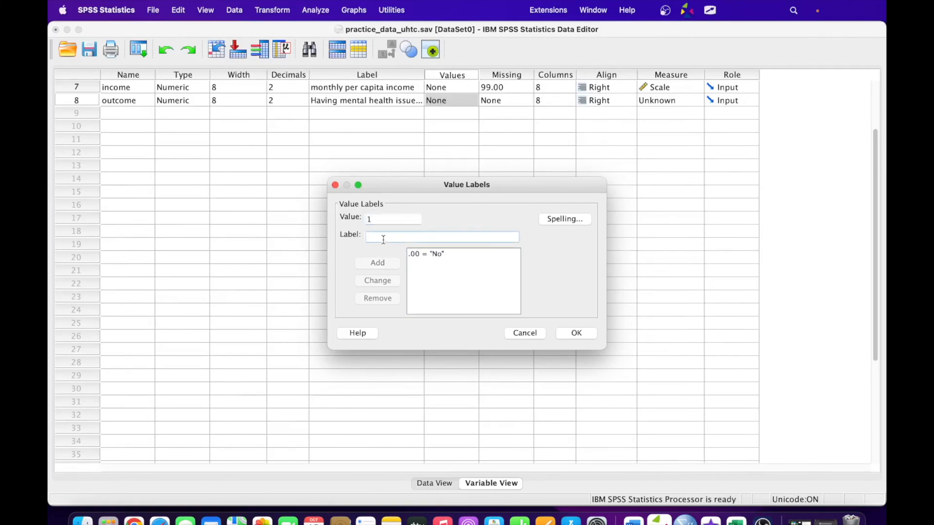
pyautogui.write('Yes')
pyautogui.click(382, 263)
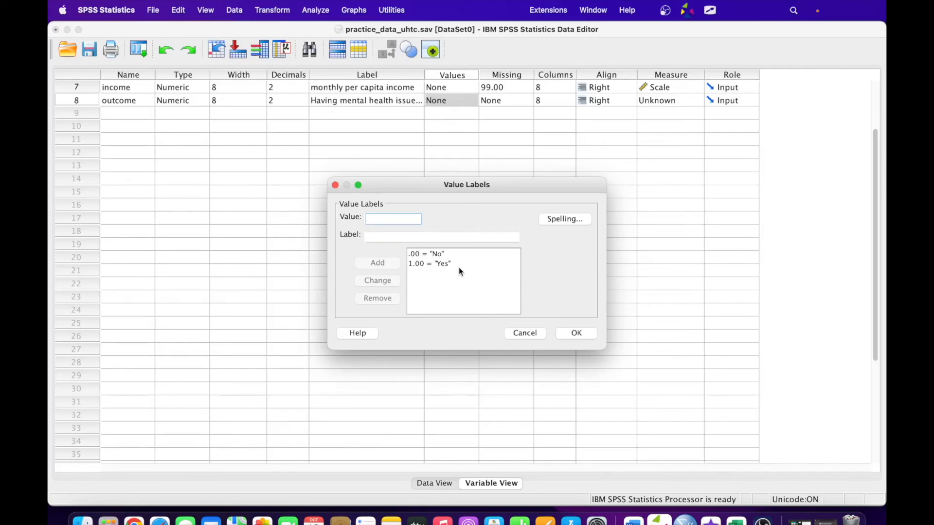
pyautogui.click(576, 335)
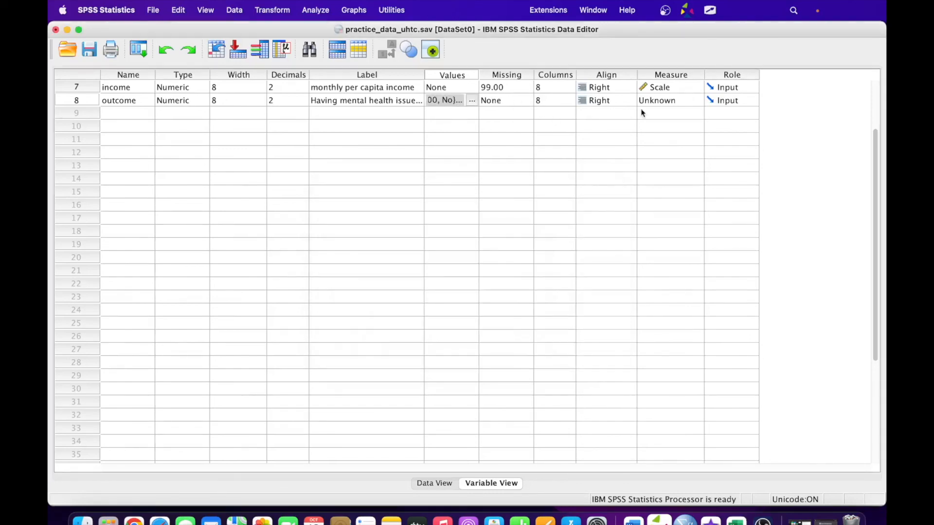
# - Set outcome's measurement level to Nominal and jump to its column in Data View
pyautogui.click(675, 102)
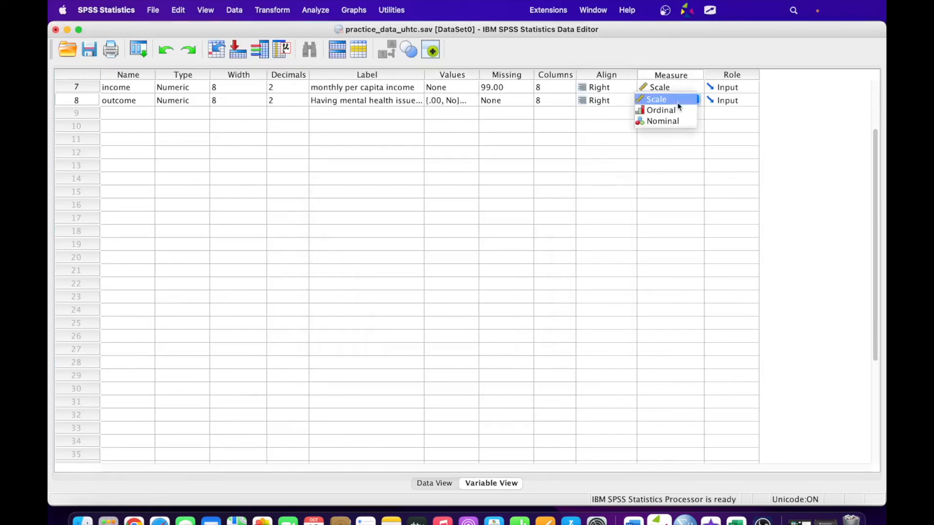
pyautogui.click(675, 121)
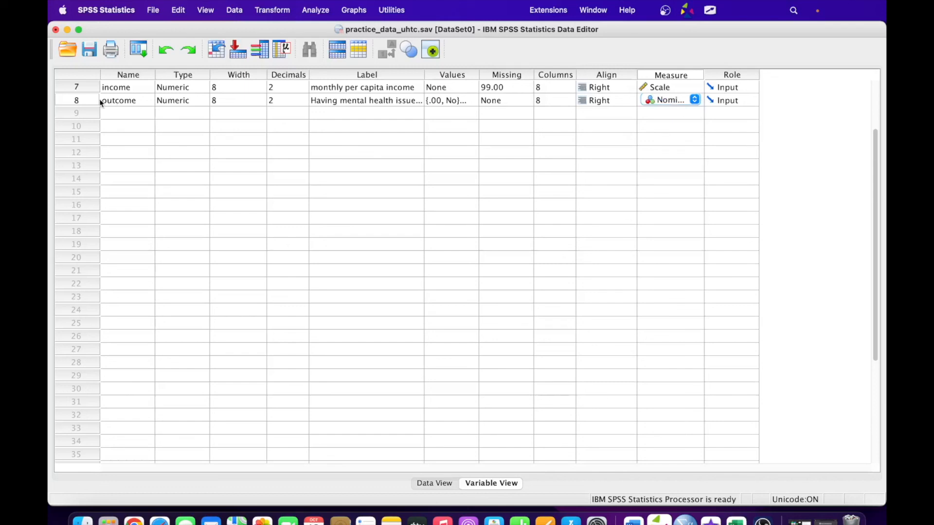
pyautogui.click(76, 100)
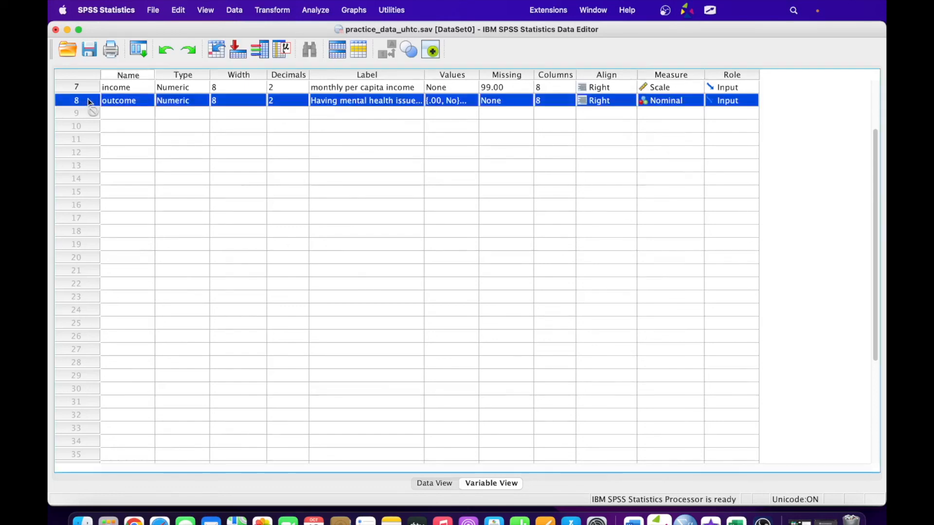
pyautogui.doubleClick(77, 100)
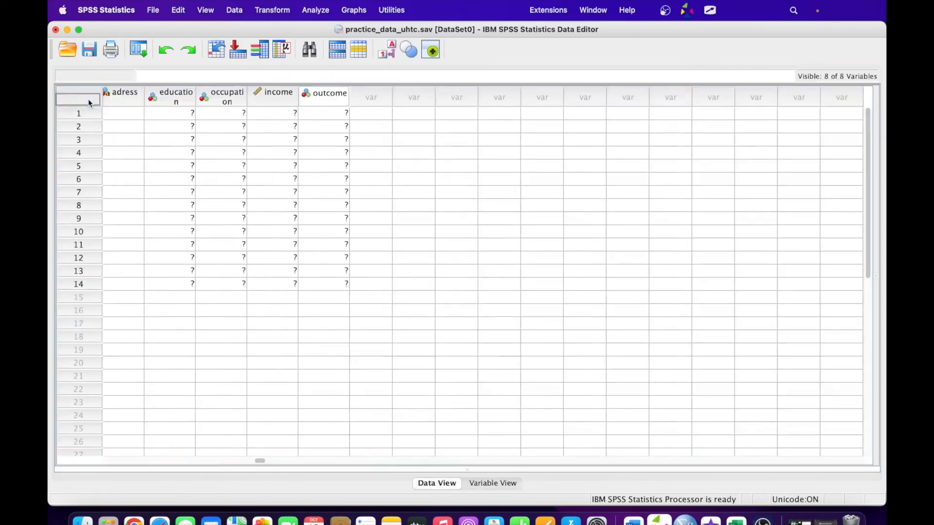
# - Enter outcome codes for rows 1–7: 1, 0, 1, 0, 0, 0, 0
pyautogui.click(335, 116)
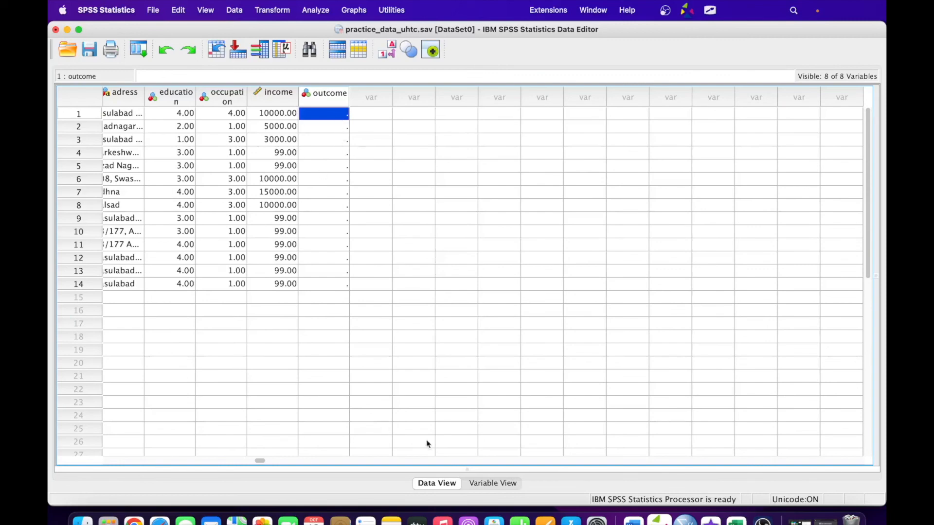
pyautogui.moveTo(263, 459); pyautogui.dragTo(86, 451)
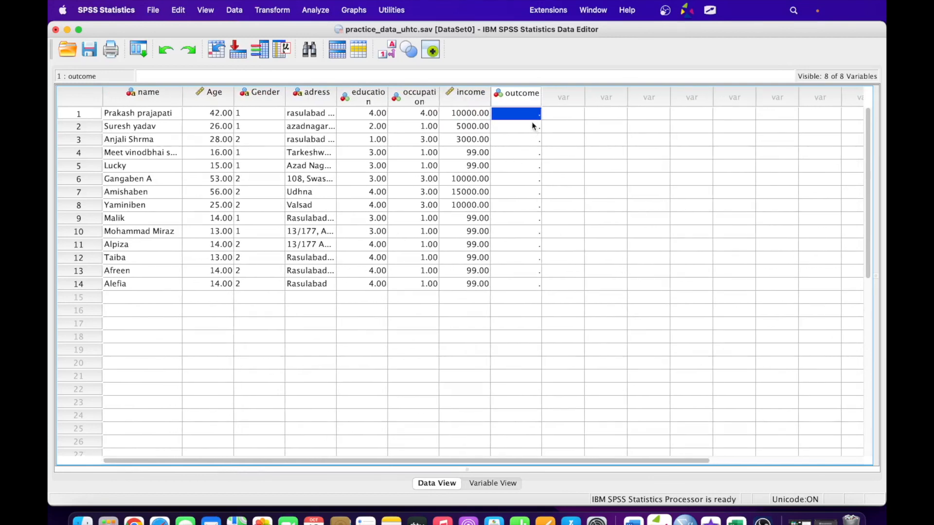
pyautogui.write('1')
pyautogui.press('Return')
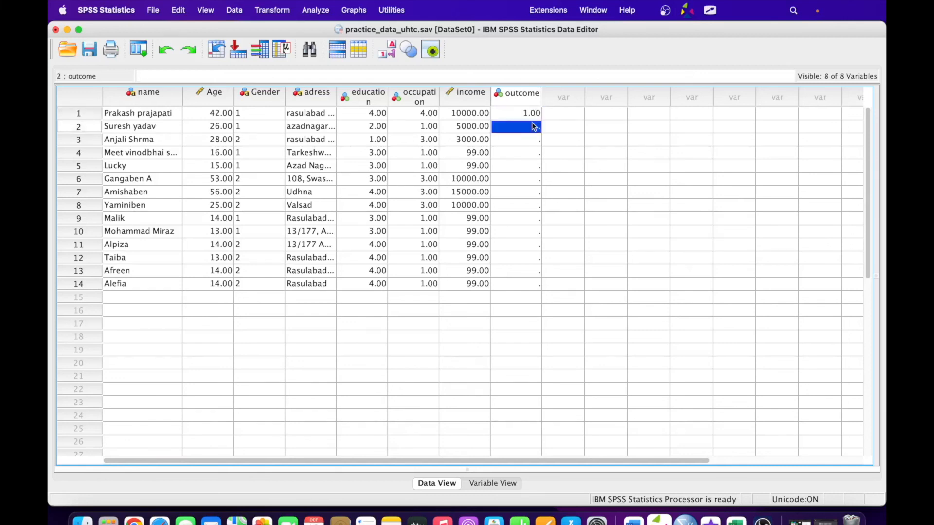
pyautogui.write('0')
pyautogui.press('Return')
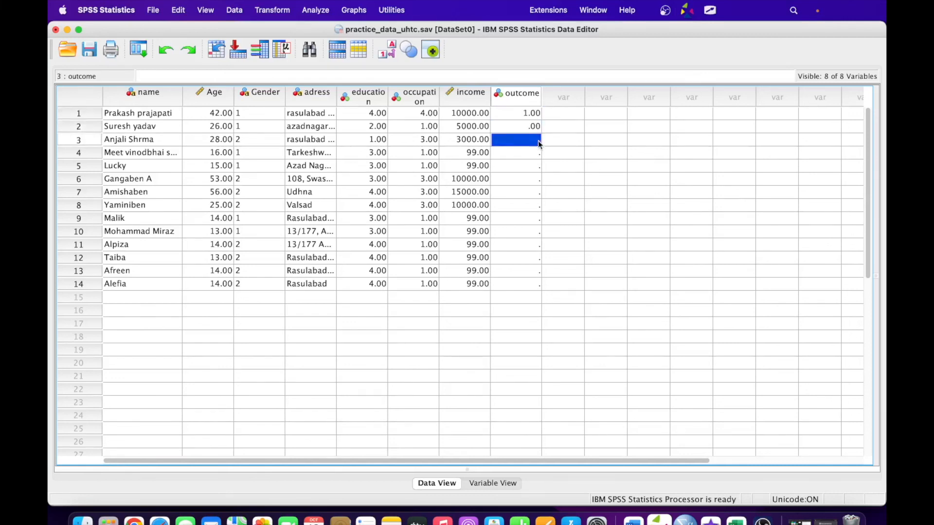
pyautogui.write('1')
pyautogui.press('Return')
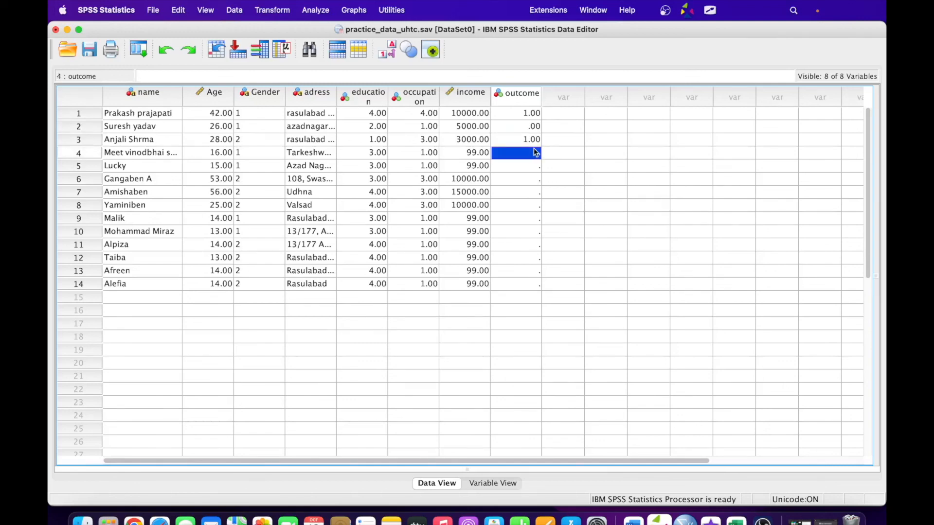
pyautogui.write('0')
pyautogui.click(535, 166)
pyautogui.write('0')
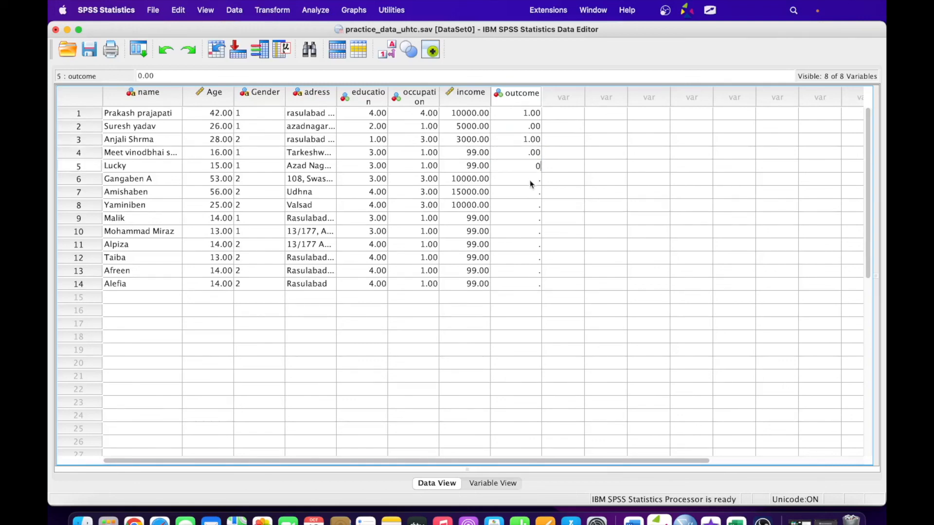
pyautogui.click(532, 181)
pyautogui.write('0')
pyautogui.click(531, 195)
pyautogui.write('0')
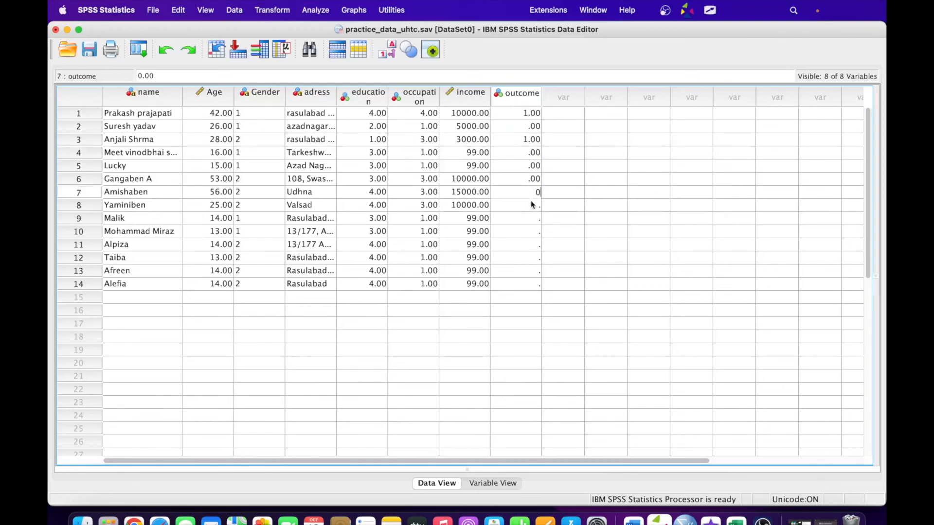
pyautogui.press('Return')
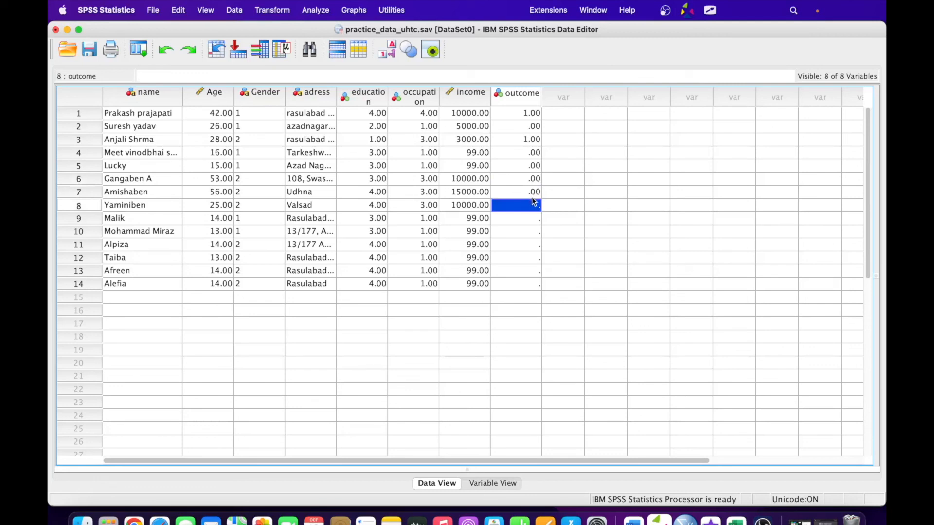
# - Enter outcome codes for rows 8–14: 1 for row 8, 0 for rows 9–14
pyautogui.write('1')
pyautogui.click(535, 217)
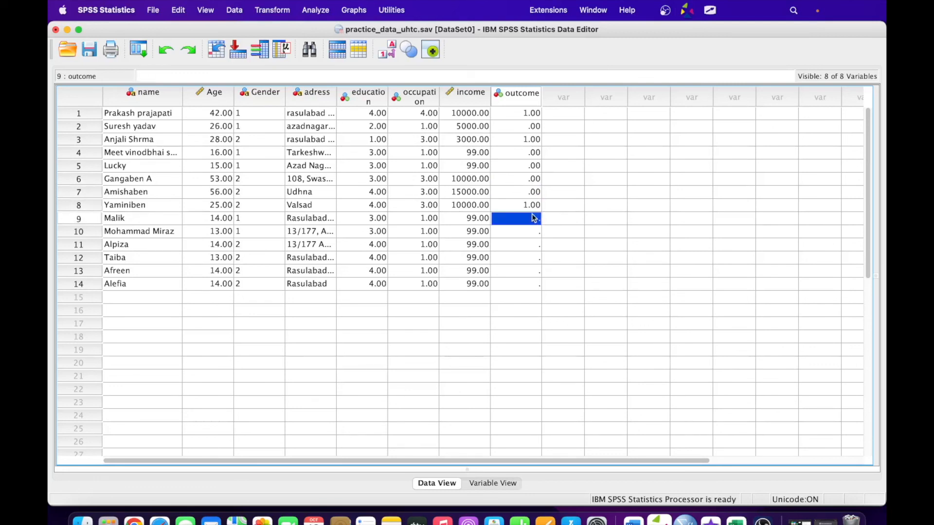
pyautogui.write('0')
pyautogui.click(533, 232)
pyautogui.write('0')
pyautogui.click(532, 246)
pyautogui.write('0')
pyautogui.click(531, 257)
pyautogui.write('0')
pyautogui.click(531, 268)
pyautogui.write('0')
pyautogui.click(531, 283)
pyautogui.write('0')
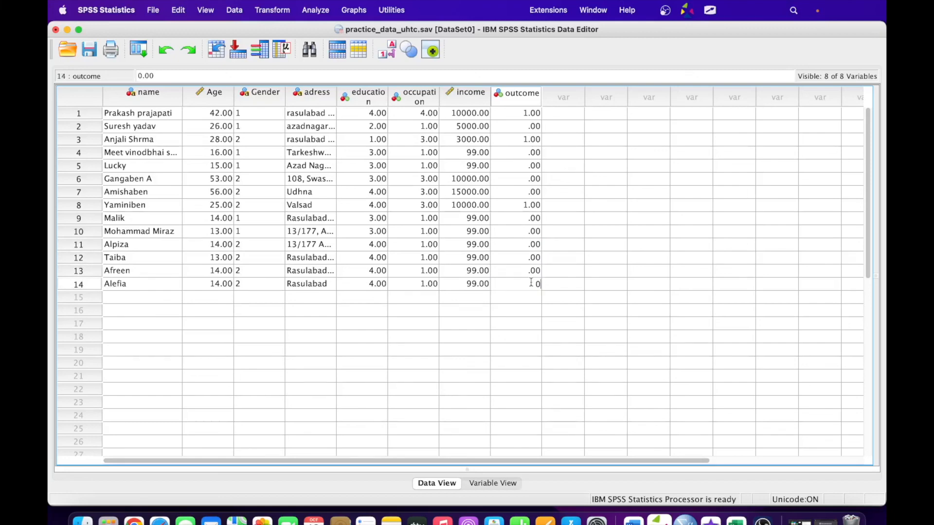
pyautogui.press('Tab')
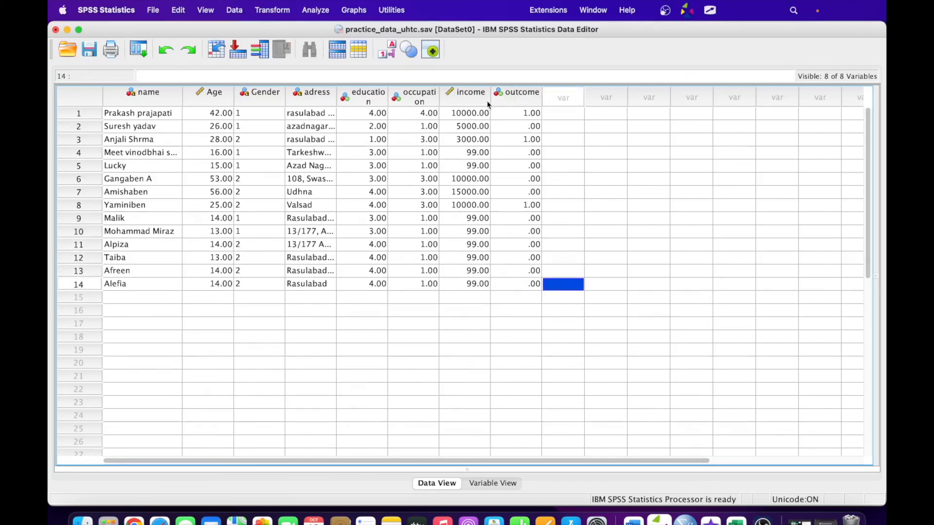
# - Save practice_data_uhtc.sav, scroll Data View back to the first columns, and save again
pyautogui.click(90, 51)
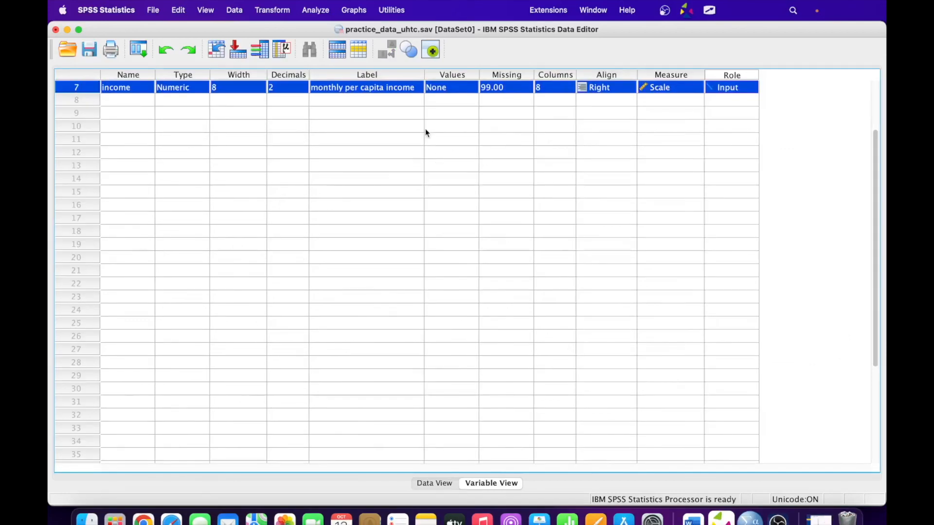
pyautogui.click(432, 484)
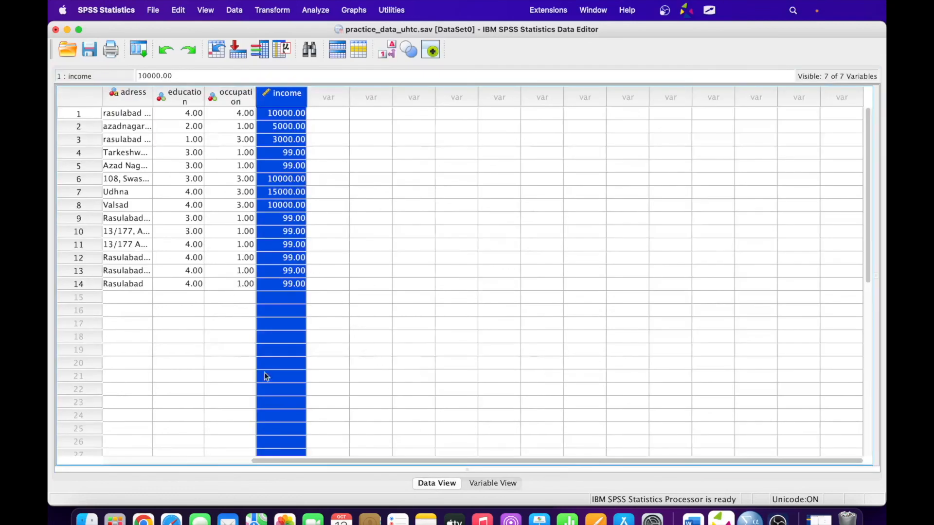
pyautogui.moveTo(369, 460); pyautogui.dragTo(173, 458)
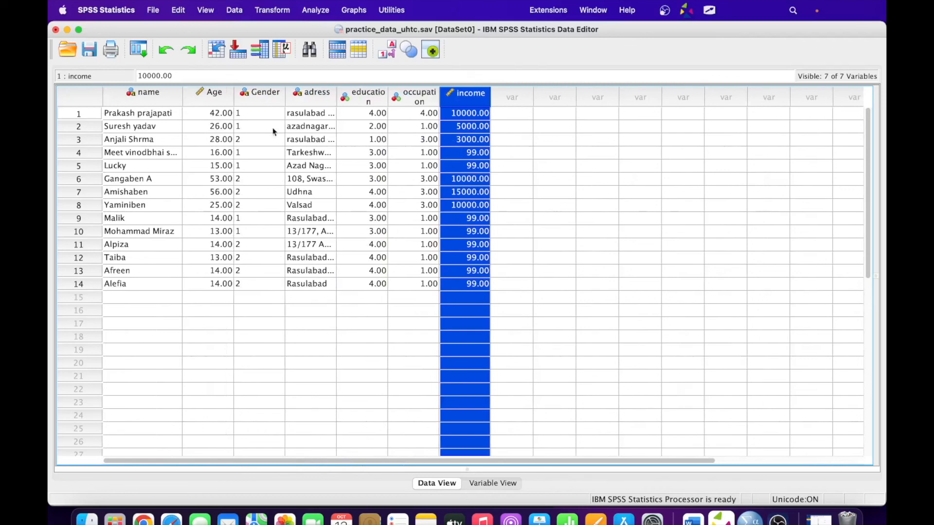
pyautogui.click(89, 50)
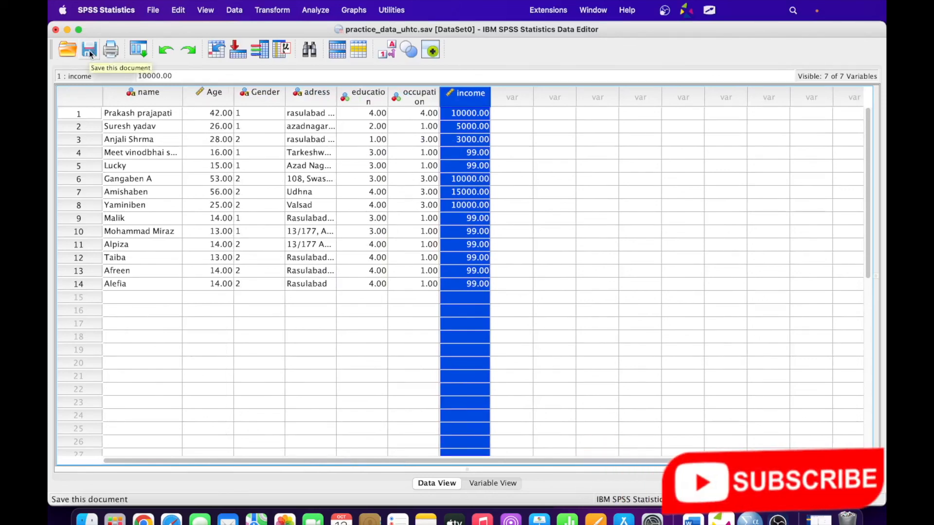